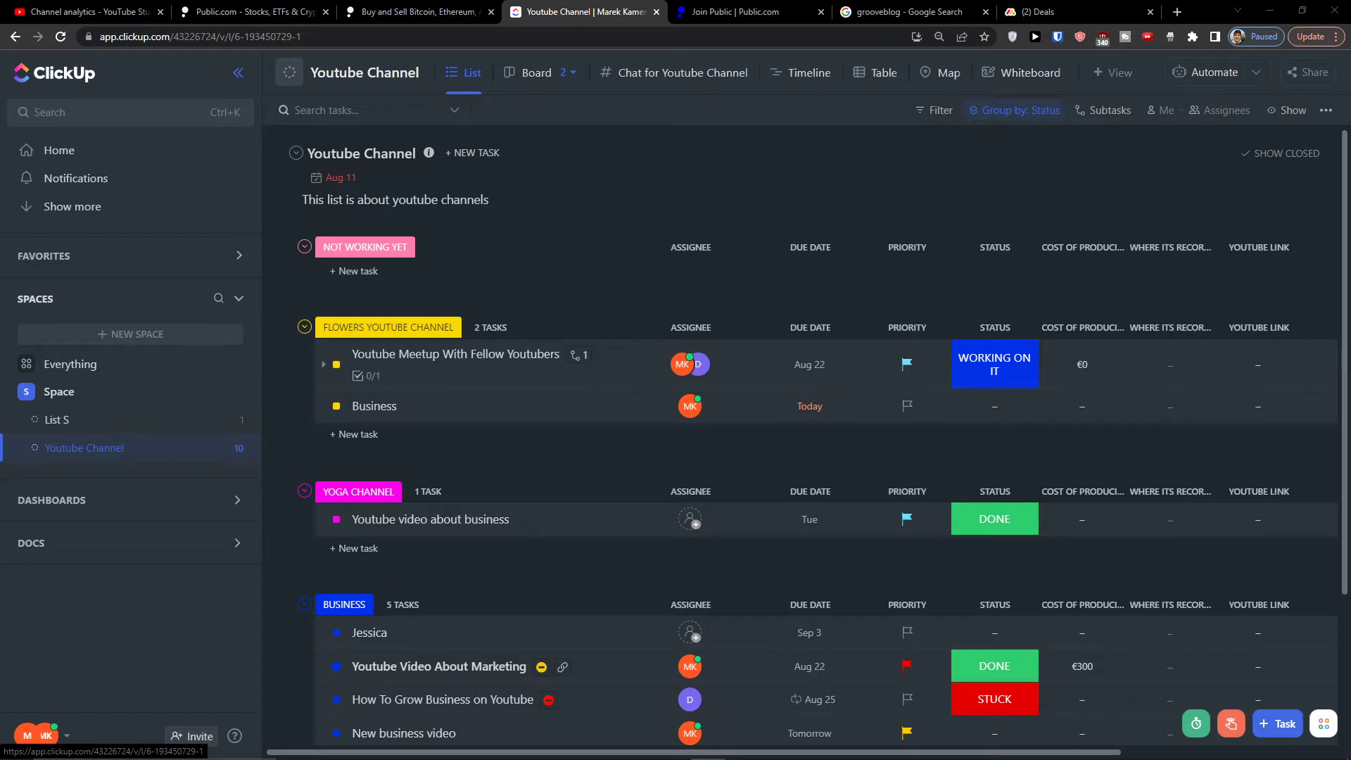
Add a Formula column named 'Tutorial' to the Youtube Channel list.
{"action": "left_click_drag", "start_coordinate": [475, 752], "coordinate": [792, 749]}
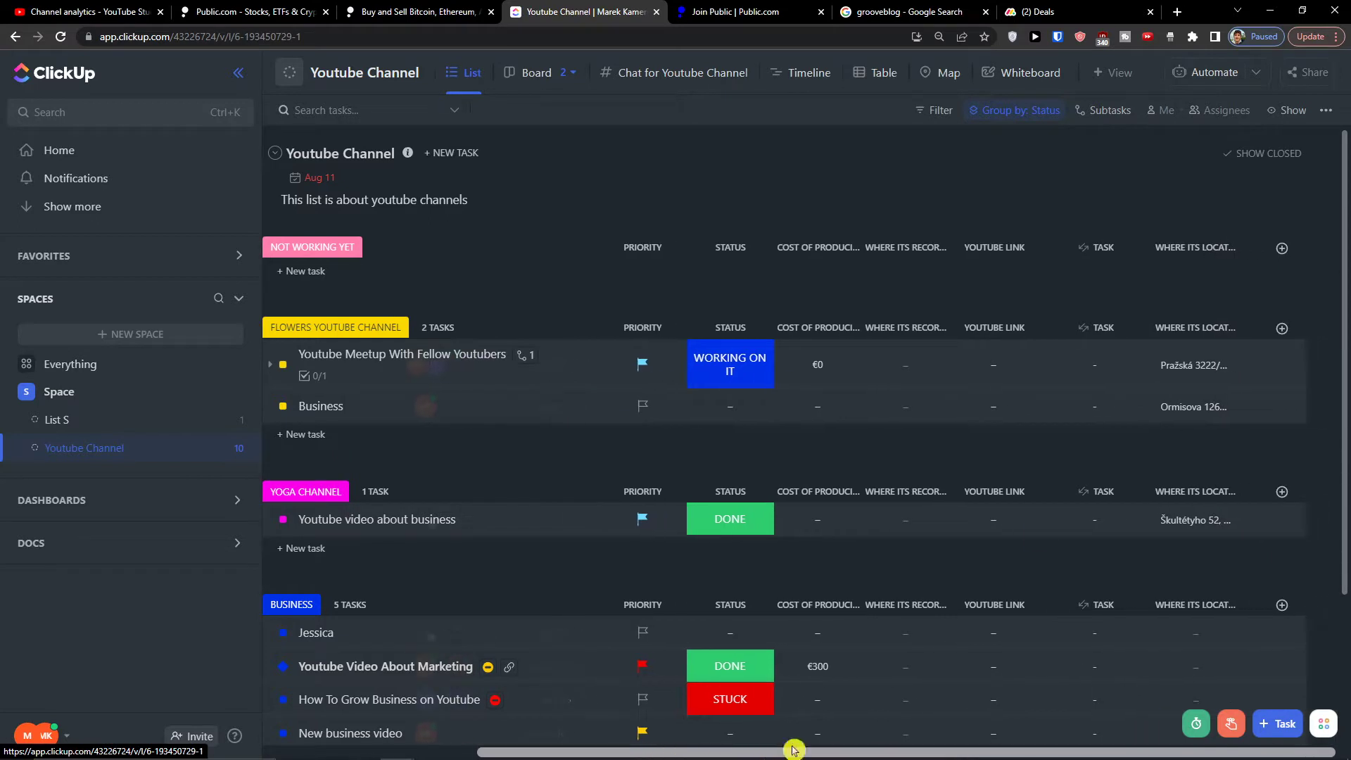
{"action": "left_click", "coordinate": [1282, 331]}
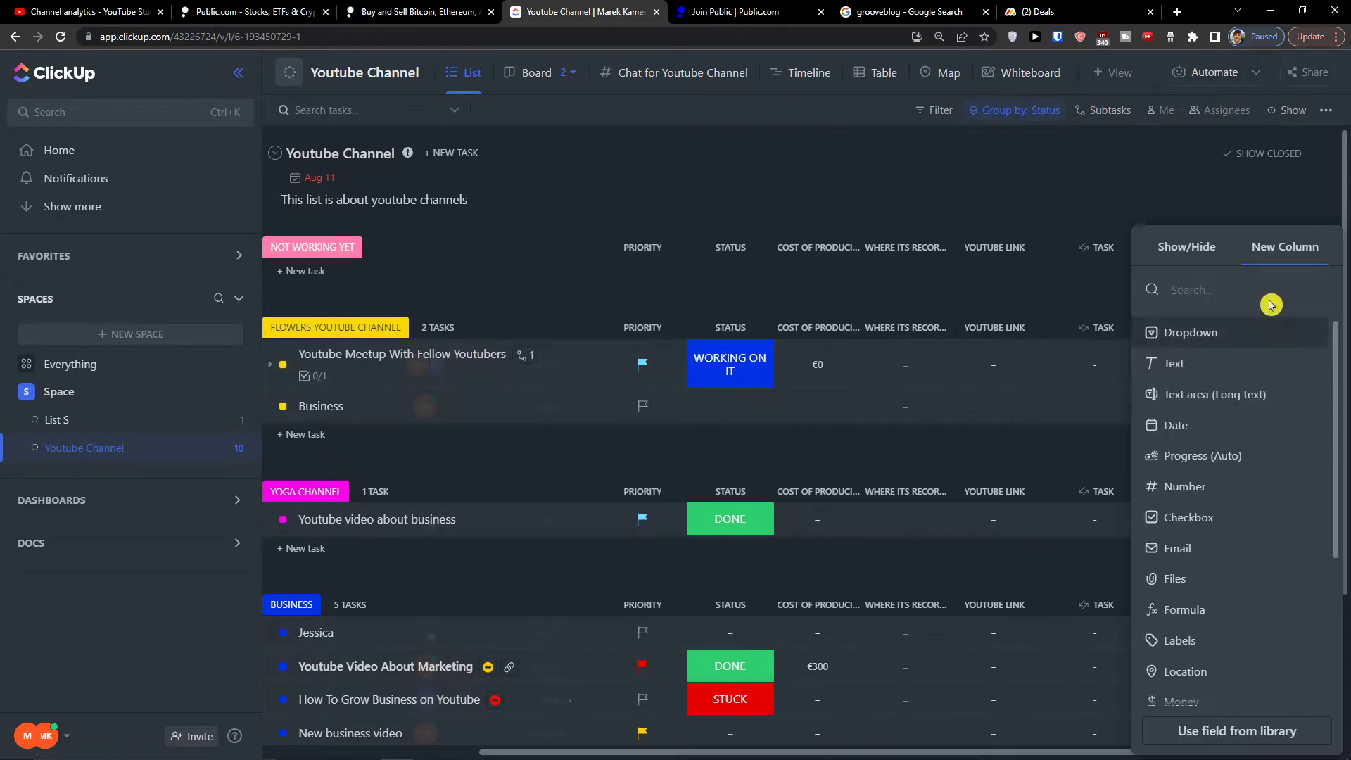
{"action": "left_click", "coordinate": [1239, 220]}
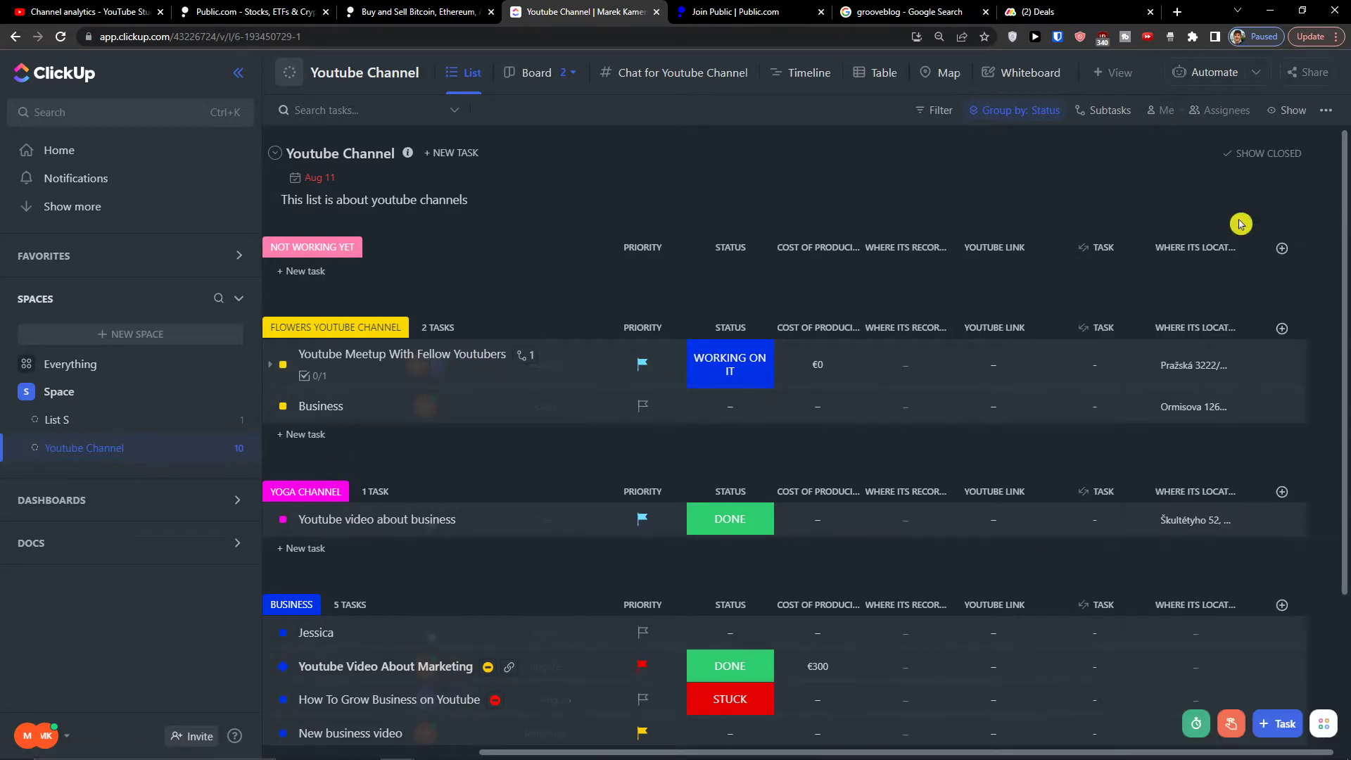
{"action": "left_click", "coordinate": [1281, 328]}
{"action": "scroll", "coordinate": [1205, 460], "scroll_direction": "down", "scroll_amount": 3}
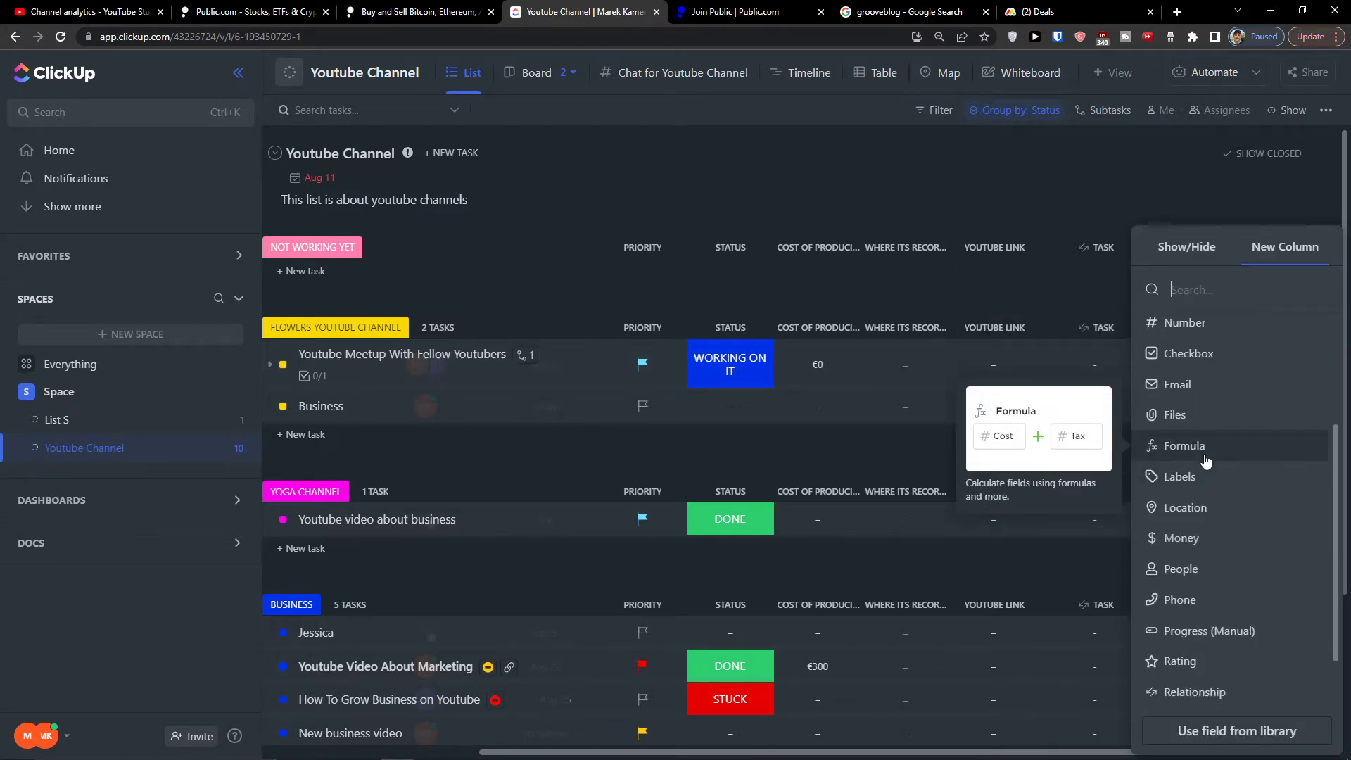
{"action": "left_click", "coordinate": [1205, 460]}
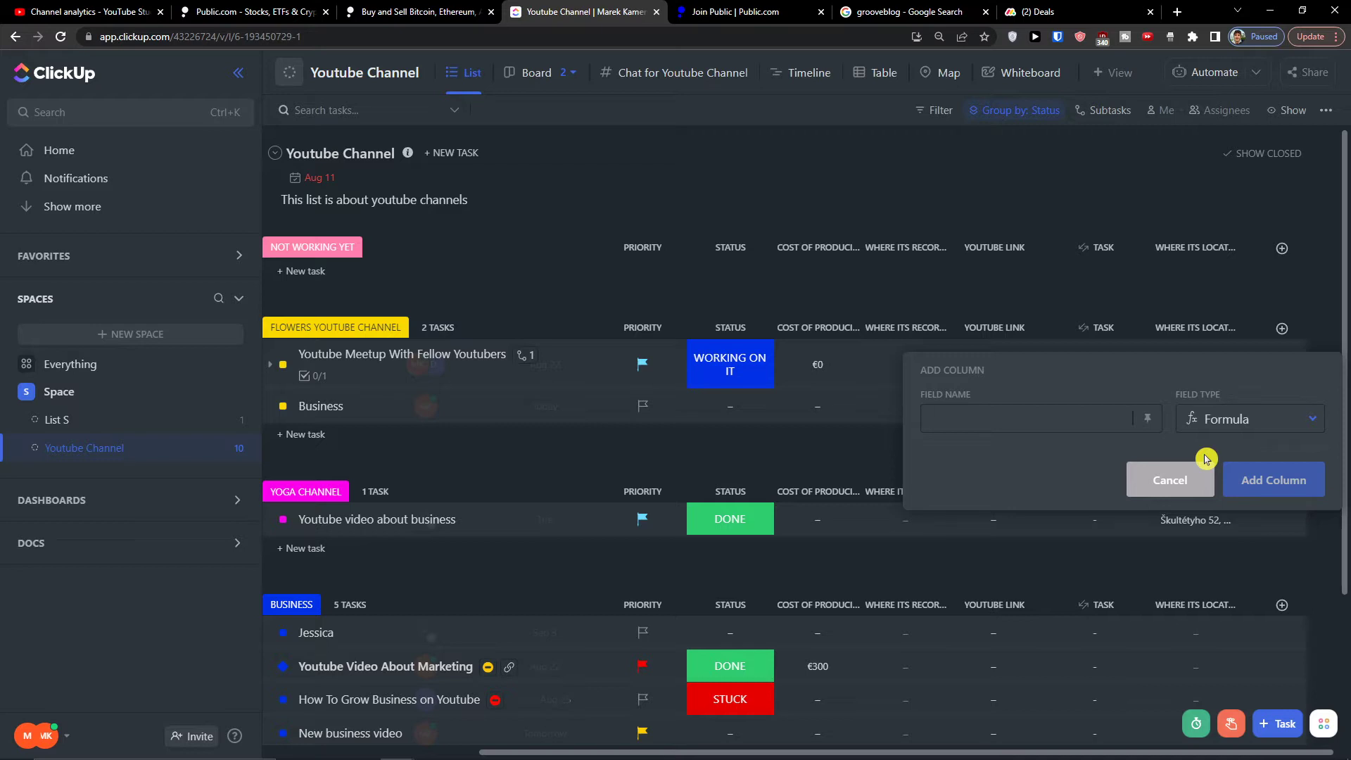
{"action": "type", "text": "utorial"}
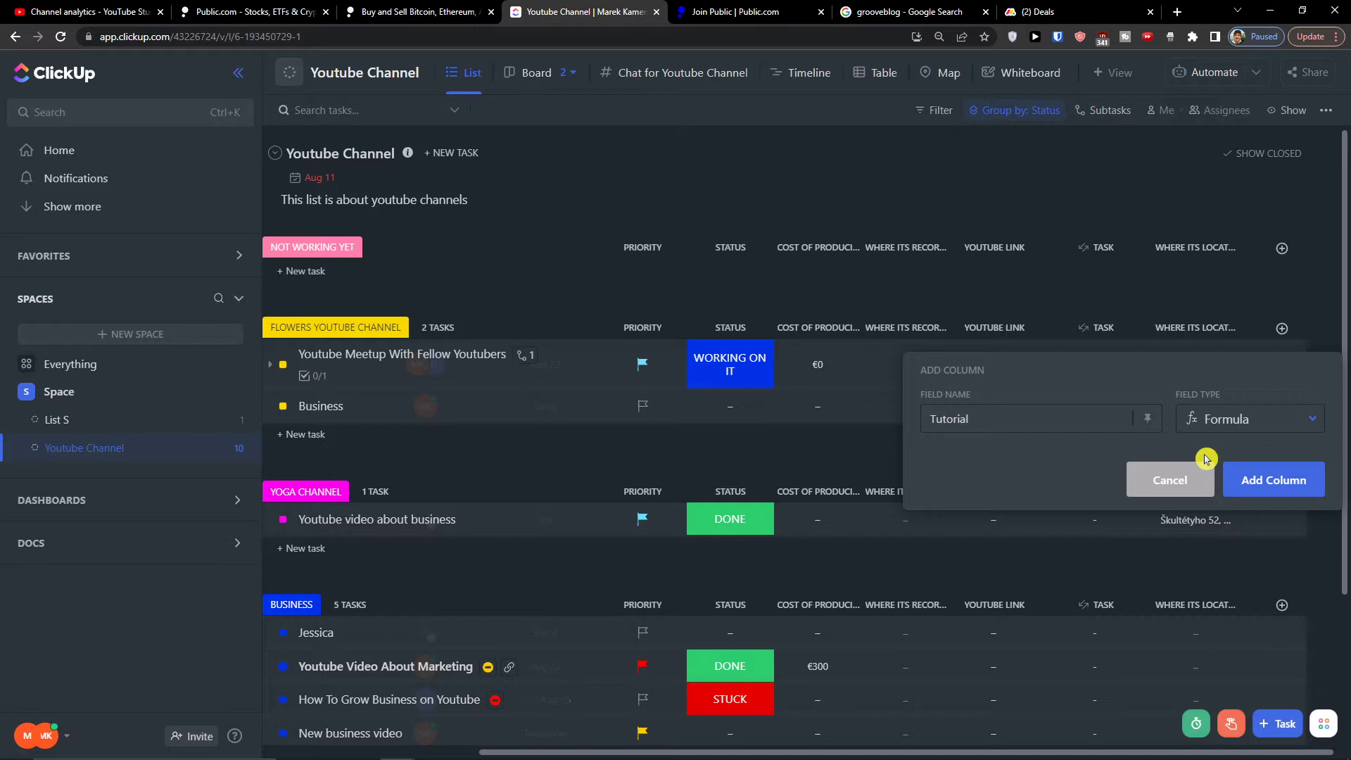
{"action": "left_click", "coordinate": [1250, 482]}
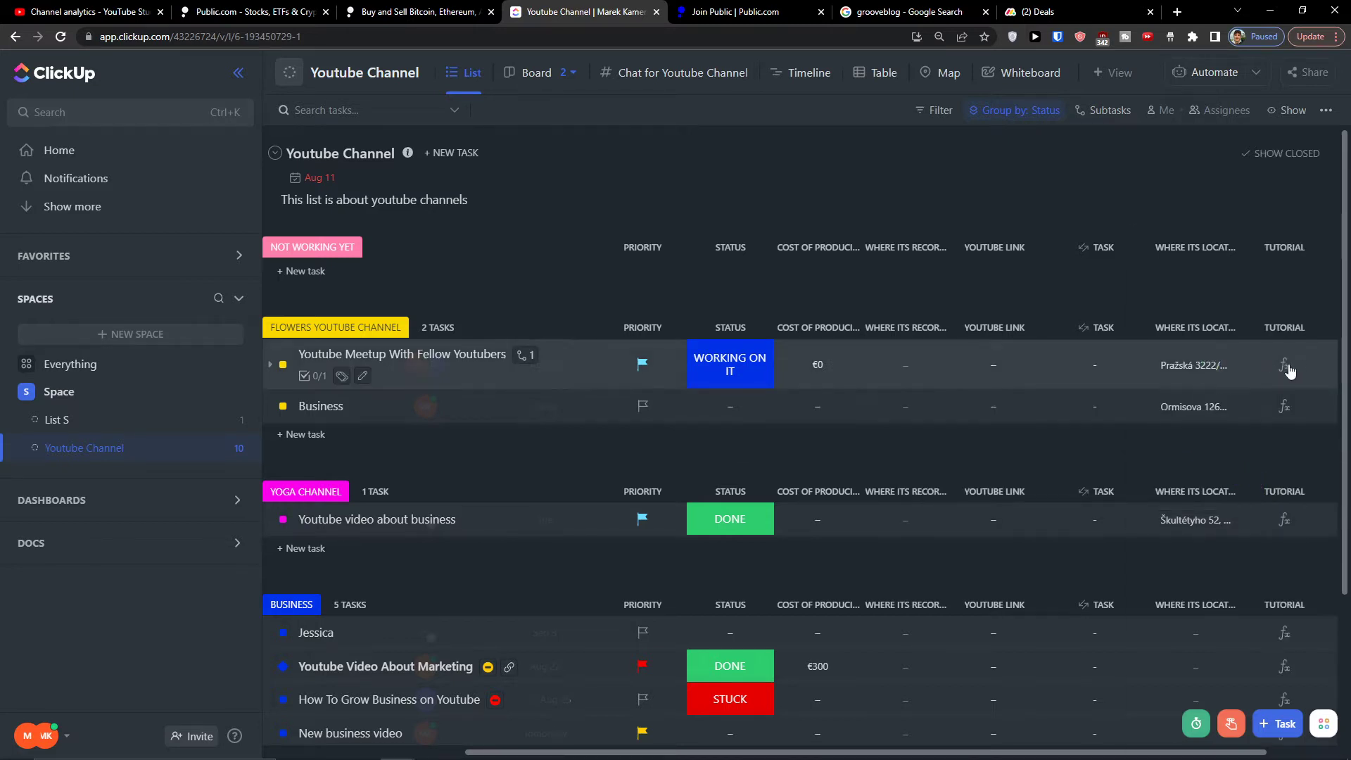
Duplicate the Cost of producing video column.
{"action": "left_click", "coordinate": [1287, 367]}
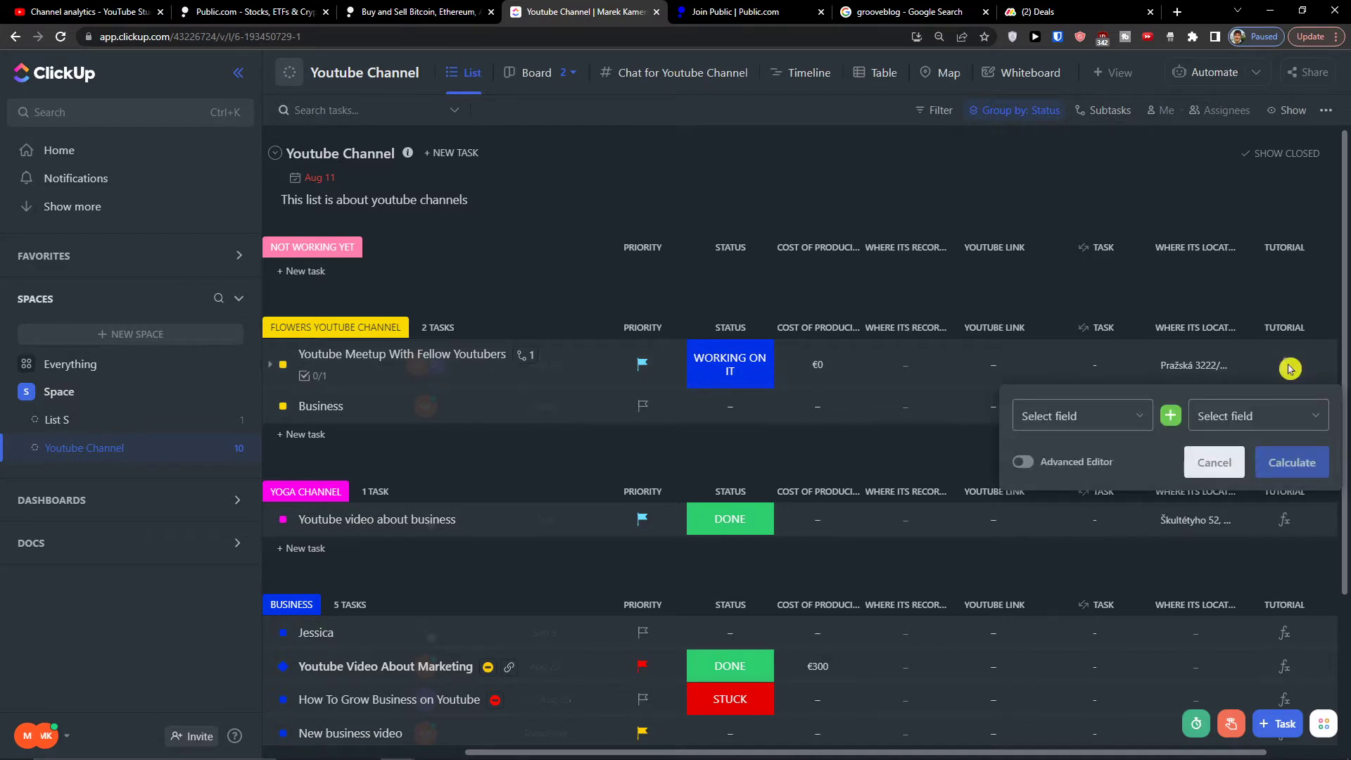
{"action": "left_click", "coordinate": [1290, 368]}
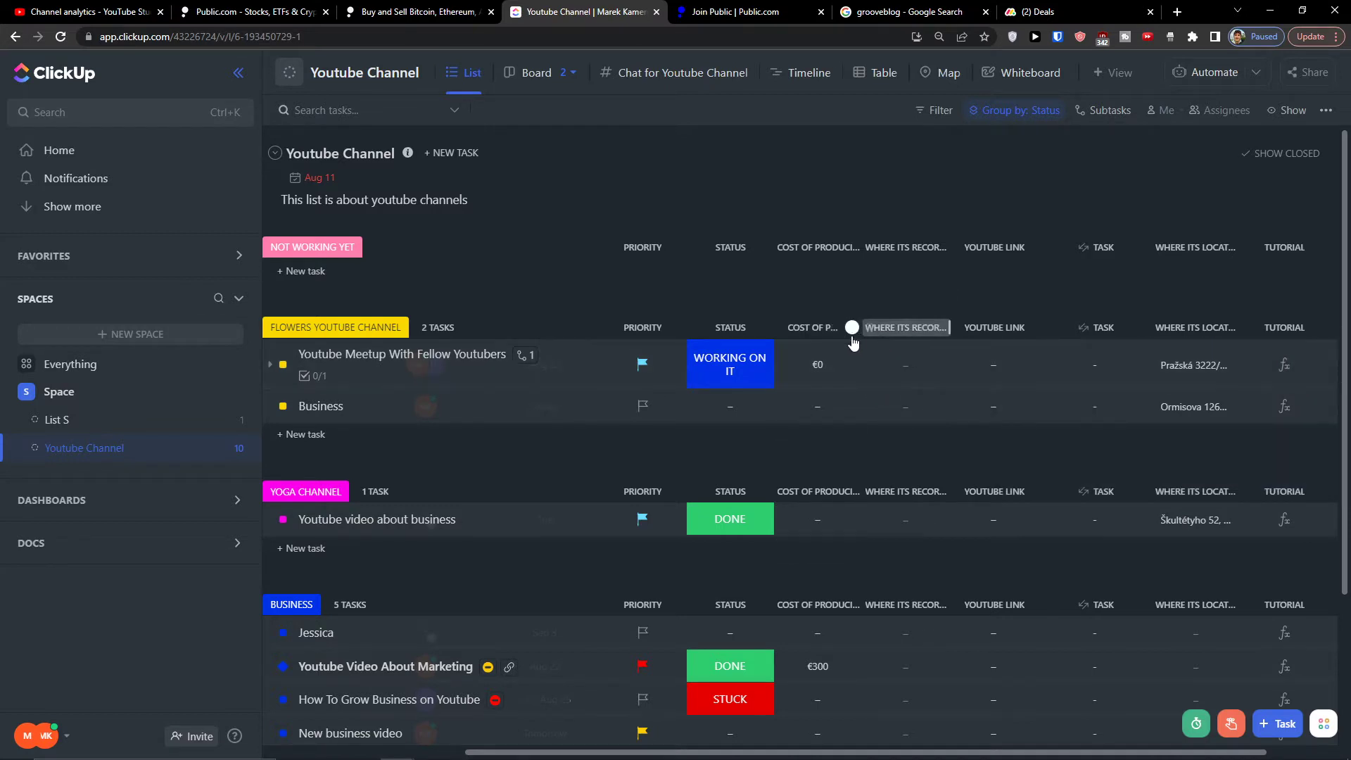
{"action": "left_click", "coordinate": [832, 334]}
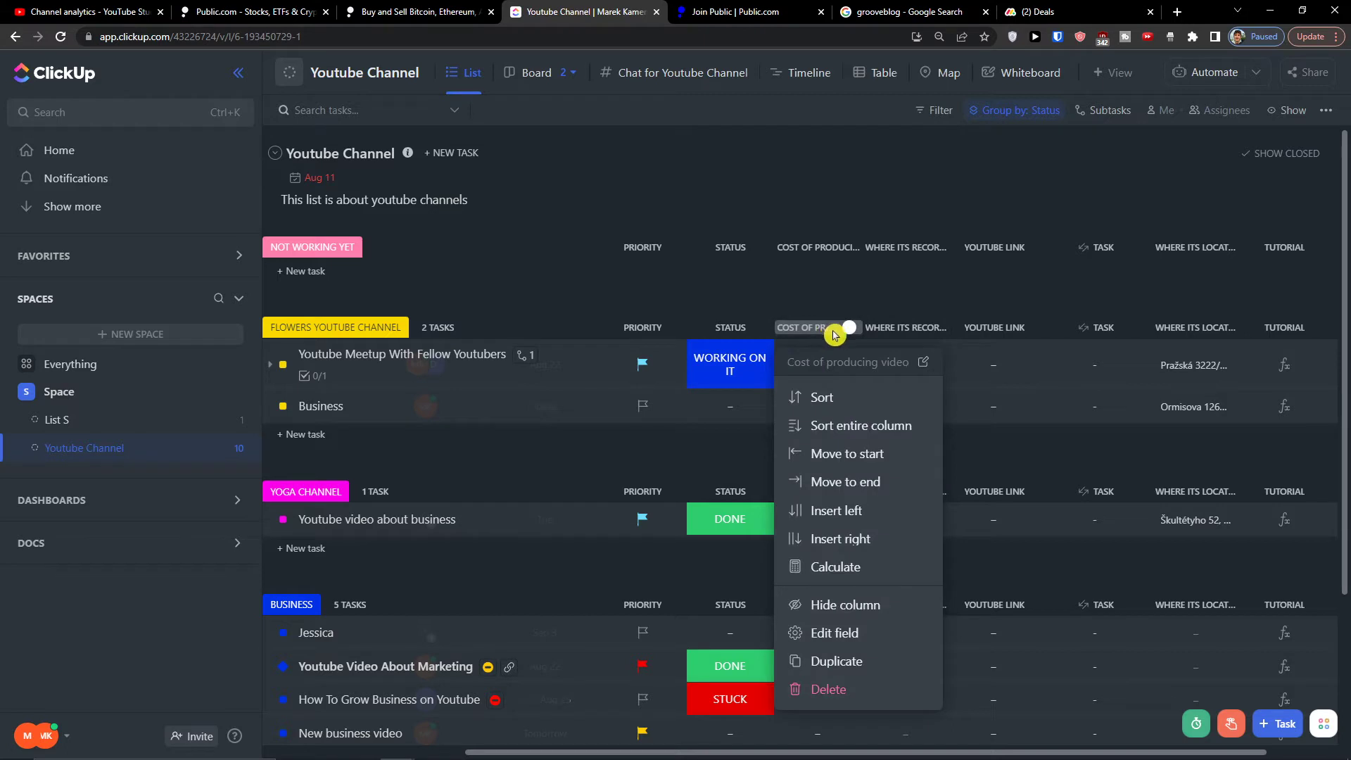
{"action": "left_click", "coordinate": [812, 662]}
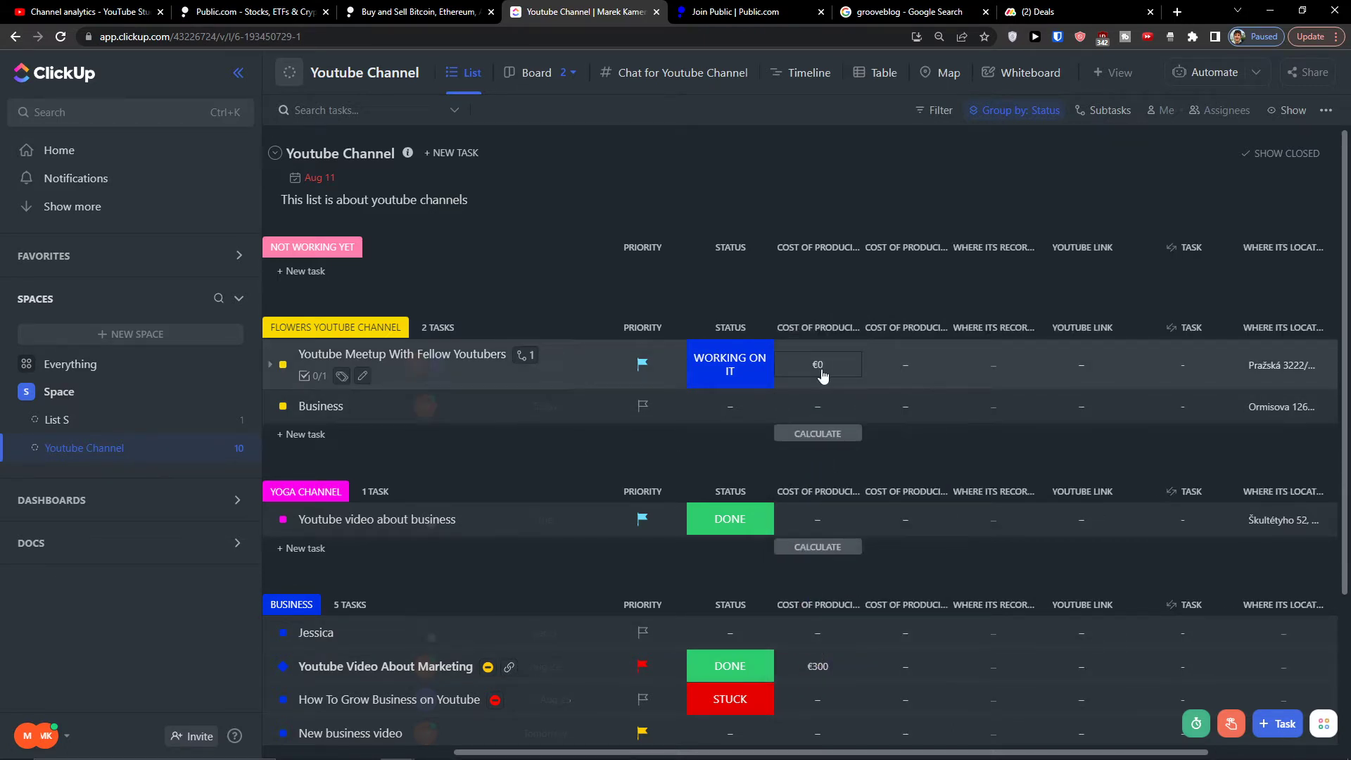
Enter €50 and €100 as the first task's two production costs.
{"action": "left_click", "coordinate": [822, 370]}
{"action": "type", "text": "50"}
{"action": "left_click", "coordinate": [911, 357]}
{"action": "type", "text": "1"}
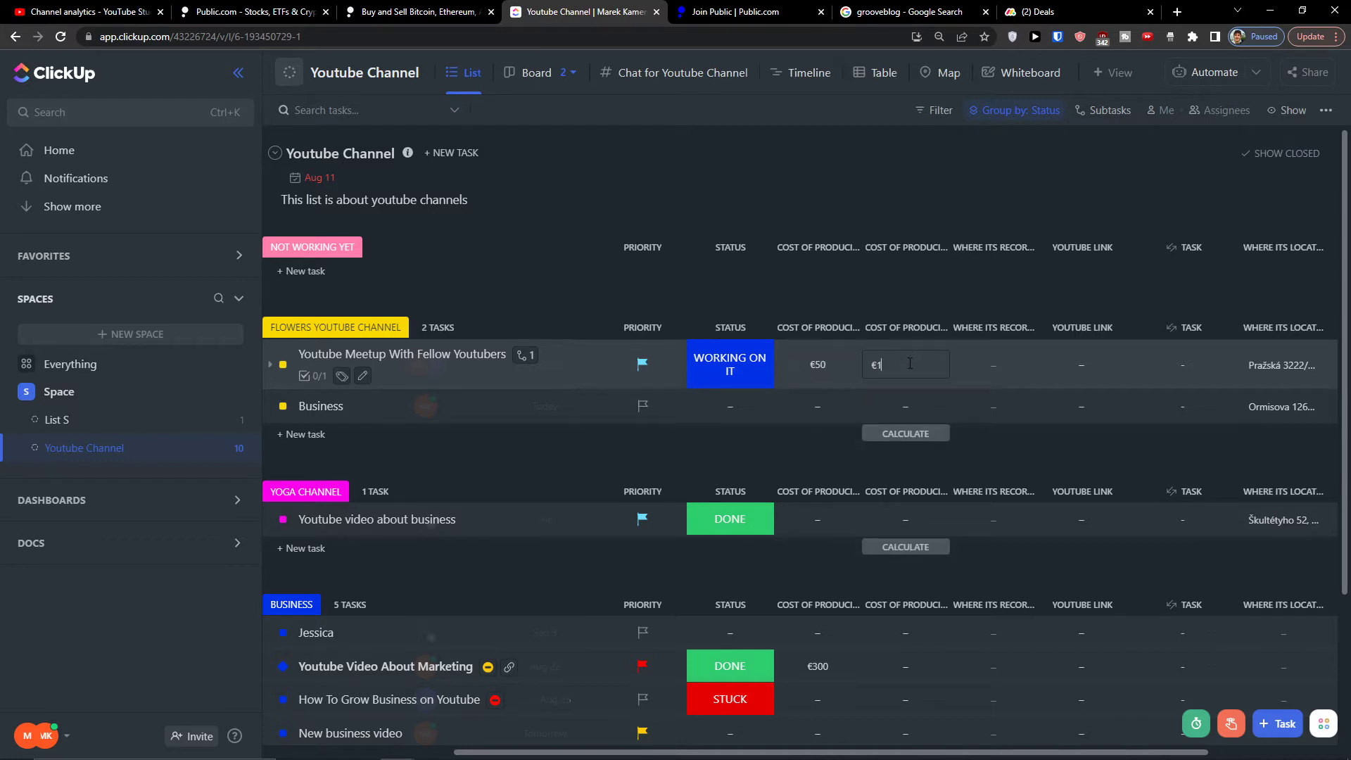
{"action": "type", "text": "00"}
{"action": "left_click", "coordinate": [857, 310]}
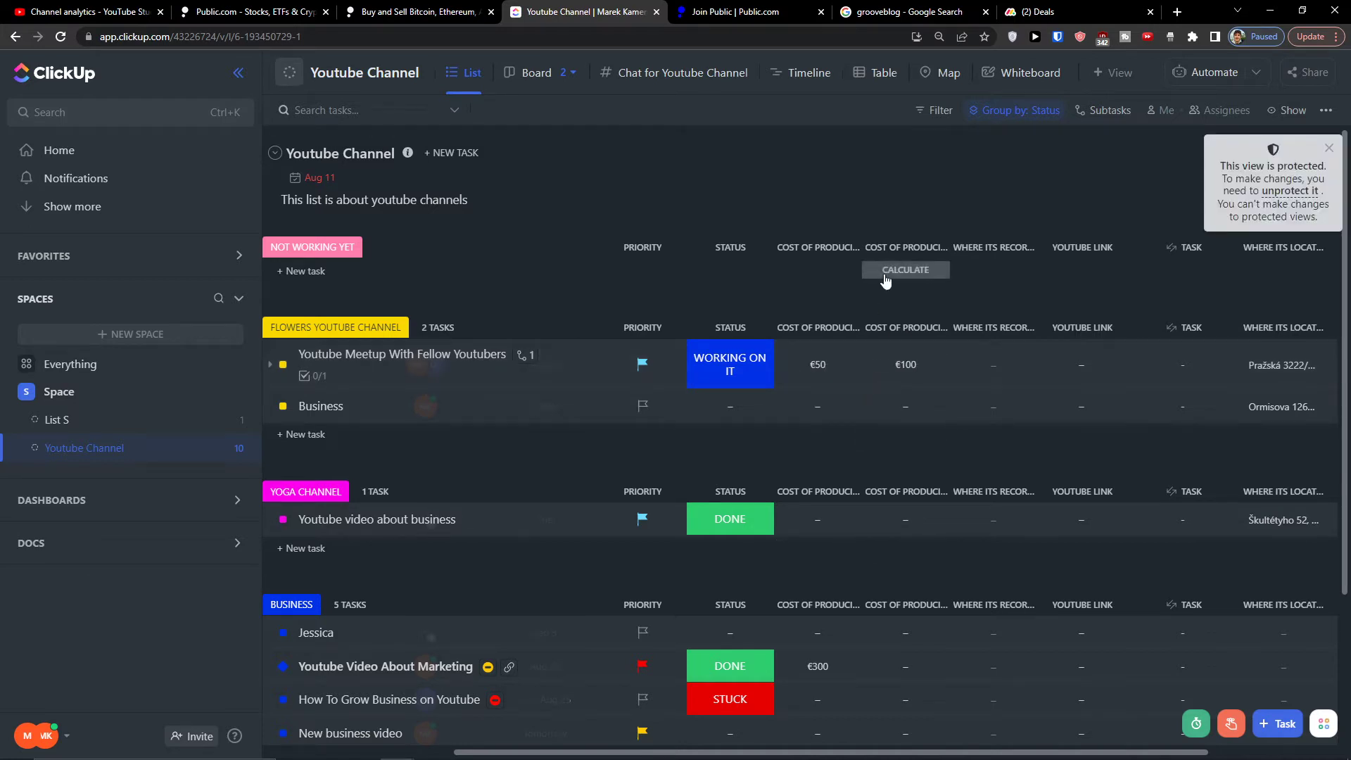
Bring up the Tutorial column's formula builder.
{"action": "left_click", "coordinate": [897, 336]}
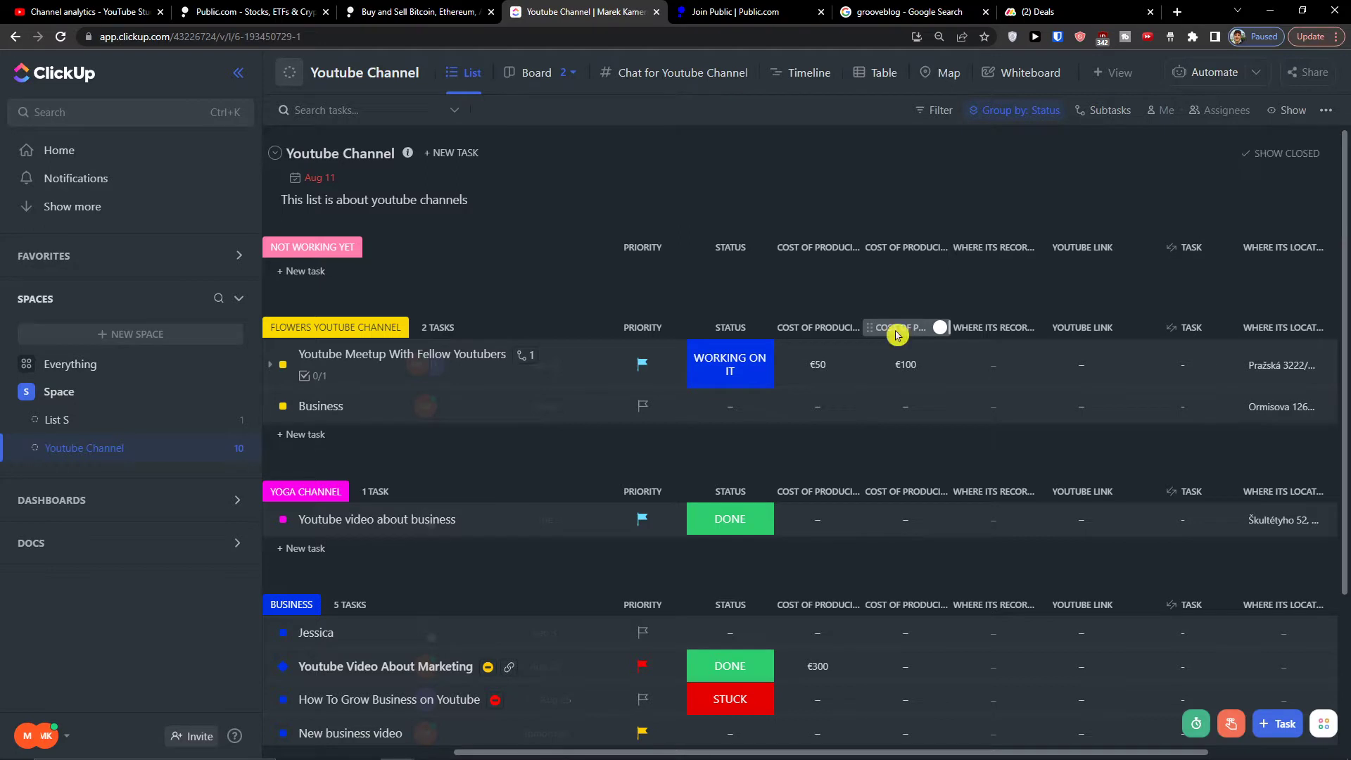
{"action": "left_click", "coordinate": [1118, 458]}
{"action": "left_click_drag", "start_coordinate": [974, 751], "coordinate": [1046, 751]}
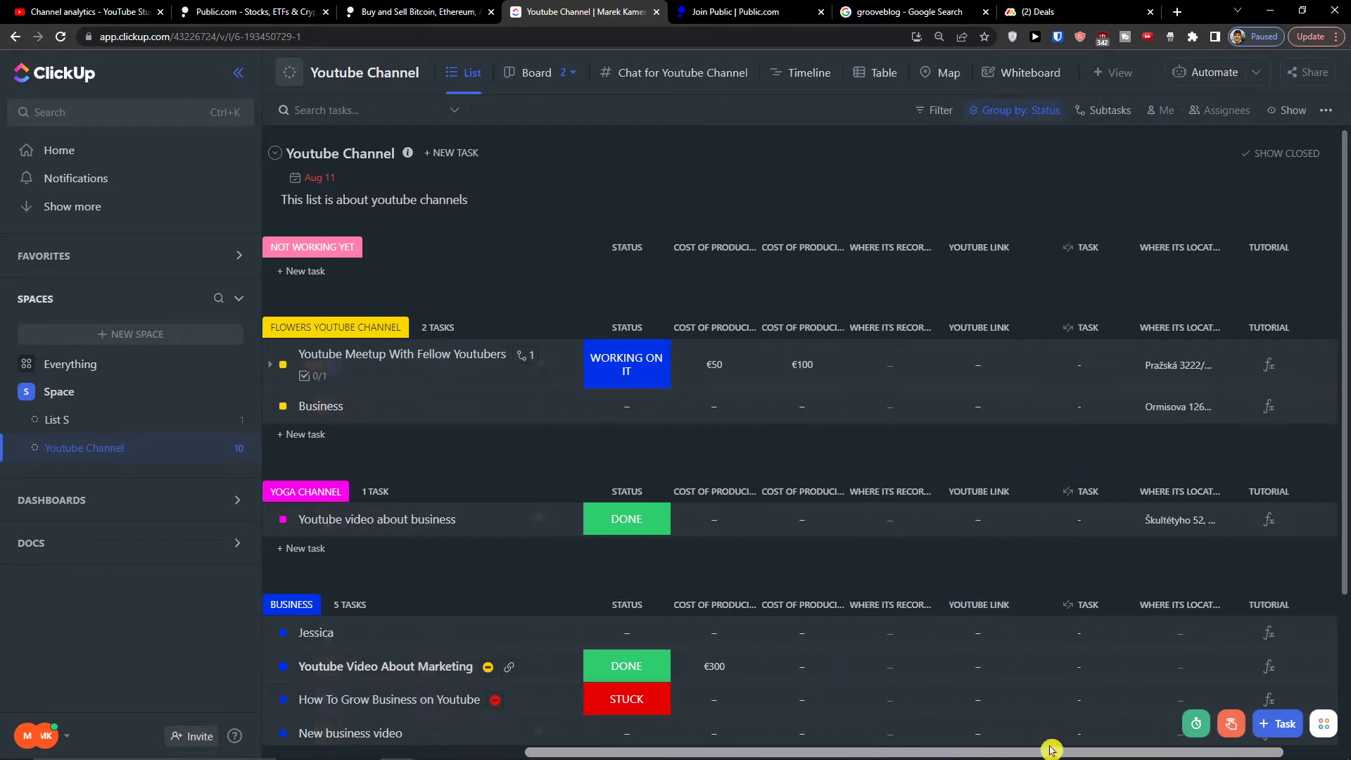
{"action": "left_click", "coordinate": [1268, 365]}
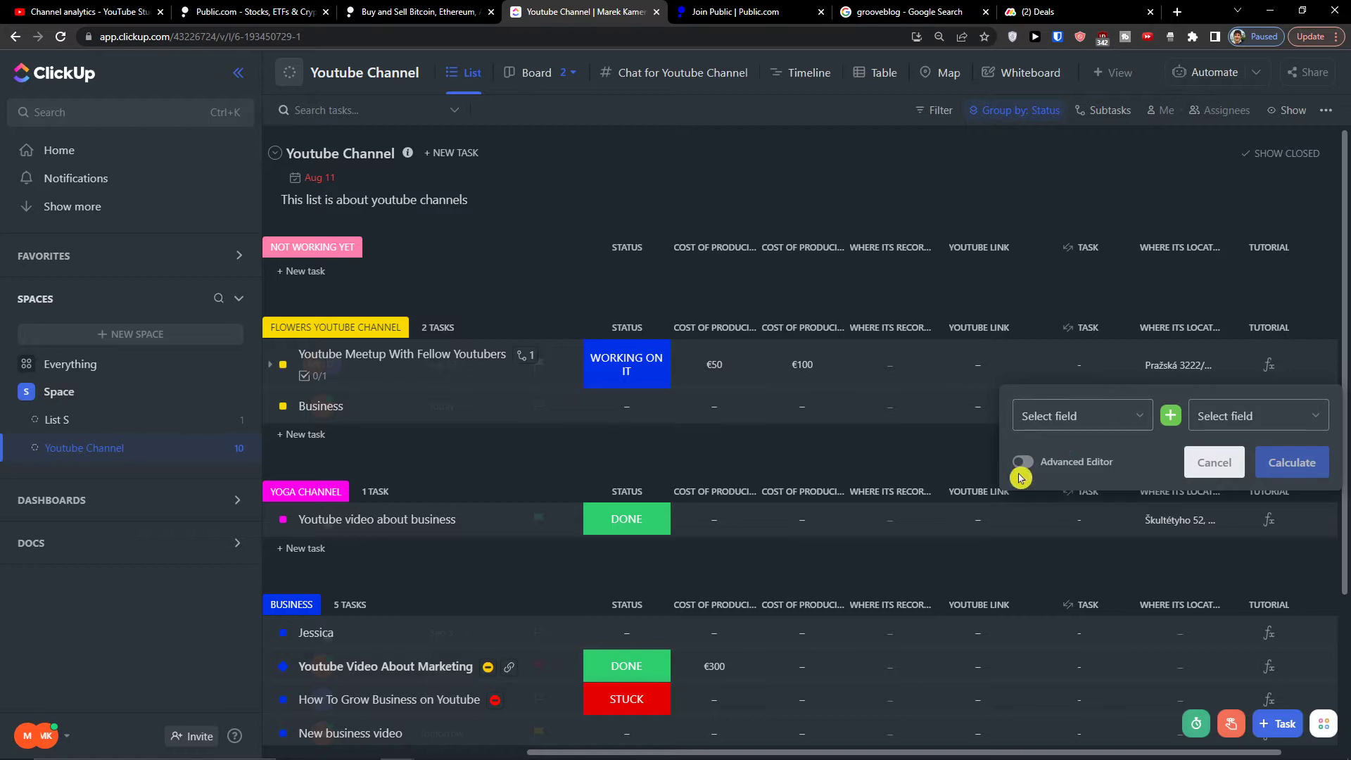
Set Tutorial to Cost of producing video + Cost of producing video 1, giving €150 and €300.
{"action": "left_click", "coordinate": [1170, 417]}
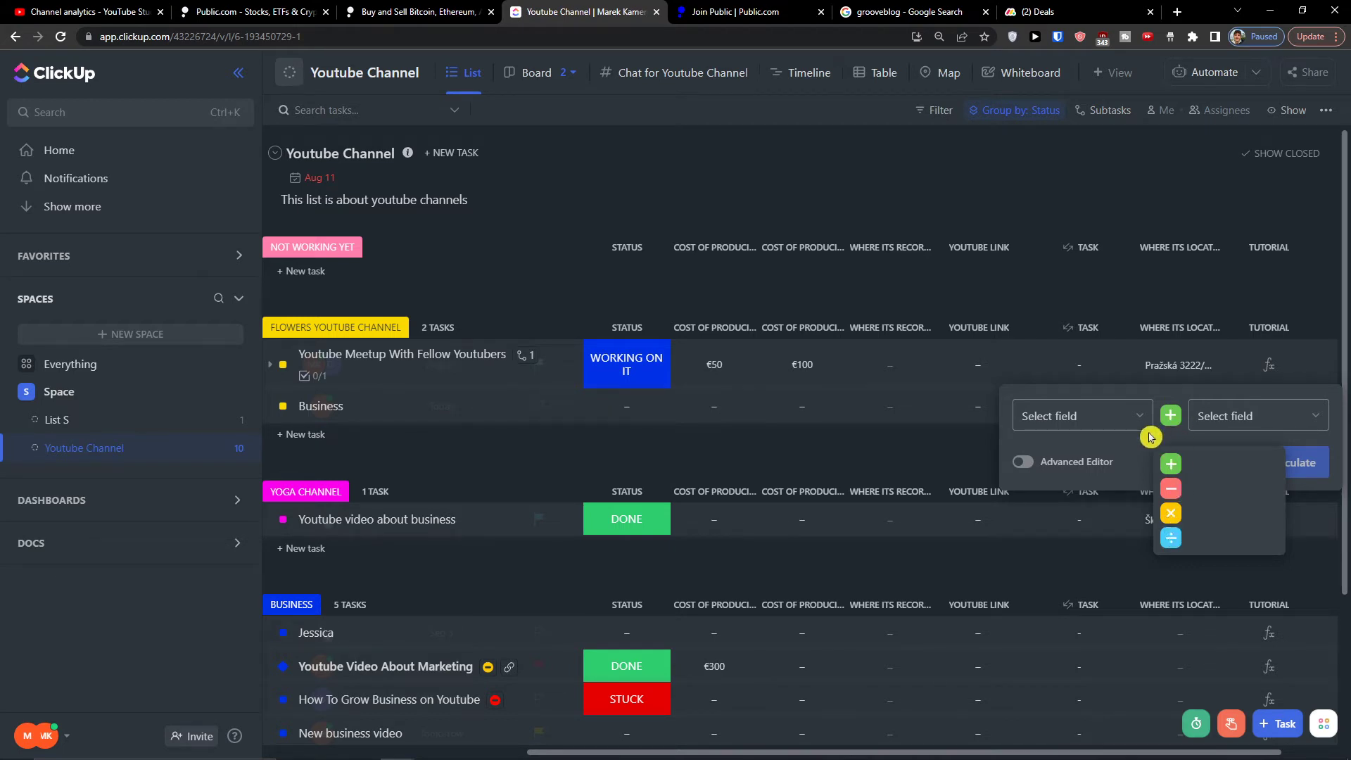
{"action": "left_click", "coordinate": [1105, 418]}
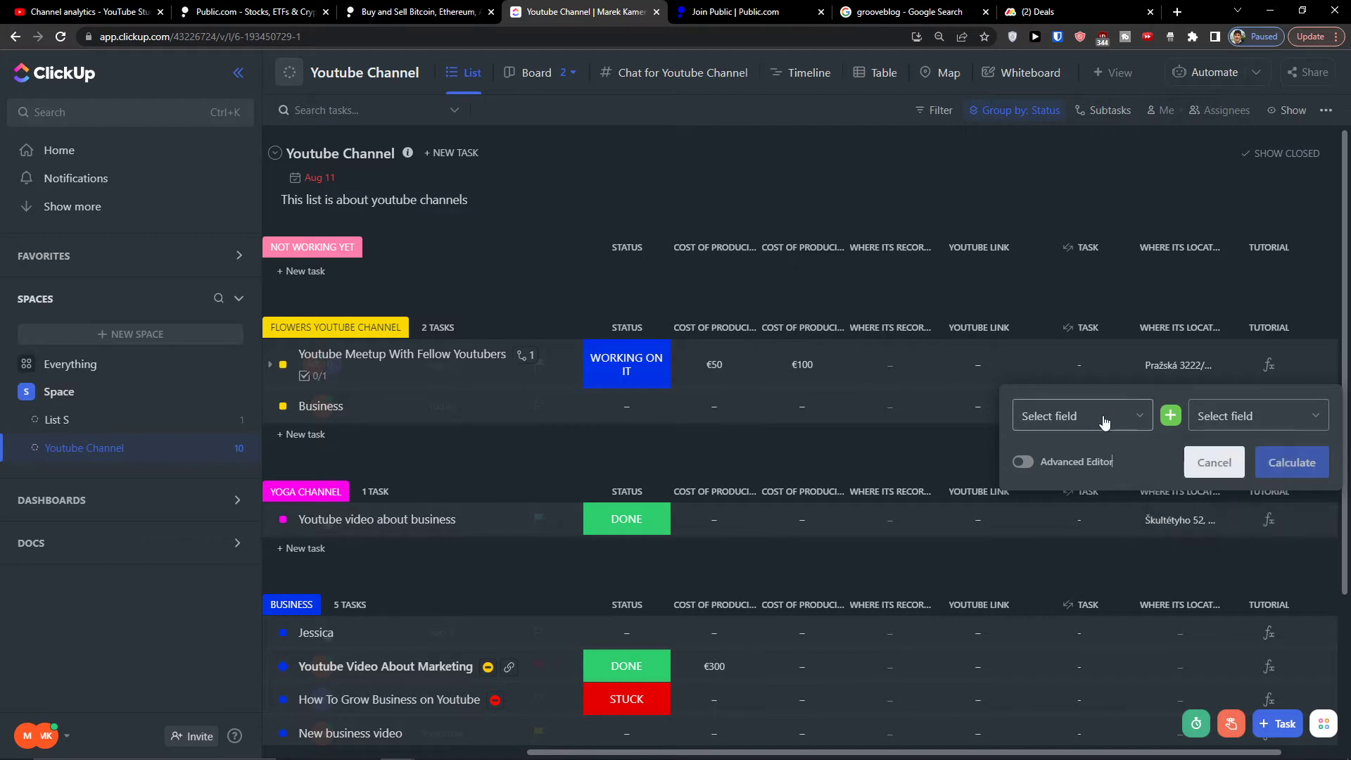
{"action": "left_click", "coordinate": [1104, 416]}
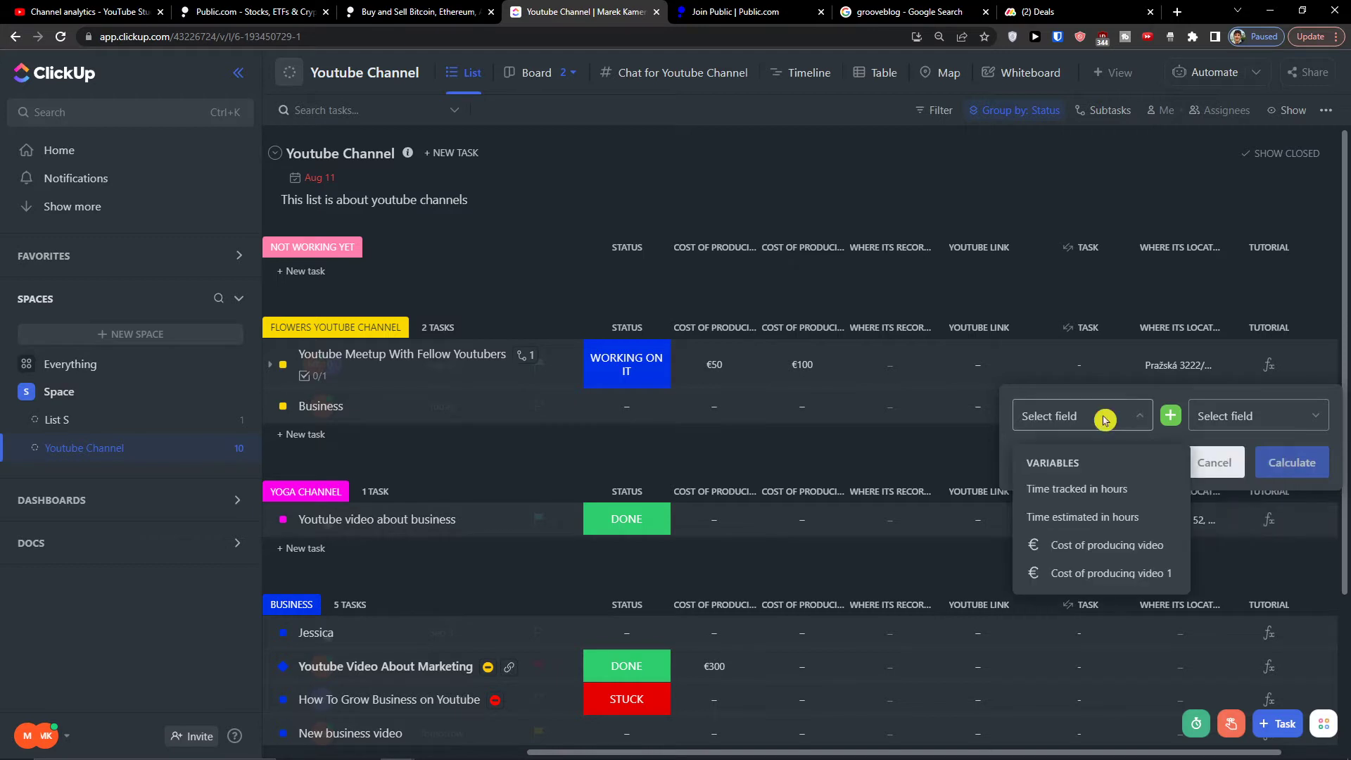
{"action": "left_click", "coordinate": [1055, 547]}
{"action": "left_click", "coordinate": [1215, 425]}
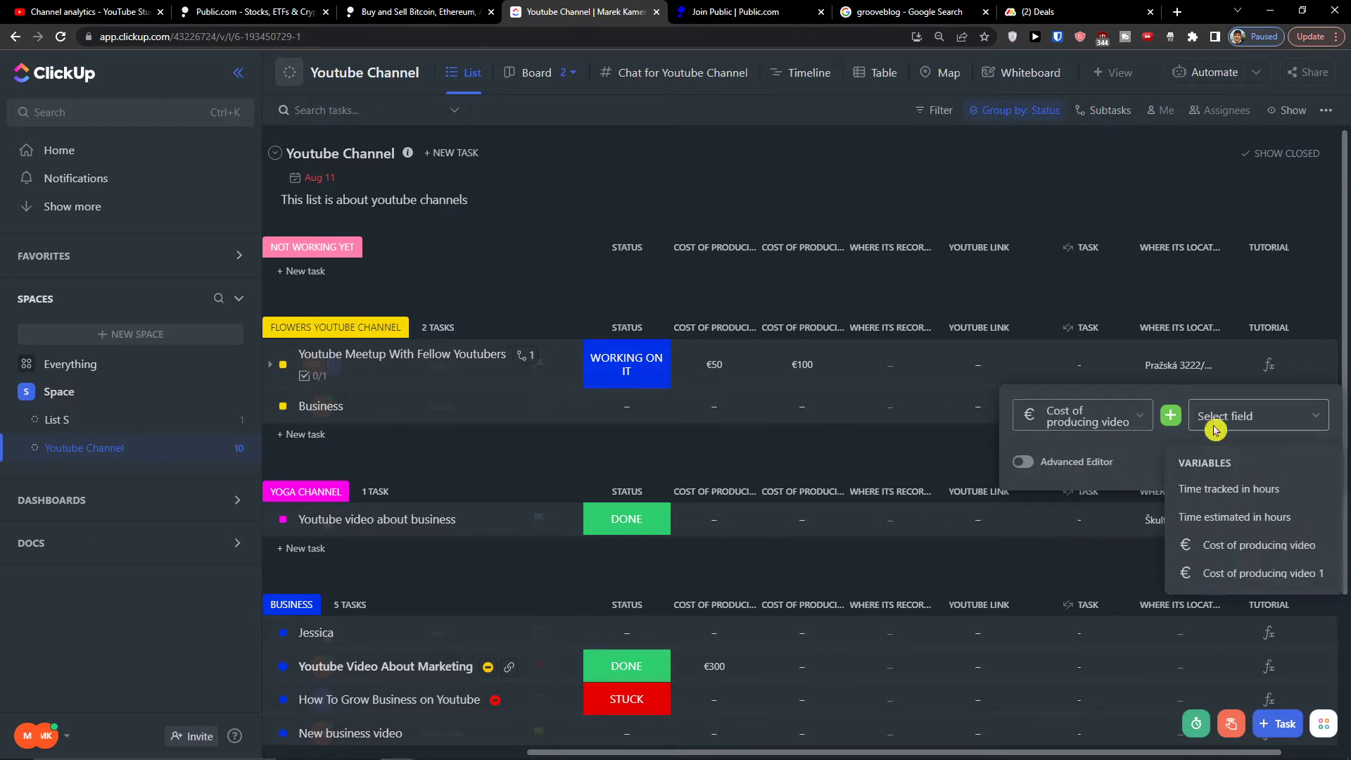
{"action": "left_click_drag", "start_coordinate": [1212, 549], "coordinate": [1206, 574]}
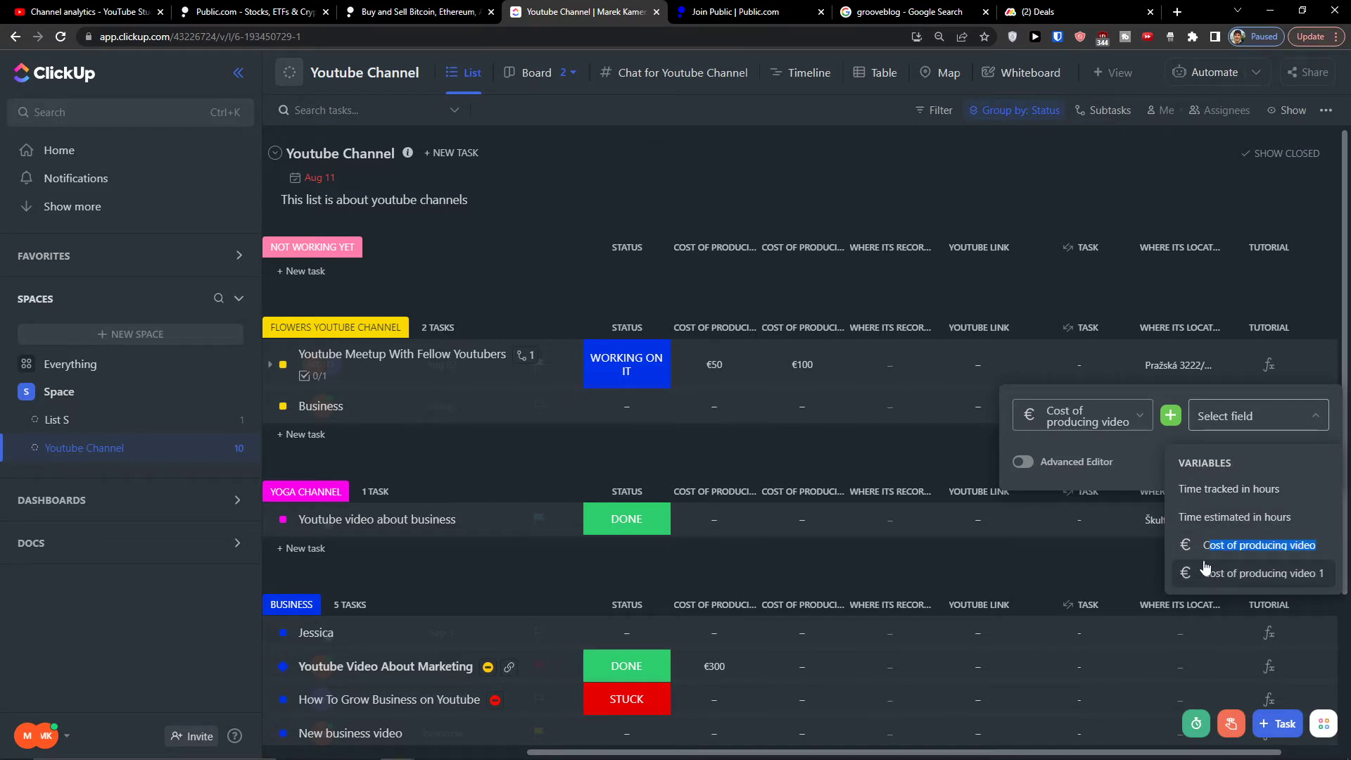
{"action": "left_click", "coordinate": [1206, 571]}
{"action": "left_click", "coordinate": [1282, 464]}
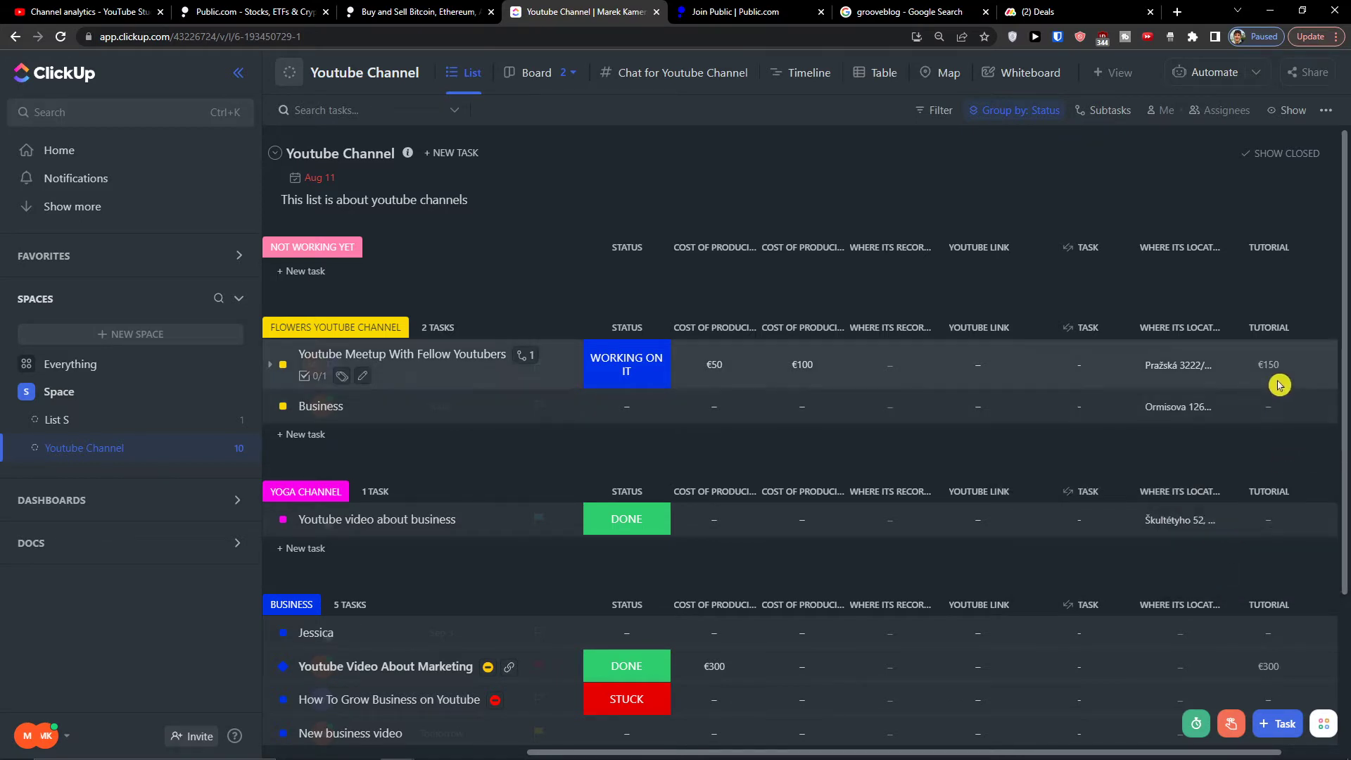
Change the Tutorial formula to subtract the two production costs.
{"action": "left_click", "coordinate": [1277, 373]}
{"action": "left_click", "coordinate": [1171, 416]}
{"action": "left_click", "coordinate": [1170, 493]}
{"action": "left_click", "coordinate": [1282, 474]}
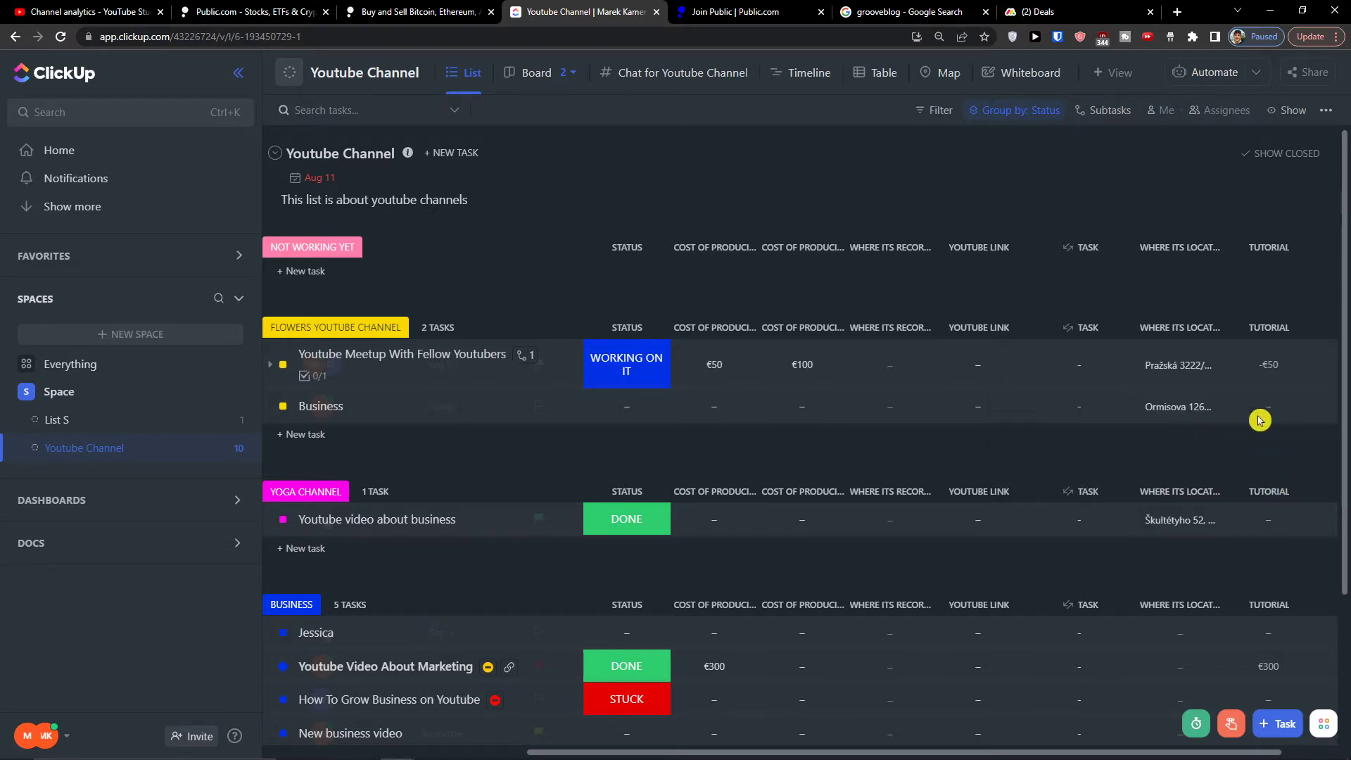
Reorder the subtraction to Cost of producing video 1 minus Cost of producing video.
{"action": "left_click", "coordinate": [1261, 373]}
{"action": "left_click", "coordinate": [1130, 422]}
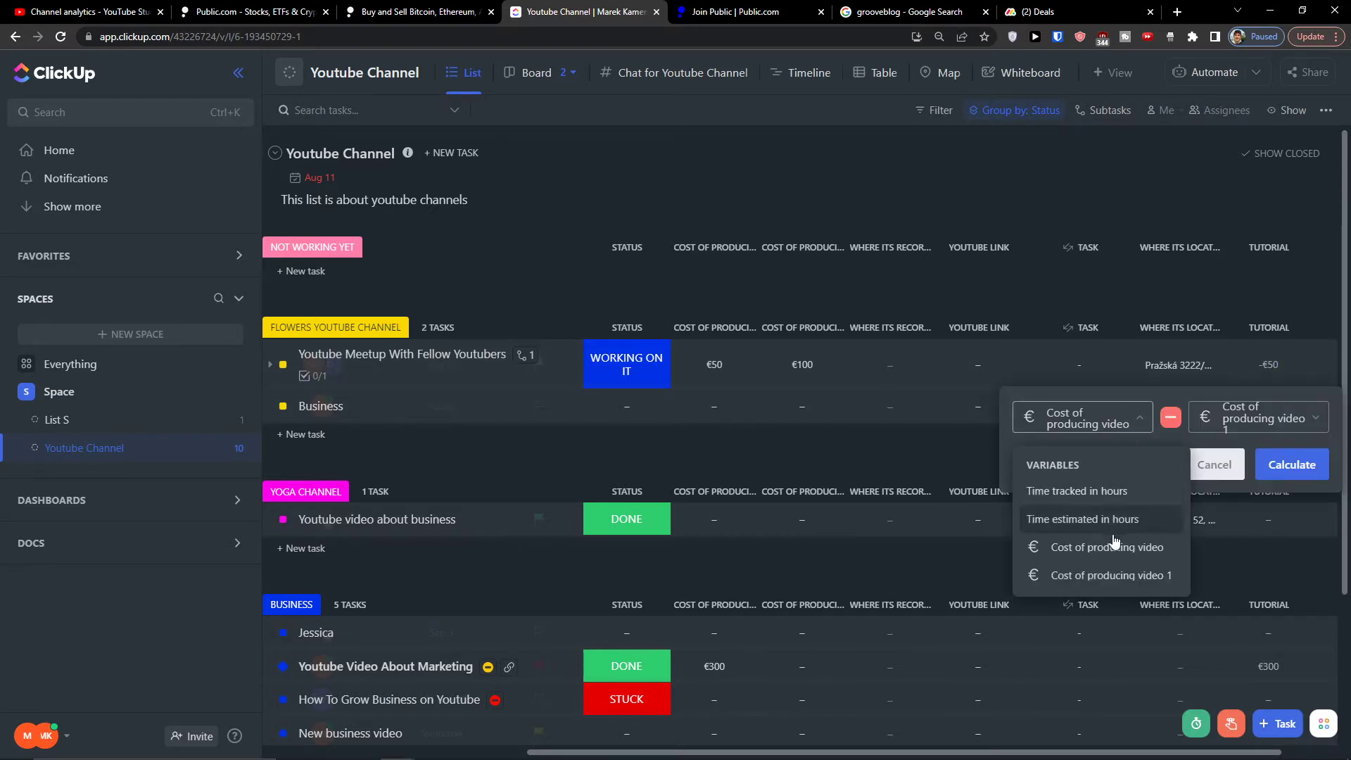
{"action": "left_click", "coordinate": [1110, 574]}
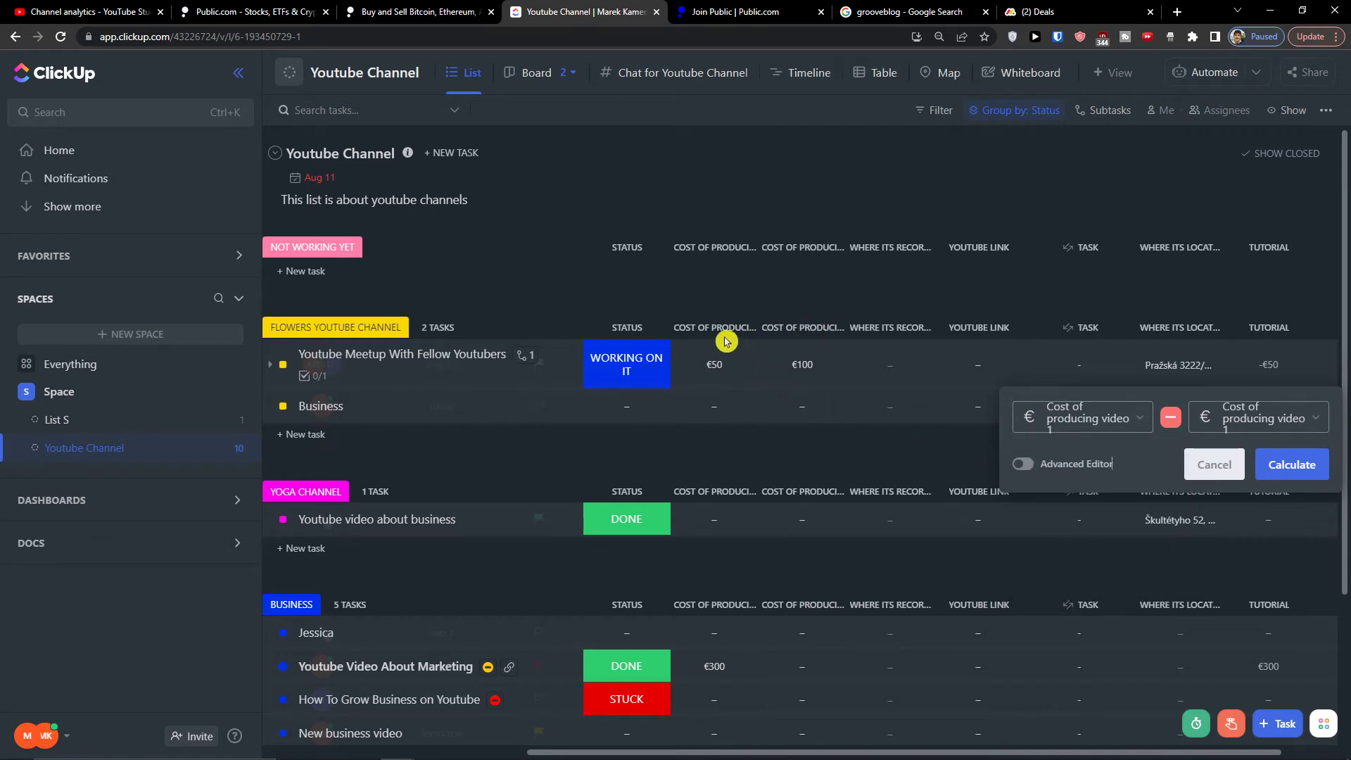
{"action": "left_click", "coordinate": [1221, 428]}
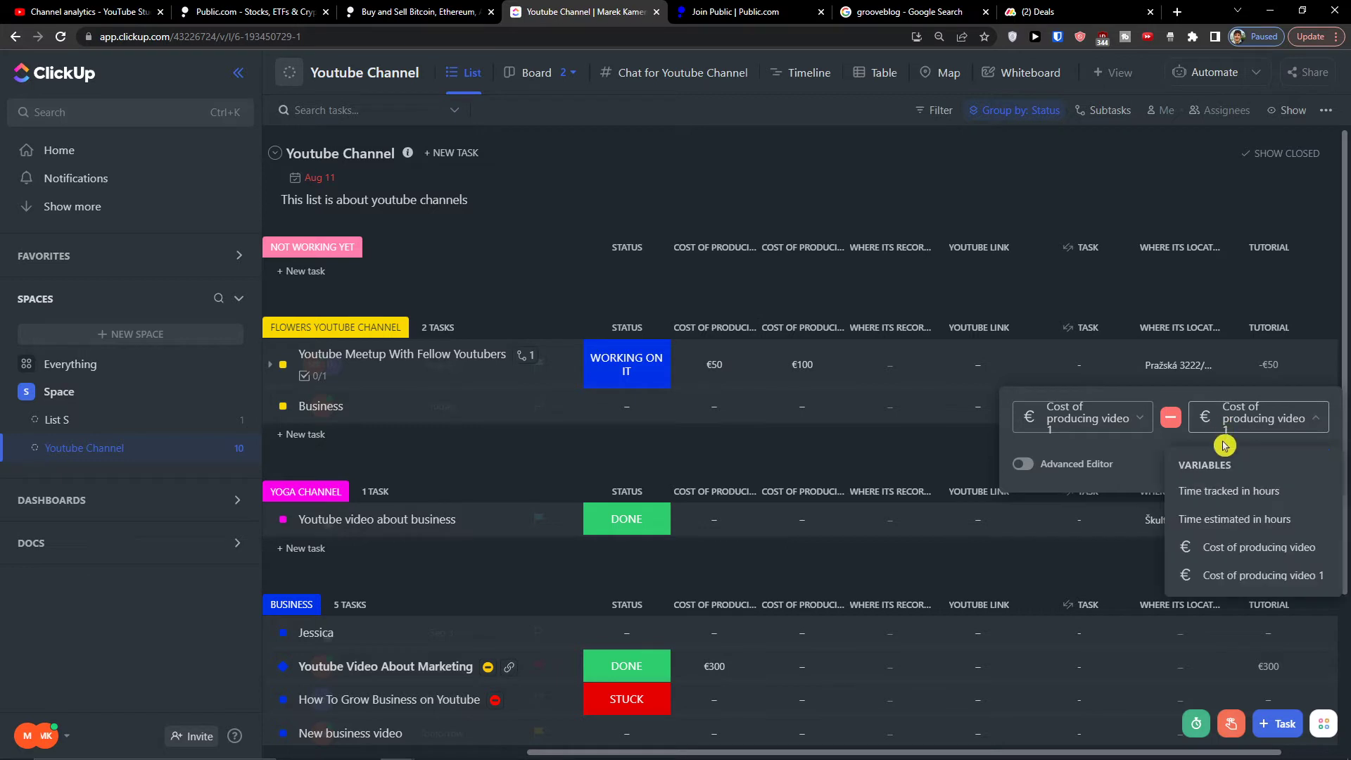
{"action": "left_click", "coordinate": [1238, 547]}
{"action": "left_click", "coordinate": [1288, 461]}
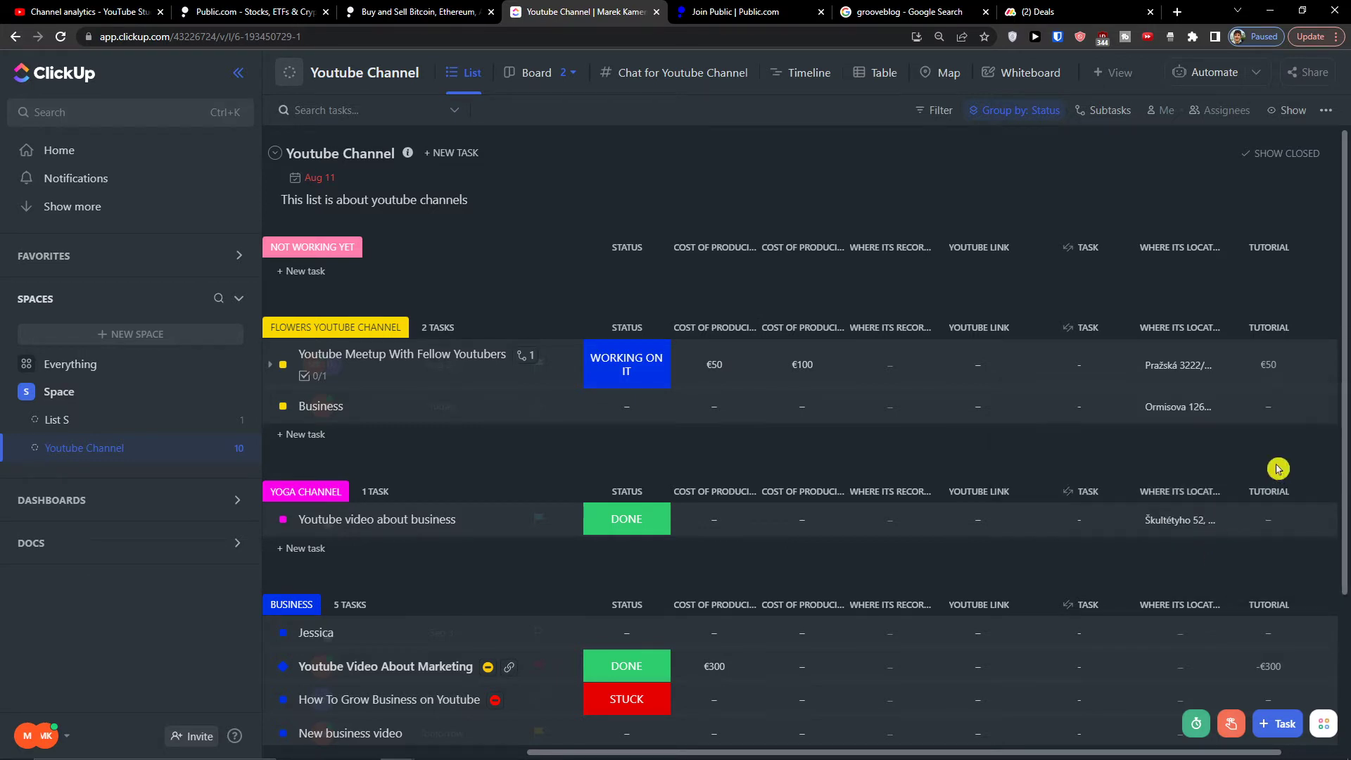
Switch the formula to multiply Cost of producing video 1 by Cost of producing video.
{"action": "left_click", "coordinate": [1263, 371]}
{"action": "left_click", "coordinate": [1139, 418]}
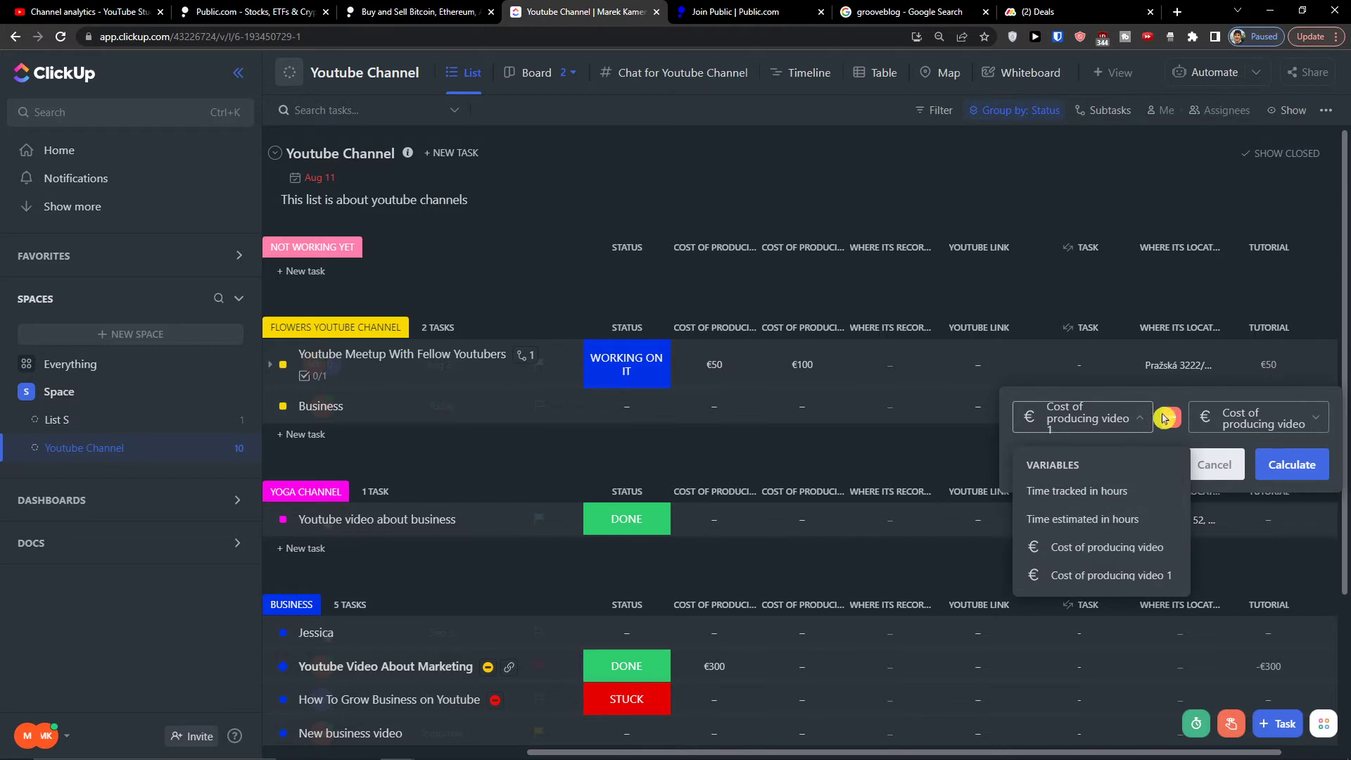
{"action": "left_click", "coordinate": [1102, 573]}
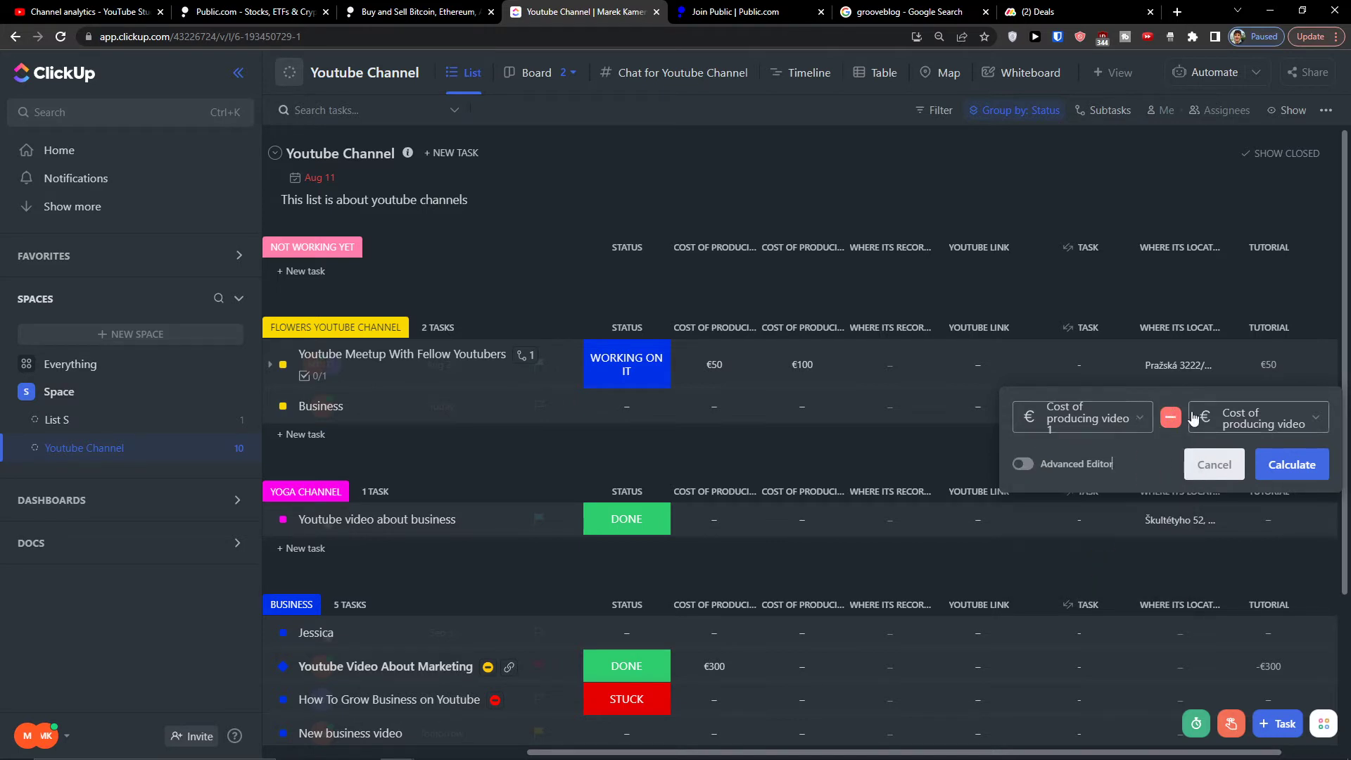
{"action": "left_click", "coordinate": [1170, 417]}
{"action": "left_click", "coordinate": [1173, 510]}
{"action": "left_click", "coordinate": [1258, 424]}
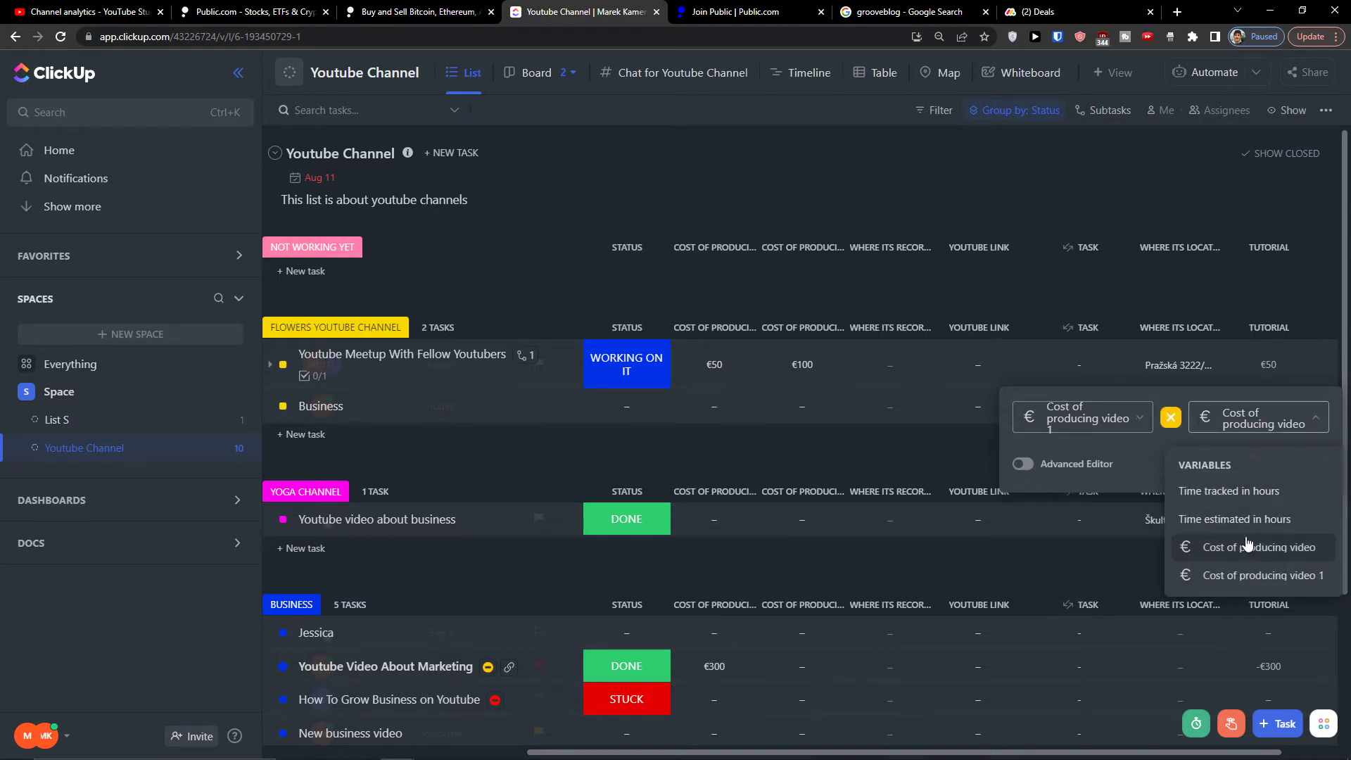
{"action": "left_click", "coordinate": [1239, 550]}
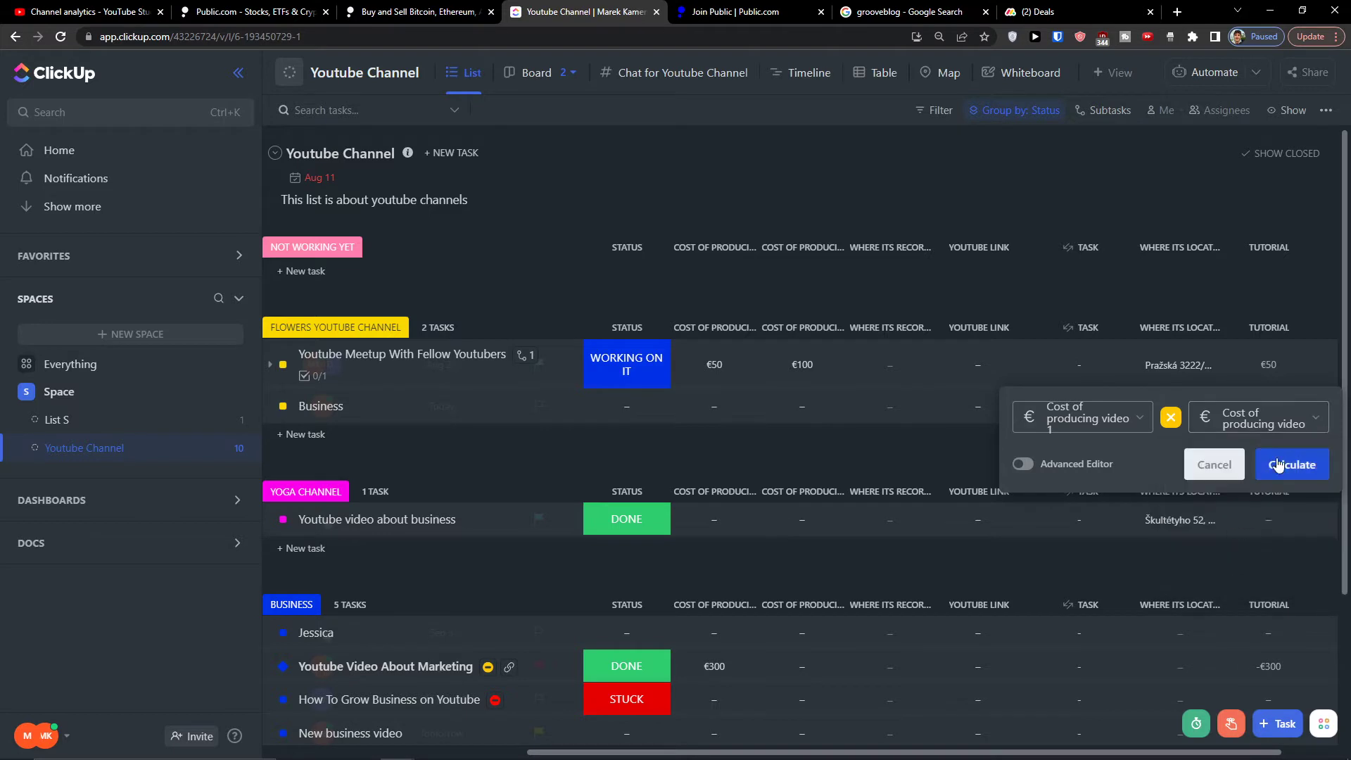
{"action": "left_click", "coordinate": [1282, 459]}
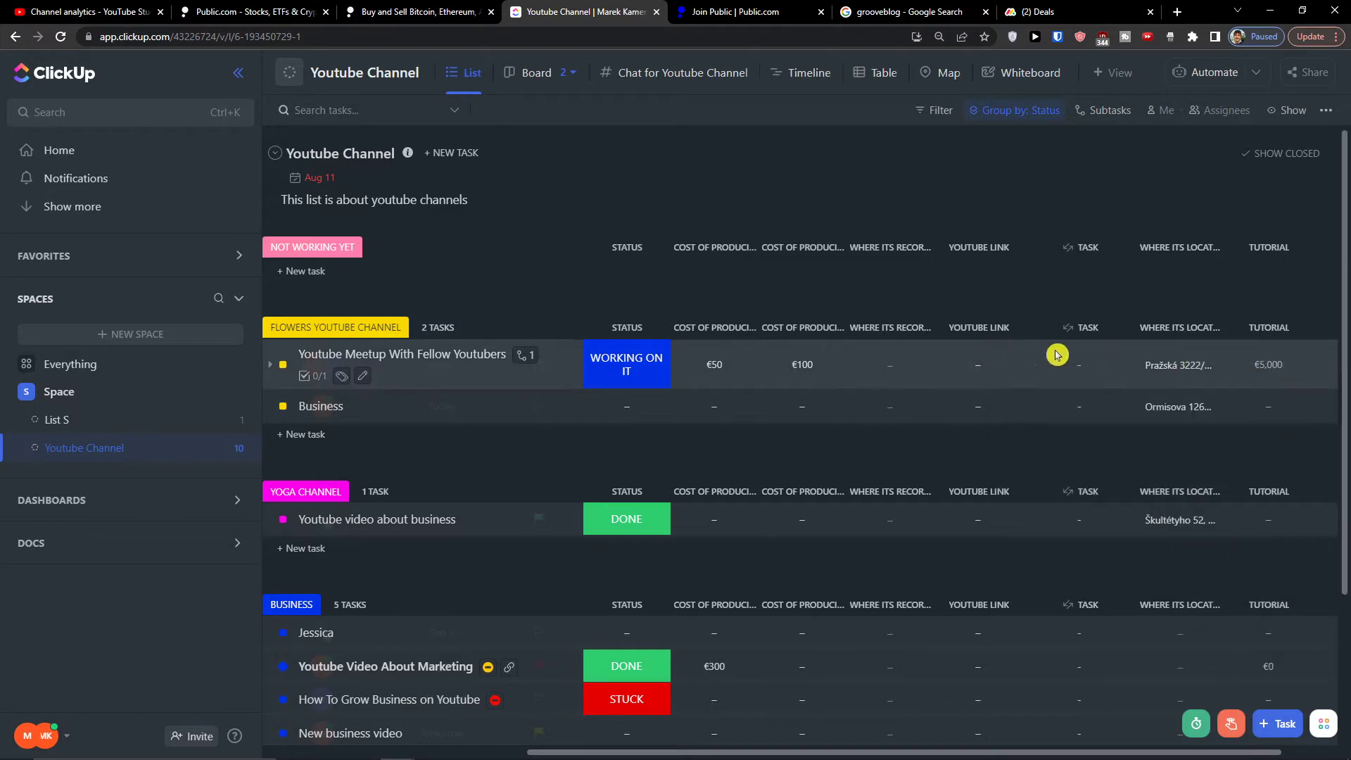
Make the formula divide Cost of producing video 1 by Cost of producing video, giving €2.
{"action": "left_click", "coordinate": [1265, 378]}
{"action": "left_click", "coordinate": [1125, 426]}
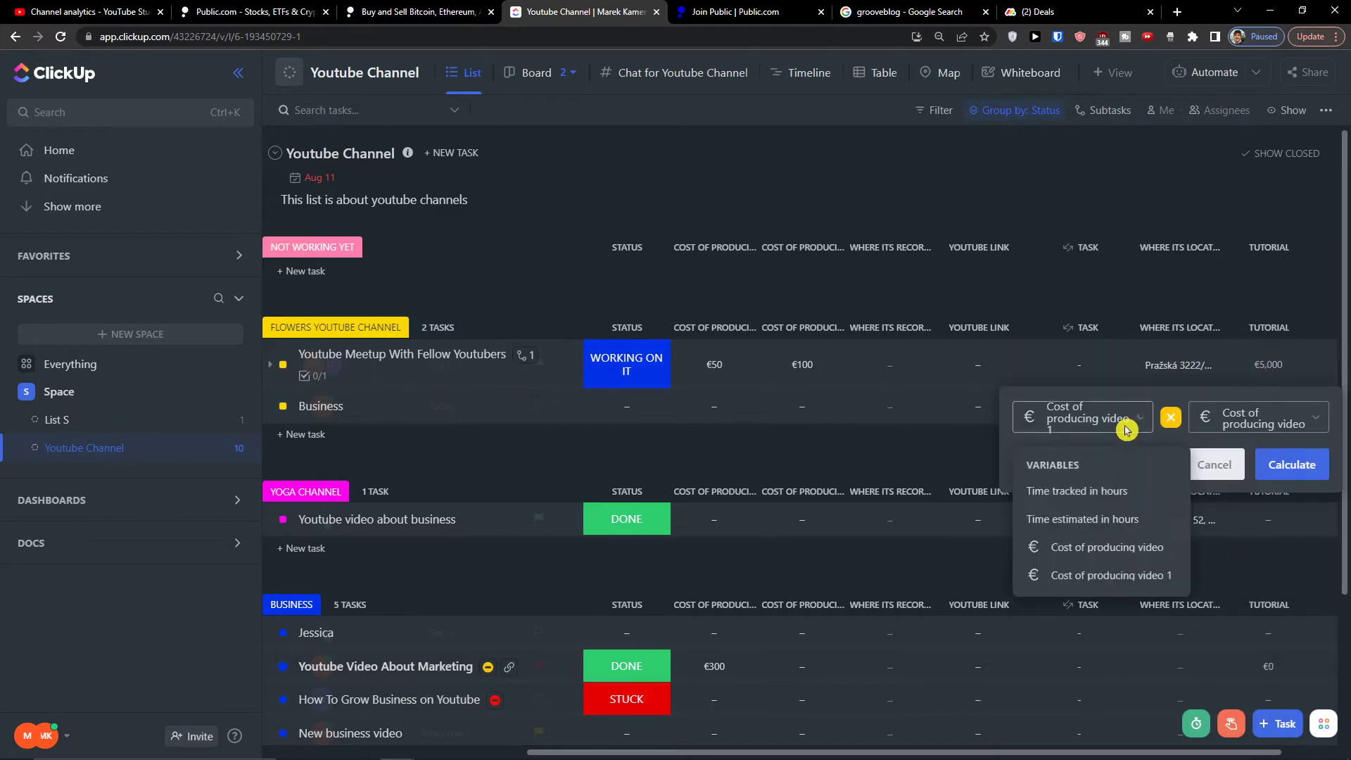
{"action": "left_click", "coordinate": [1165, 421]}
{"action": "left_click", "coordinate": [1166, 420]}
{"action": "left_click", "coordinate": [1172, 545]}
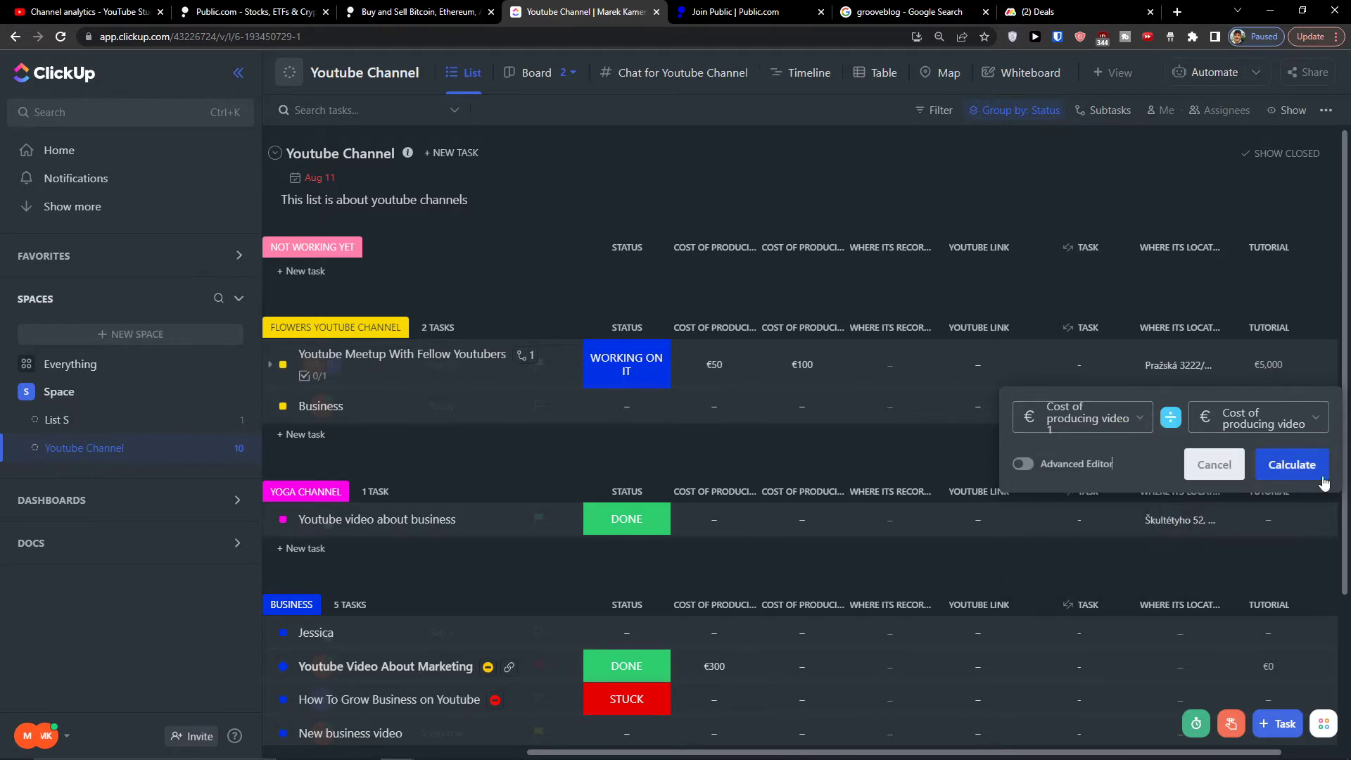
{"action": "left_click", "coordinate": [1292, 465]}
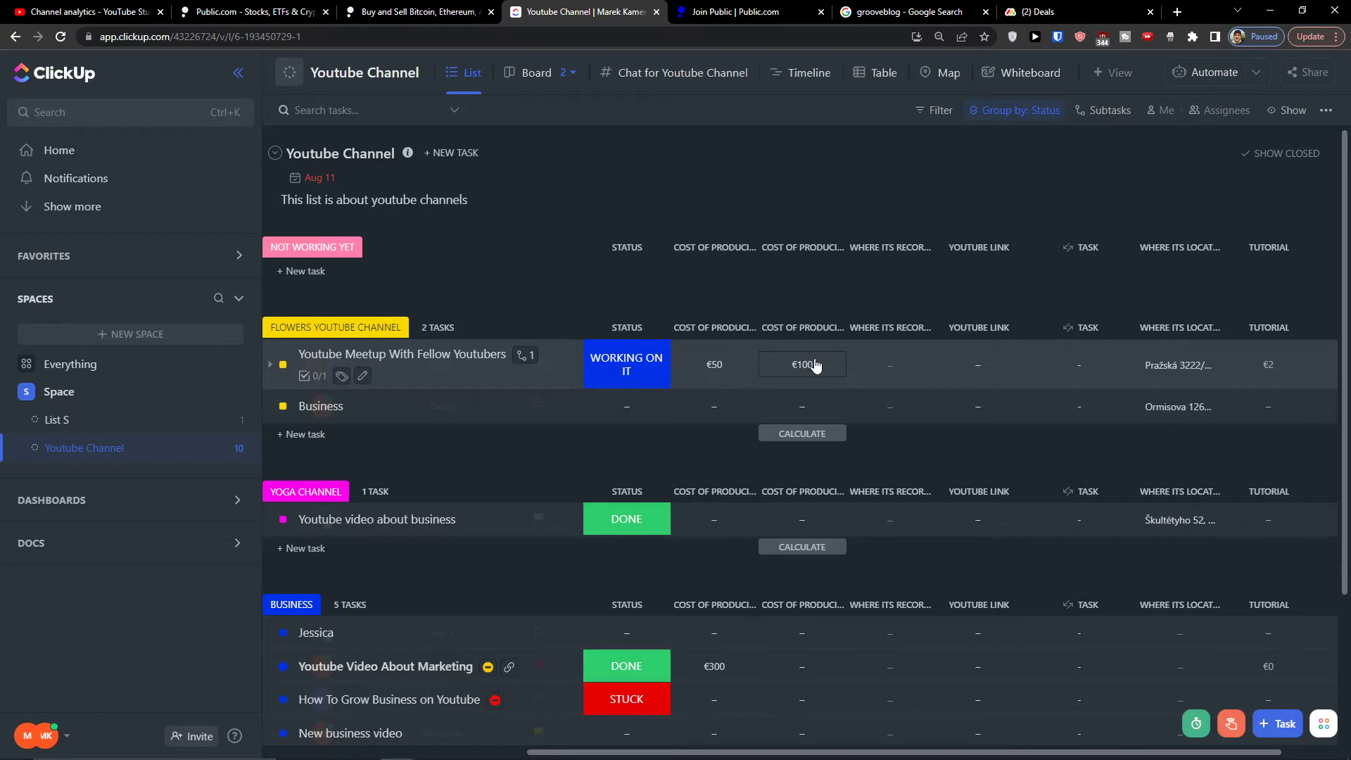
{"action": "left_click", "coordinate": [1281, 367]}
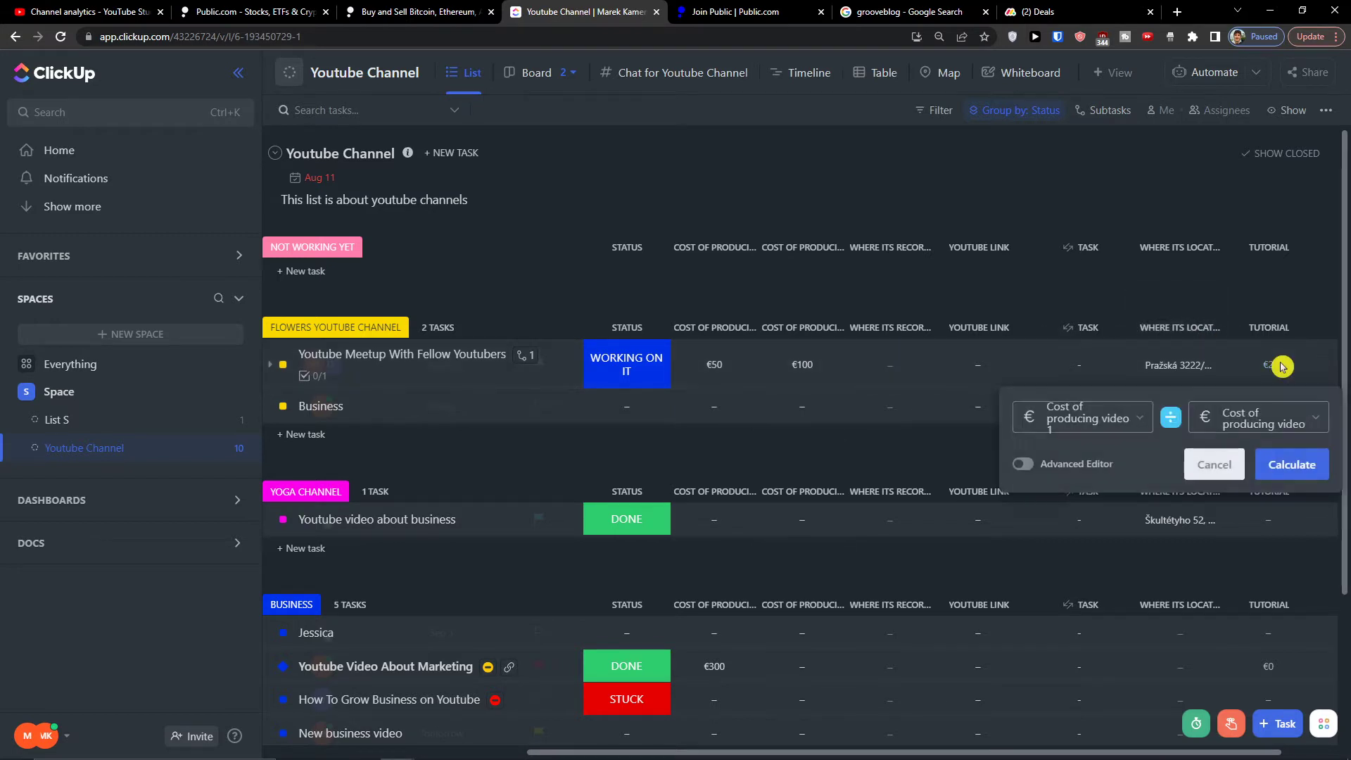
{"action": "left_click", "coordinate": [1172, 415]}
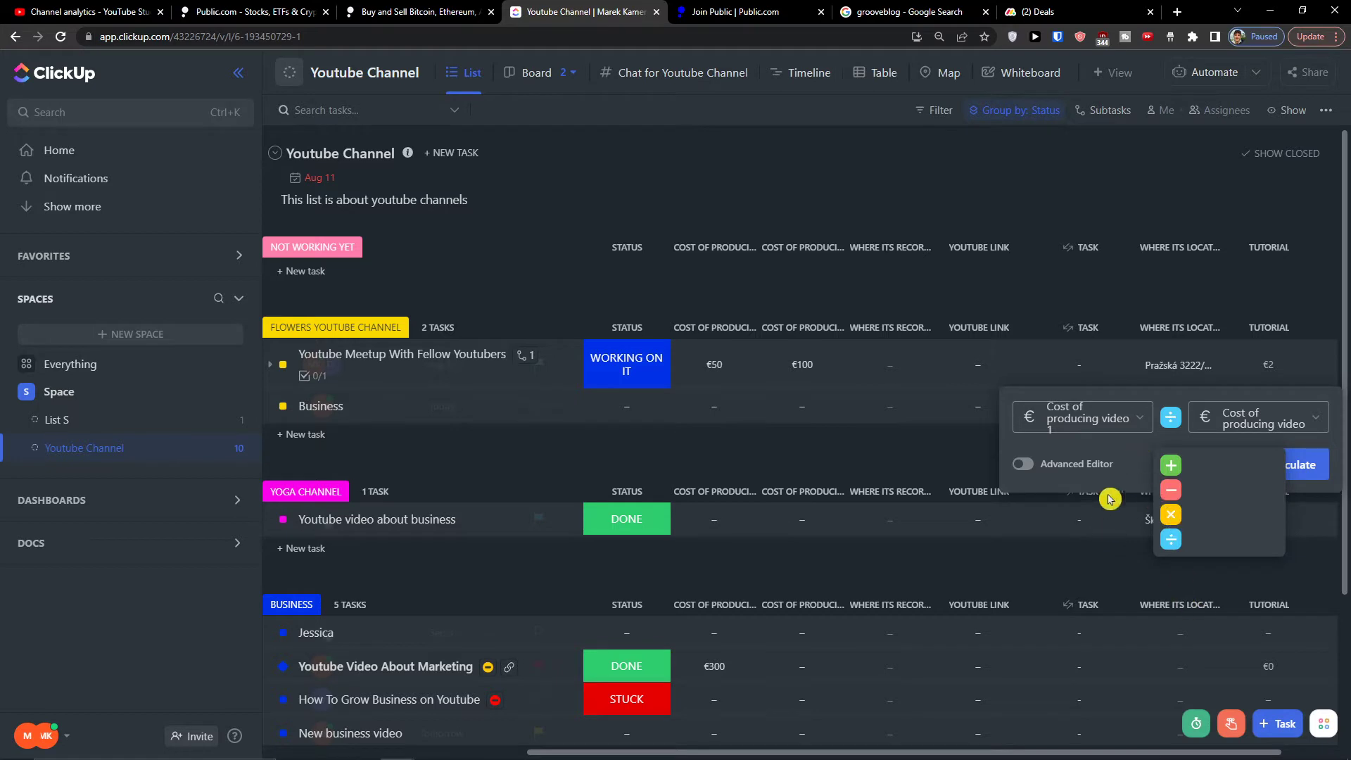
Switch the Tutorial formula to the Advanced Editor and erase its text.
{"action": "left_click", "coordinate": [1017, 470]}
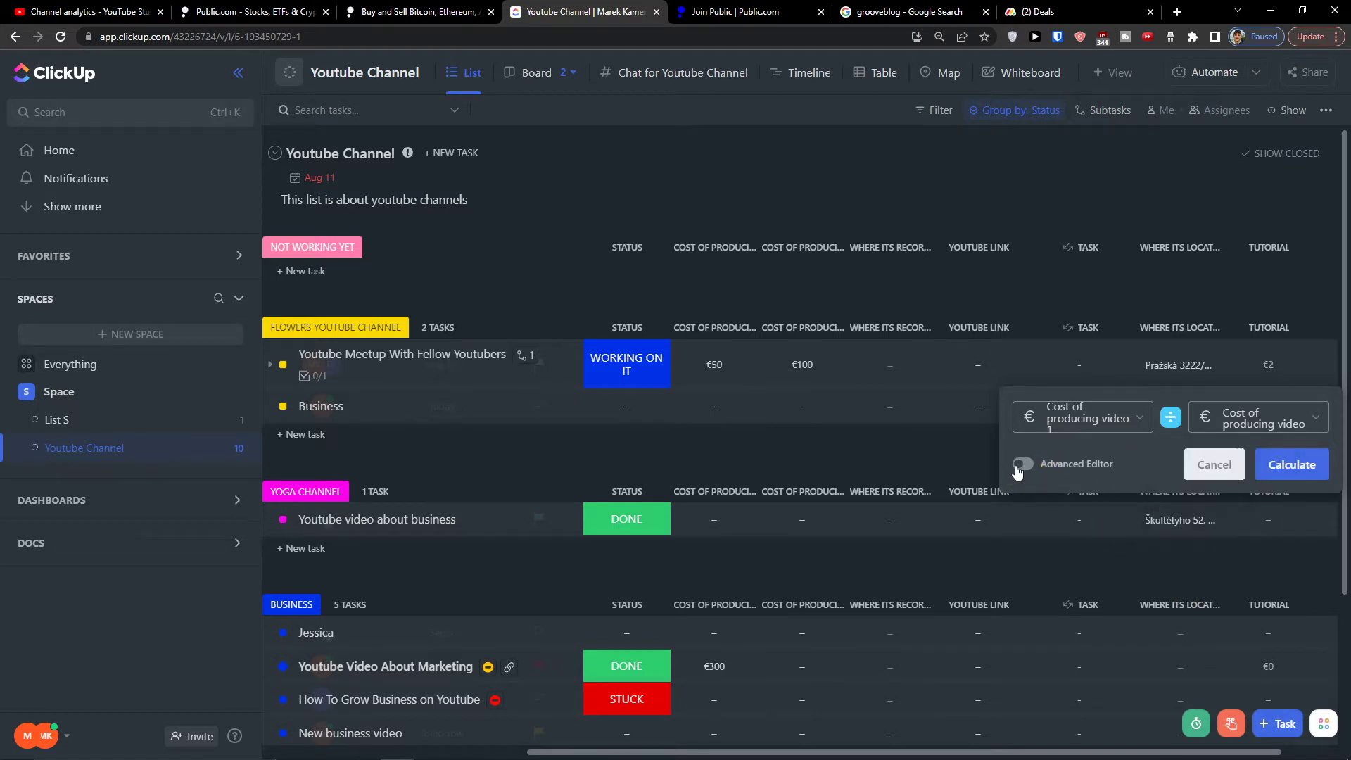
{"action": "left_click", "coordinate": [1016, 468]}
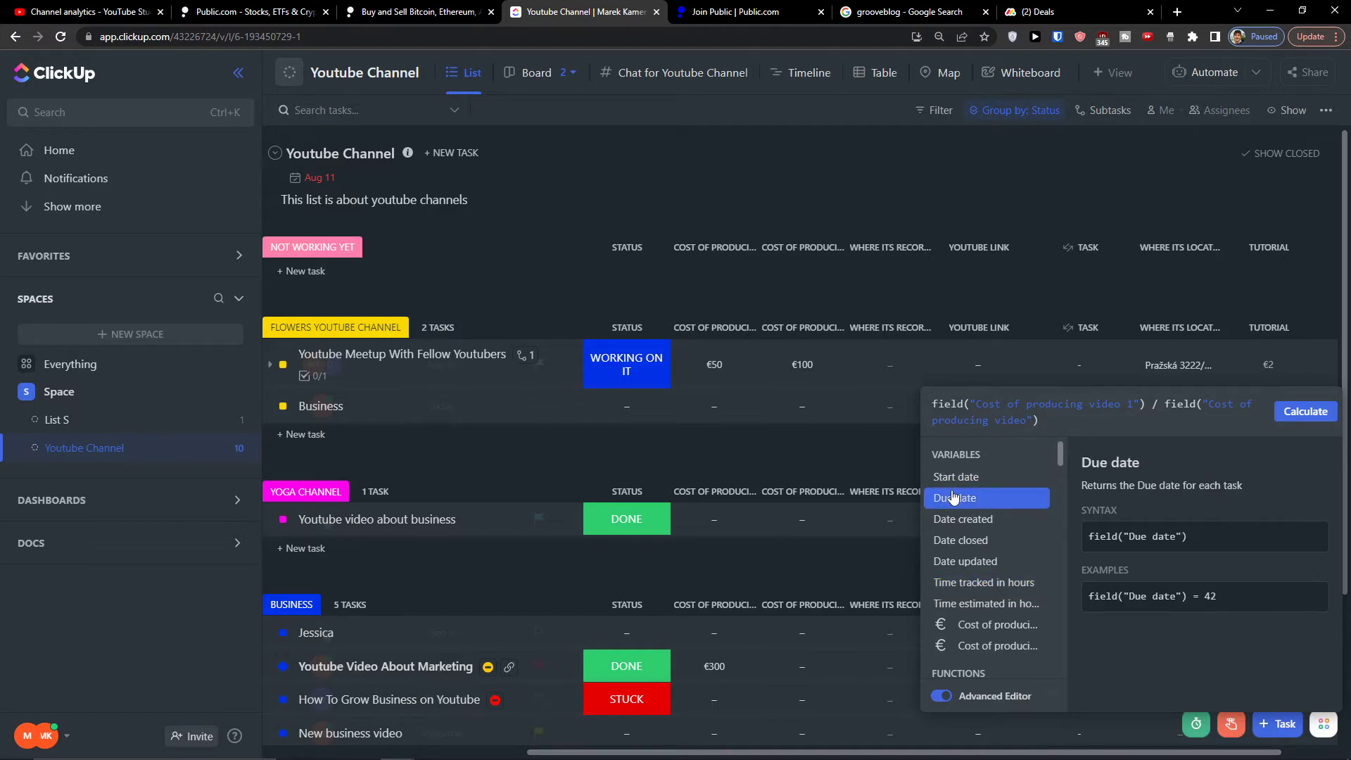
{"action": "left_click_drag", "start_coordinate": [1055, 428], "coordinate": [948, 406]}
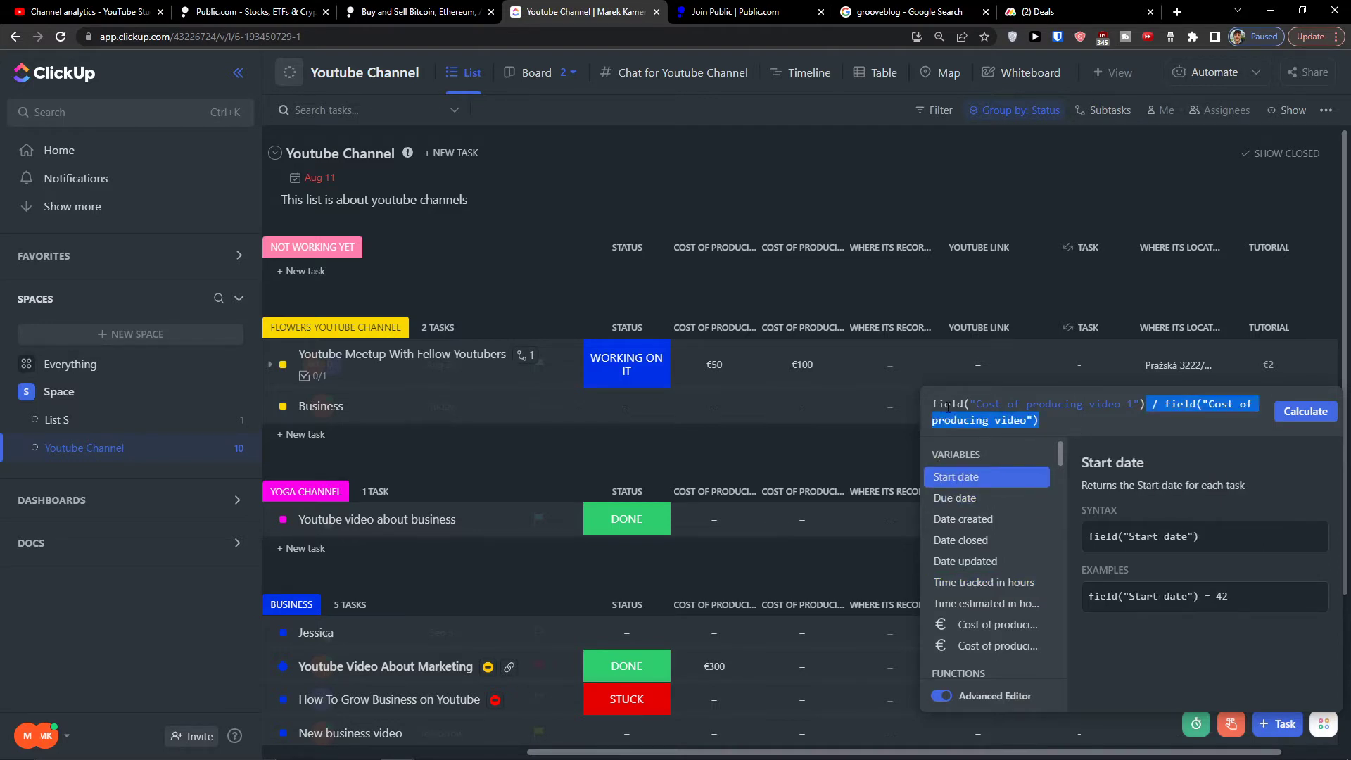
{"action": "key", "text": "BackSpace"}
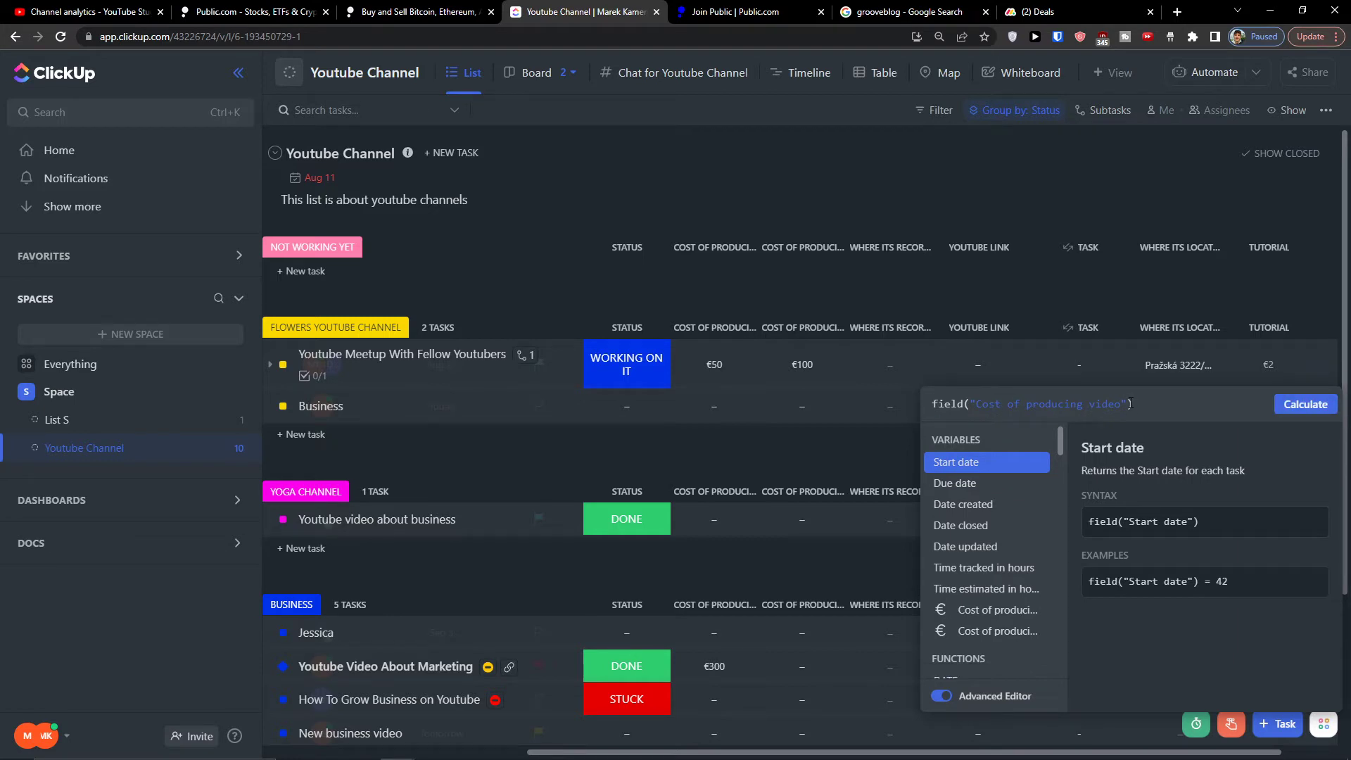
{"action": "key", "text": "ctrl+a"}
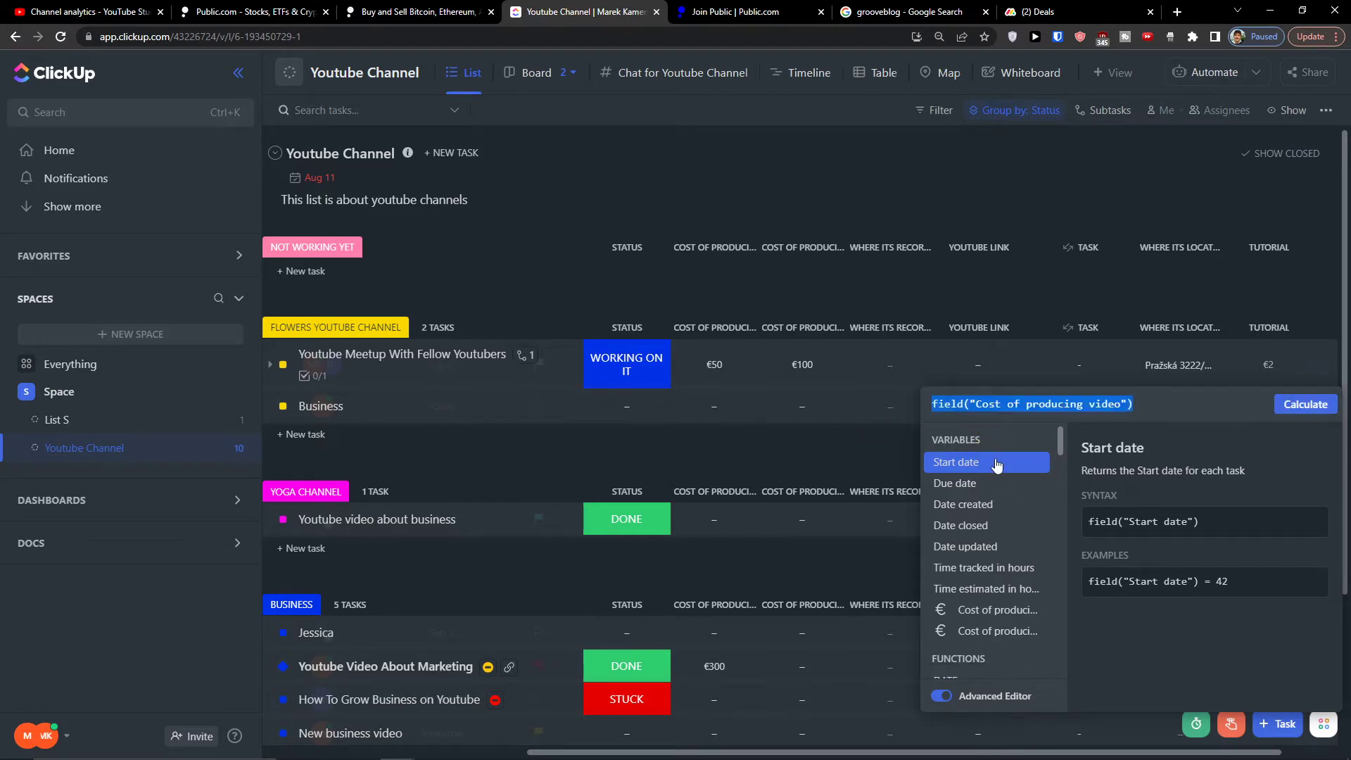
{"action": "left_click", "coordinate": [1011, 412]}
{"action": "key", "text": "ctrl+a"}
{"action": "key", "text": "BackSpace"}
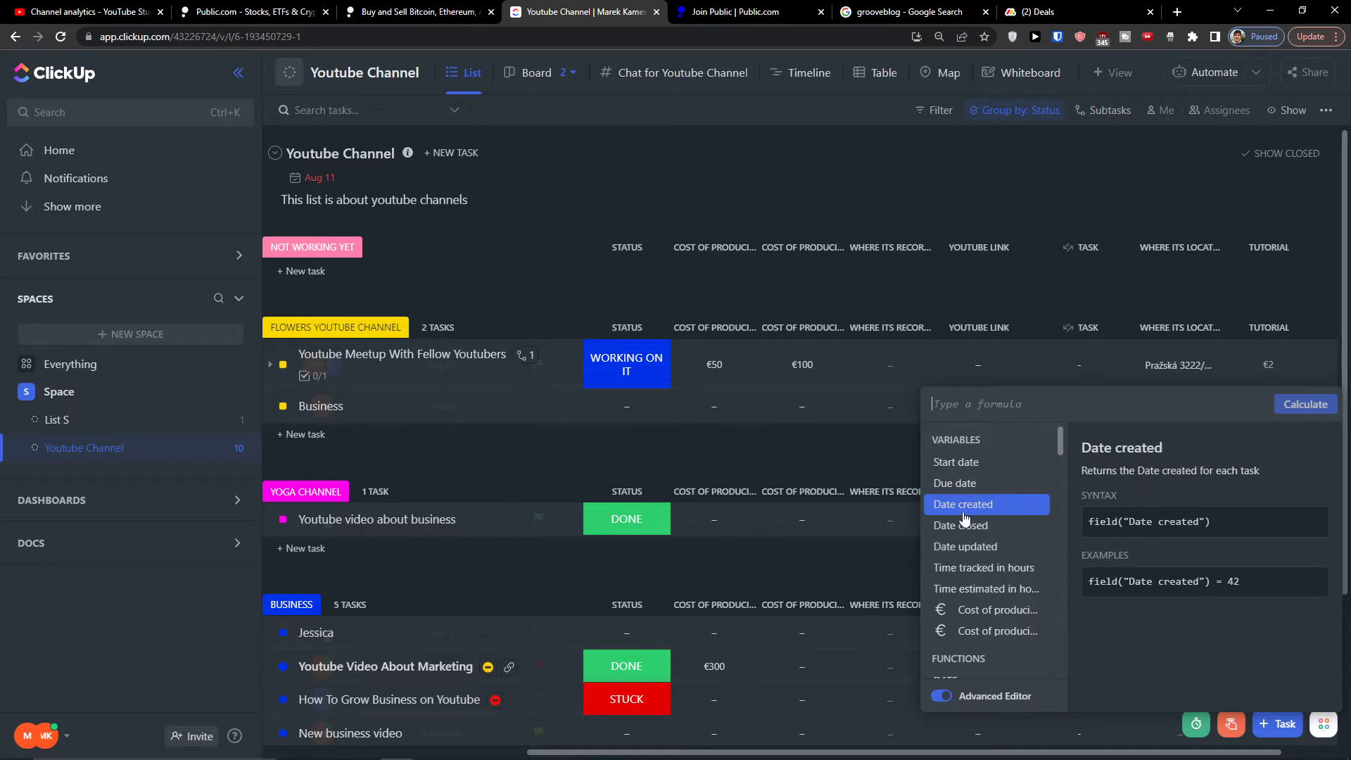
Browse the Variables and Functions reference, then type 'su' to find SUM.
{"action": "scroll", "coordinate": [955, 520], "scroll_direction": "down", "scroll_amount": 3}
{"action": "scroll", "coordinate": [955, 520], "scroll_direction": "up", "scroll_amount": 3}
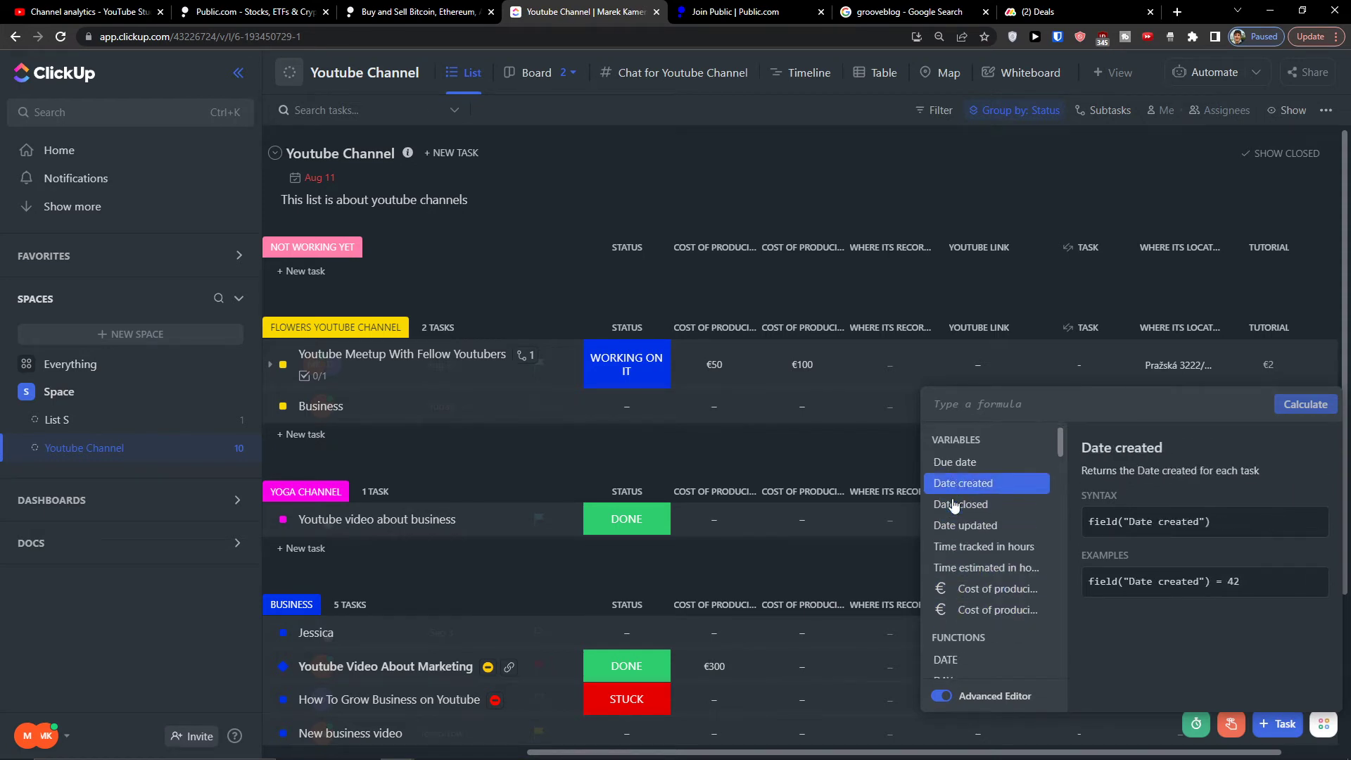
{"action": "scroll", "coordinate": [950, 534], "scroll_direction": "down", "scroll_amount": 3}
{"action": "scroll", "coordinate": [954, 548], "scroll_direction": "up", "scroll_amount": 3}
{"action": "scroll", "coordinate": [954, 548], "scroll_direction": "down", "scroll_amount": 3}
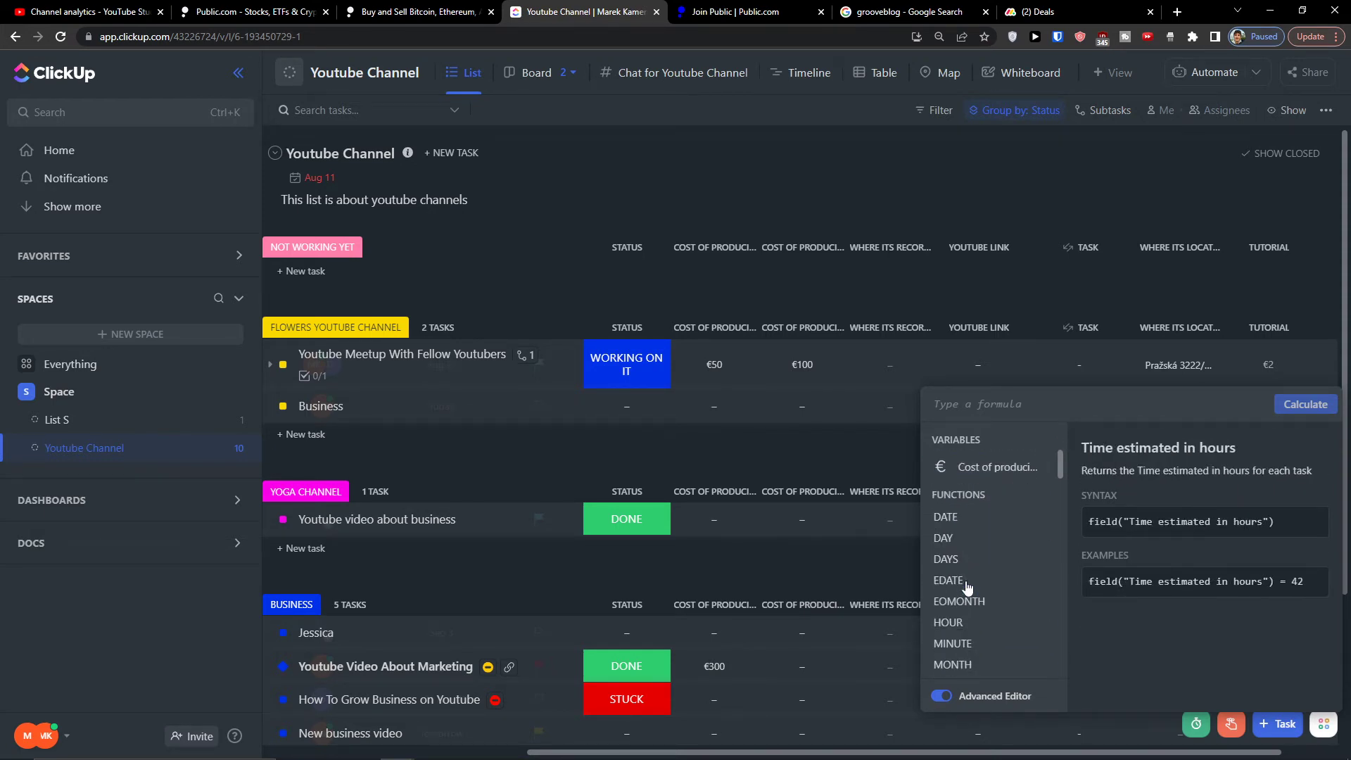
{"action": "scroll", "coordinate": [950, 605], "scroll_direction": "down", "scroll_amount": 5}
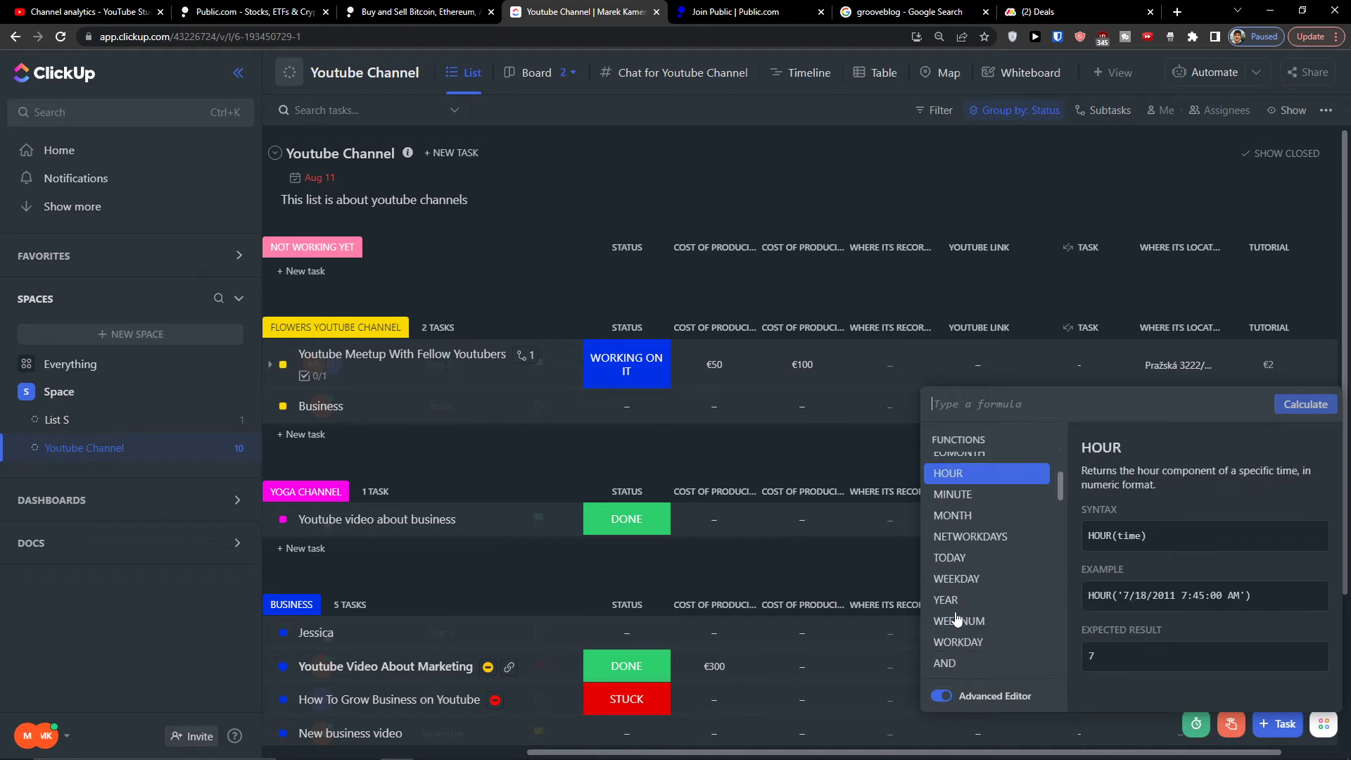
{"action": "scroll", "coordinate": [941, 576], "scroll_direction": "down", "scroll_amount": 10}
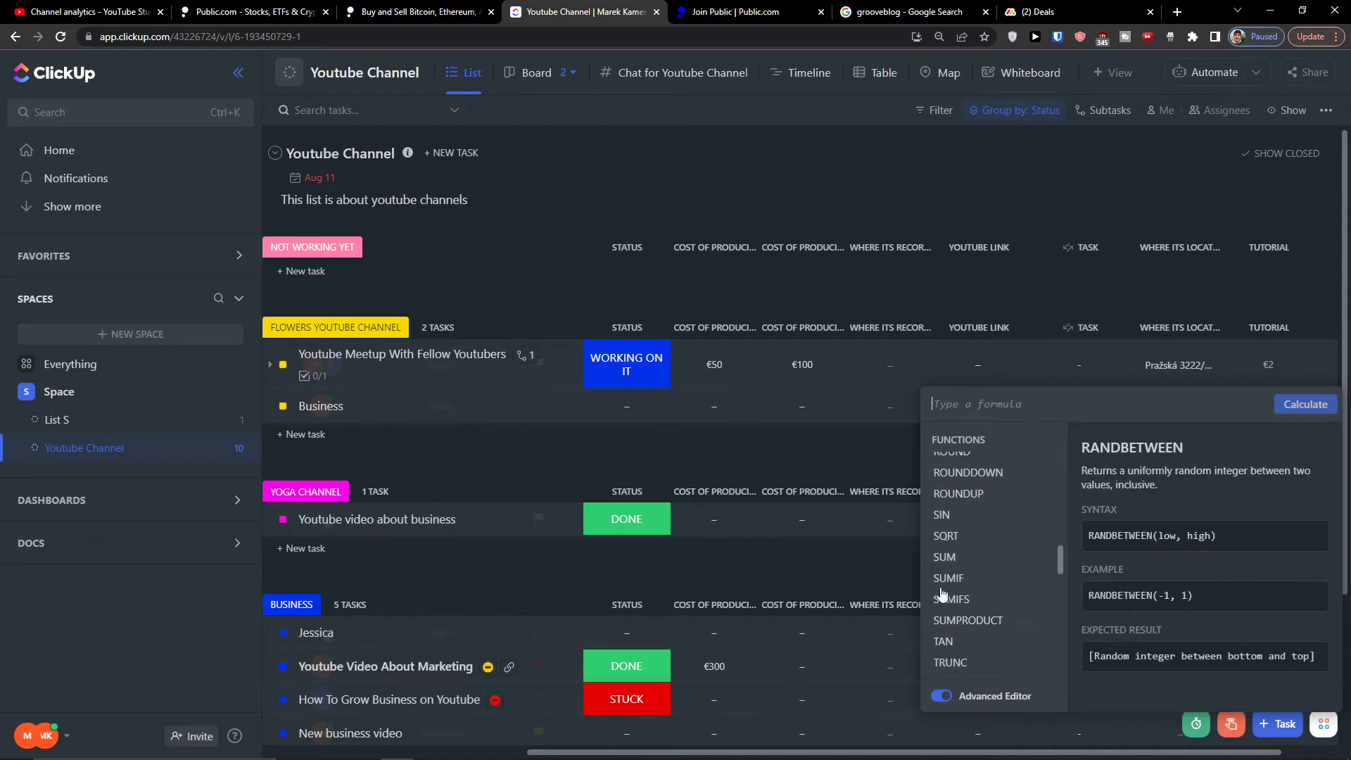
{"action": "scroll", "coordinate": [943, 594], "scroll_direction": "down", "scroll_amount": 10}
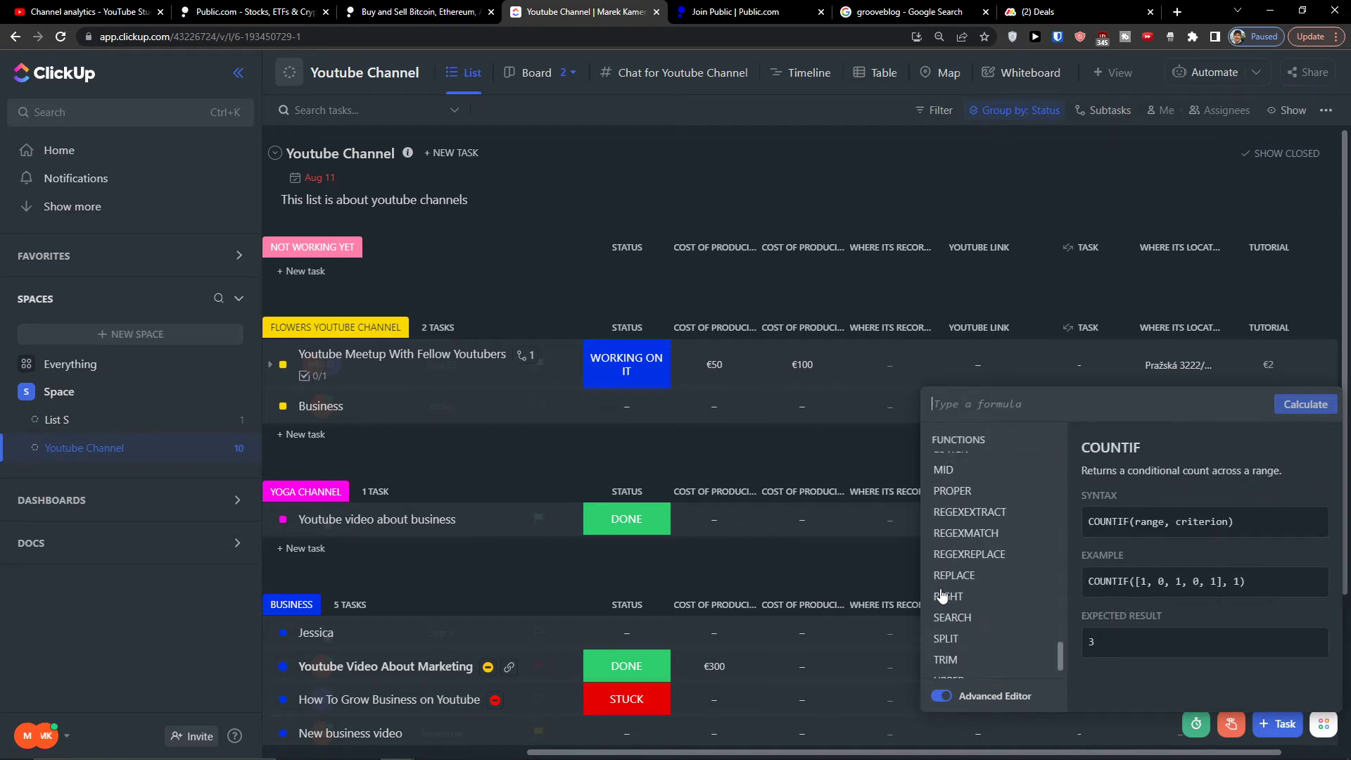
{"action": "scroll", "coordinate": [968, 529], "scroll_direction": "up", "scroll_amount": 20}
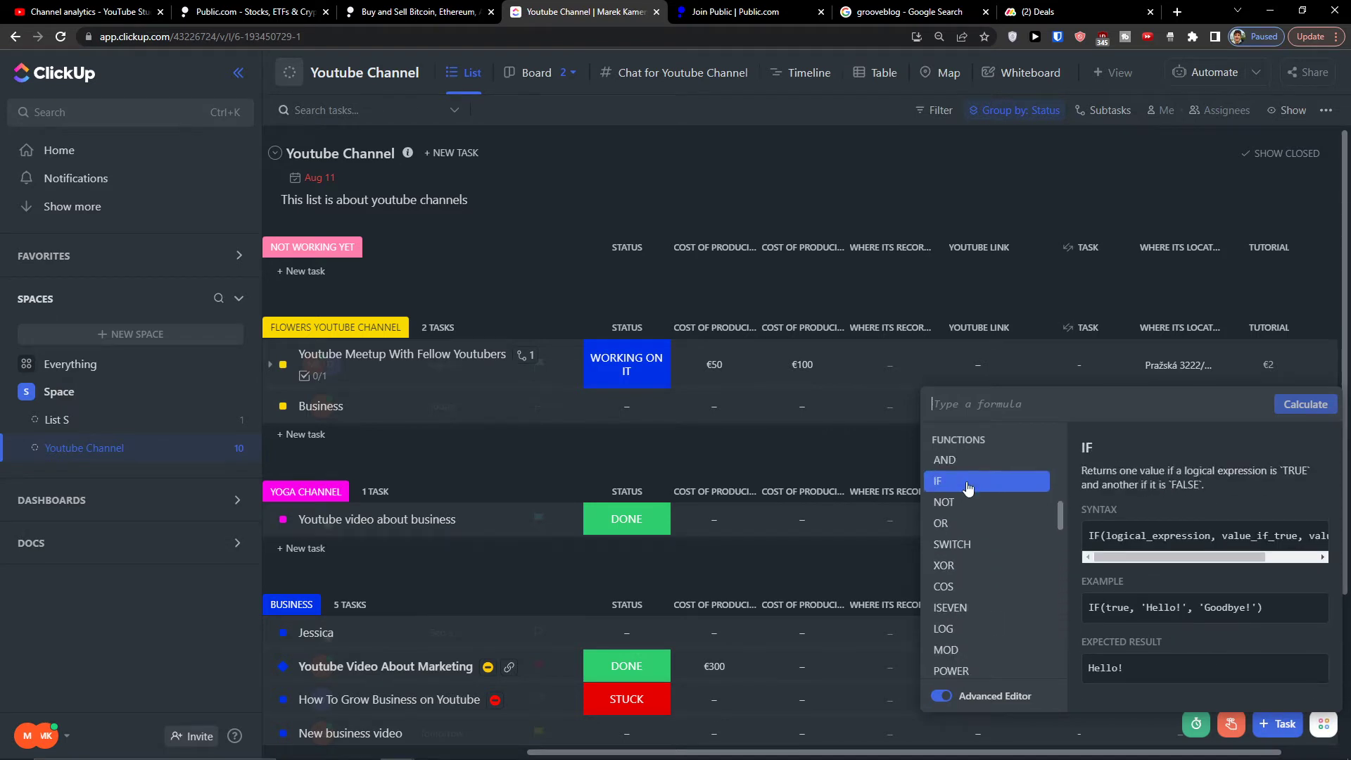
{"action": "left_click", "coordinate": [968, 472]}
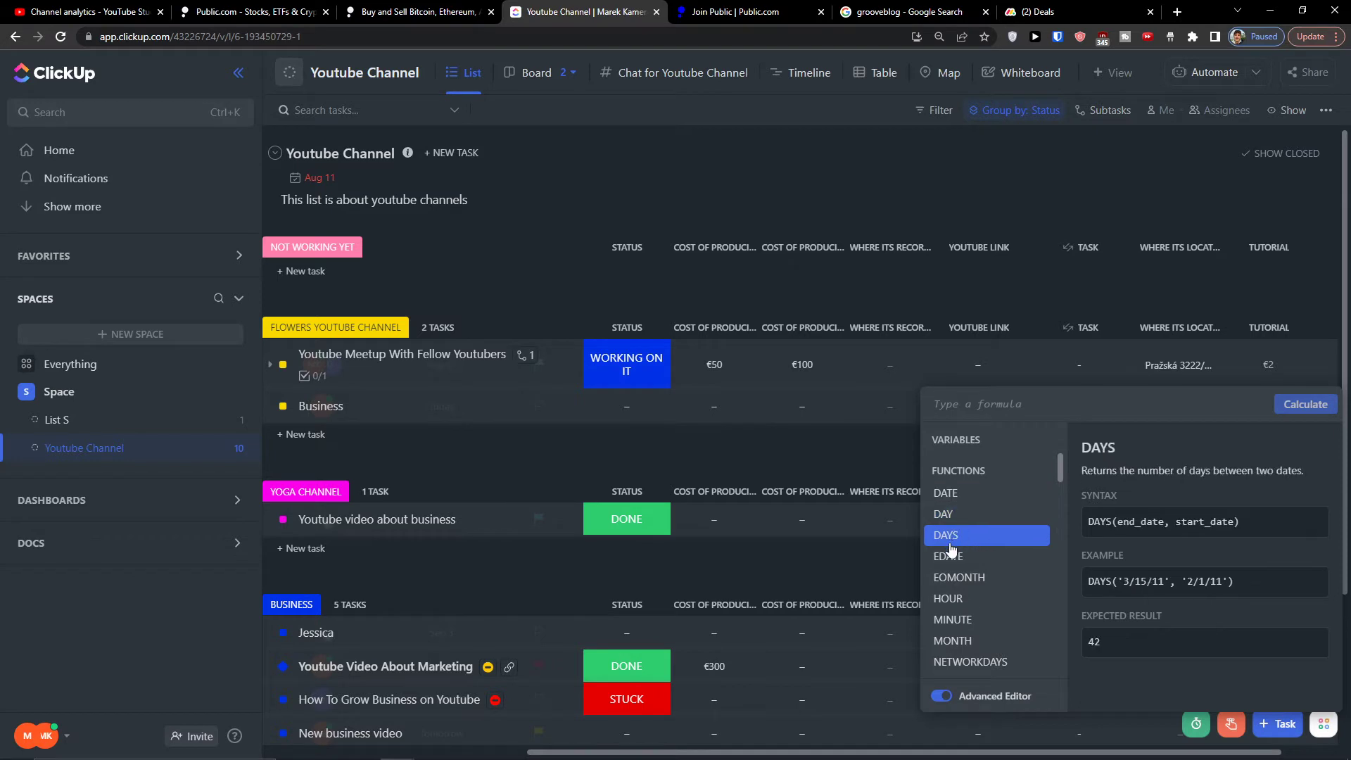
{"action": "scroll", "coordinate": [961, 579], "scroll_direction": "up", "scroll_amount": 3}
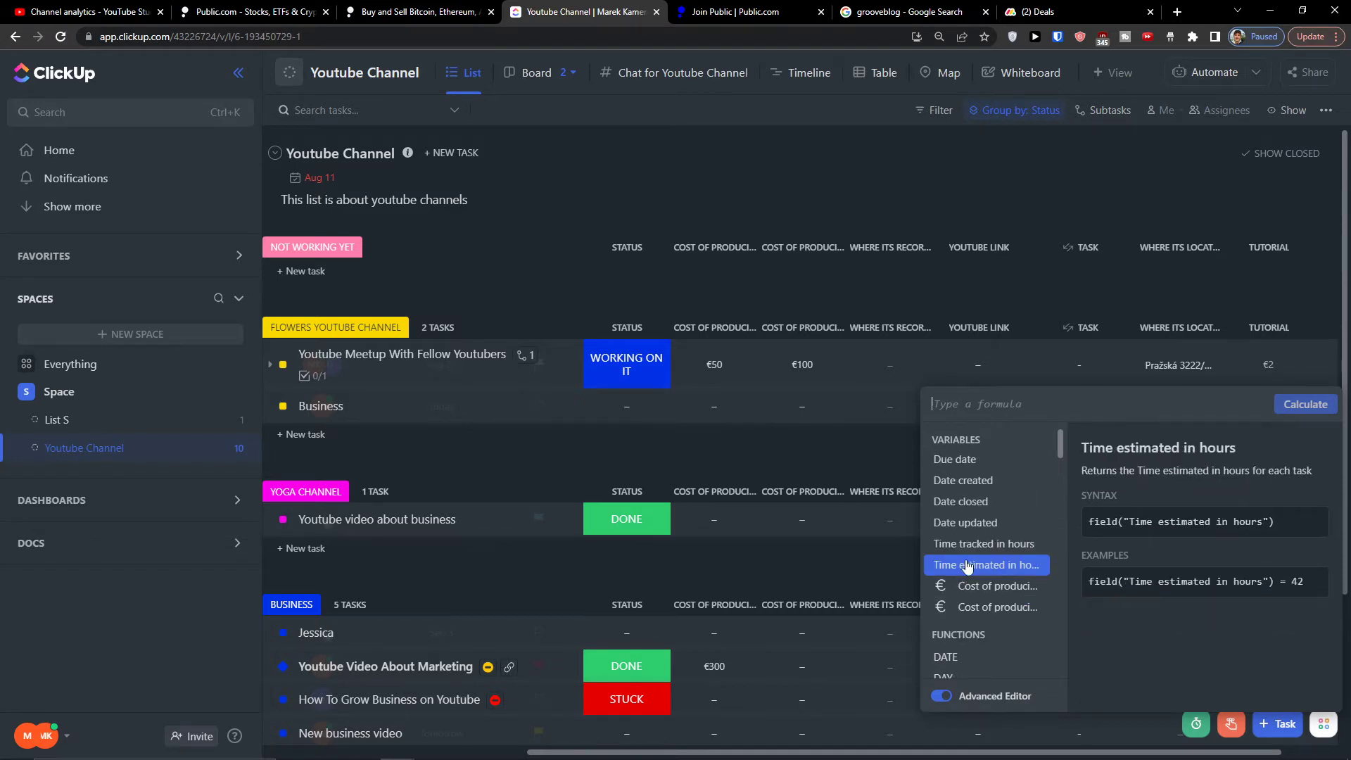
{"action": "scroll", "coordinate": [967, 567], "scroll_direction": "down", "scroll_amount": 5}
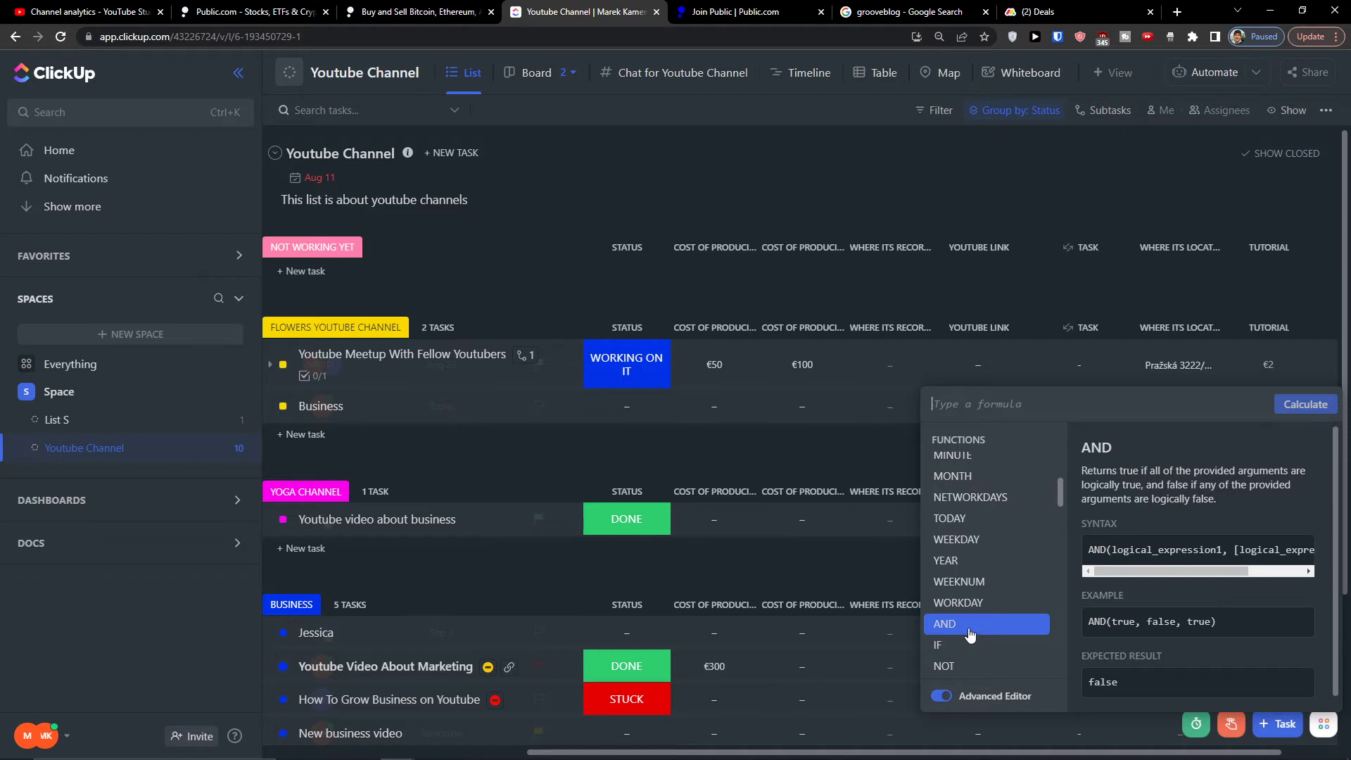
{"action": "scroll", "coordinate": [969, 636], "scroll_direction": "down", "scroll_amount": 3}
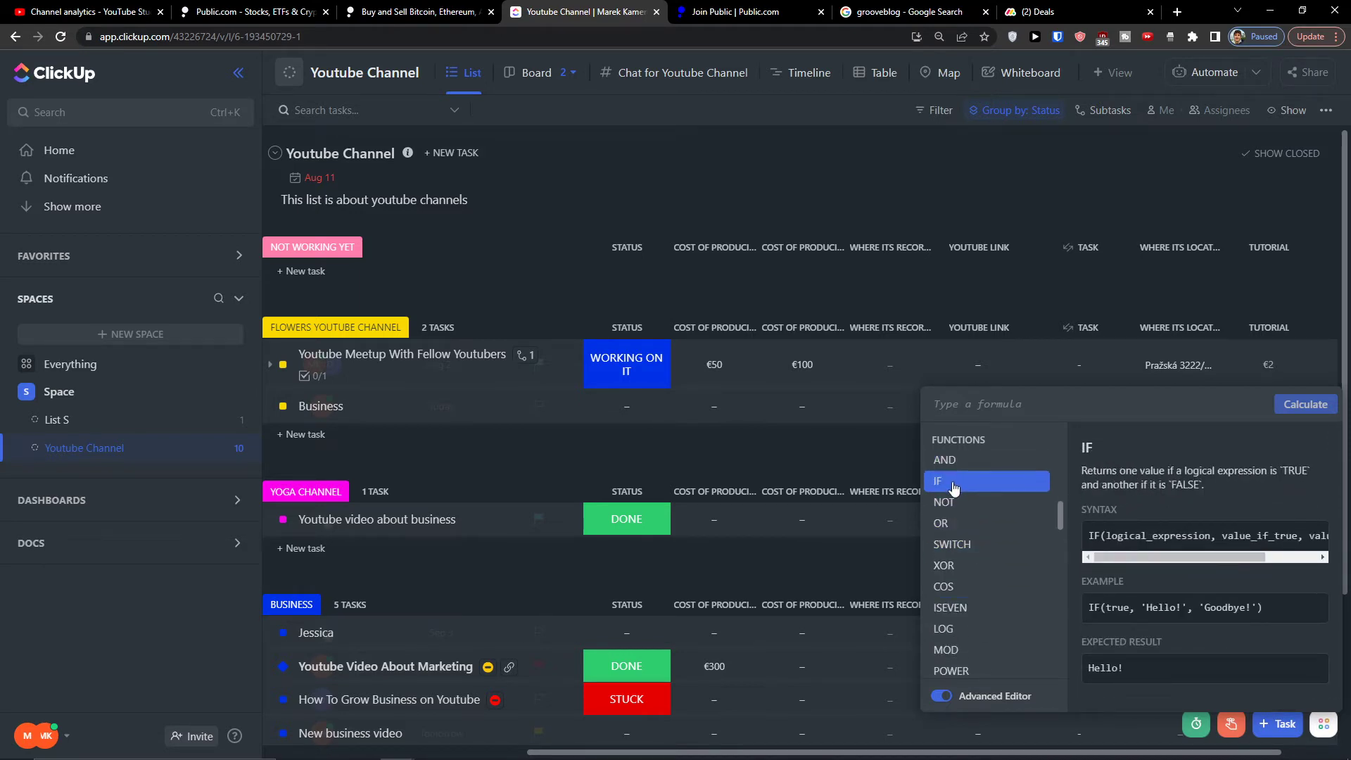
{"action": "scroll", "coordinate": [958, 548], "scroll_direction": "down", "scroll_amount": 2}
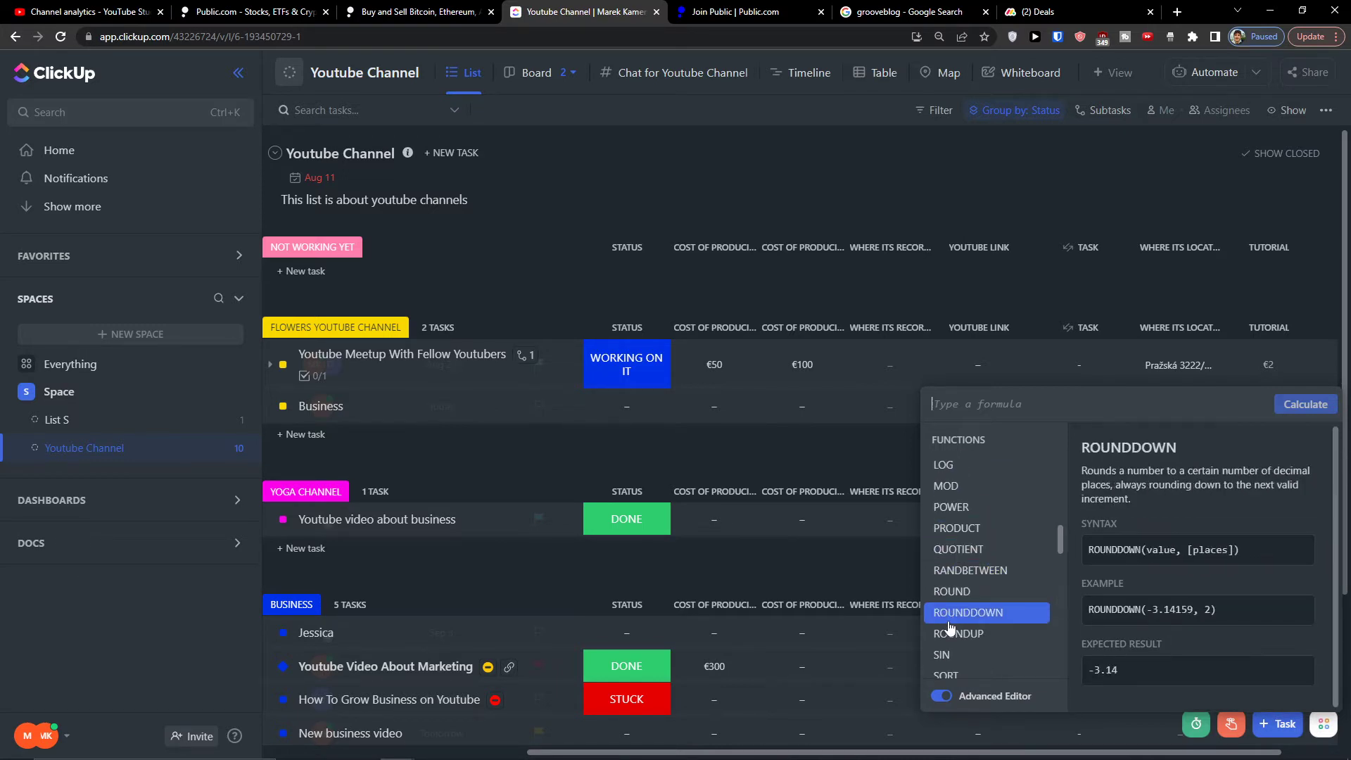
{"action": "scroll", "coordinate": [948, 622], "scroll_direction": "down", "scroll_amount": 3}
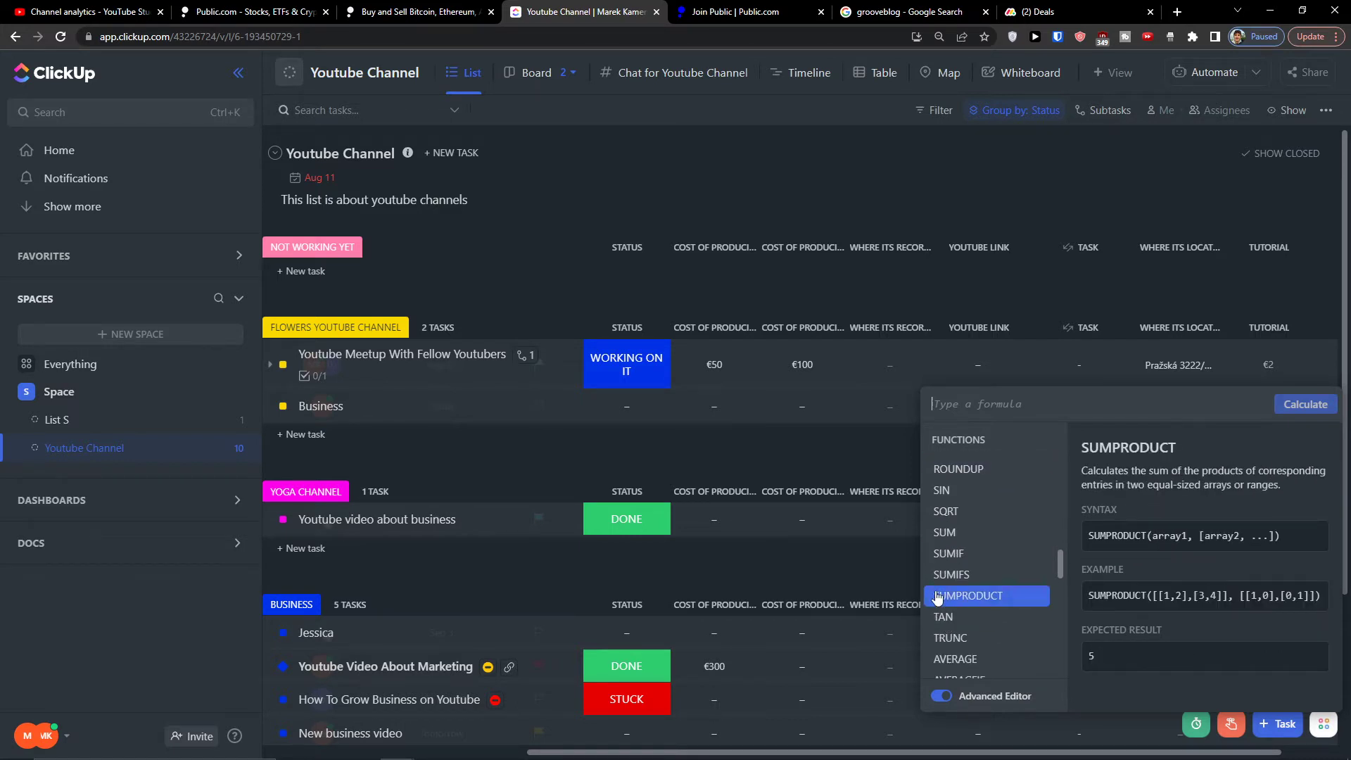
{"action": "scroll", "coordinate": [937, 597], "scroll_direction": "up", "scroll_amount": 3}
{"action": "scroll", "coordinate": [937, 596], "scroll_direction": "down", "scroll_amount": 3}
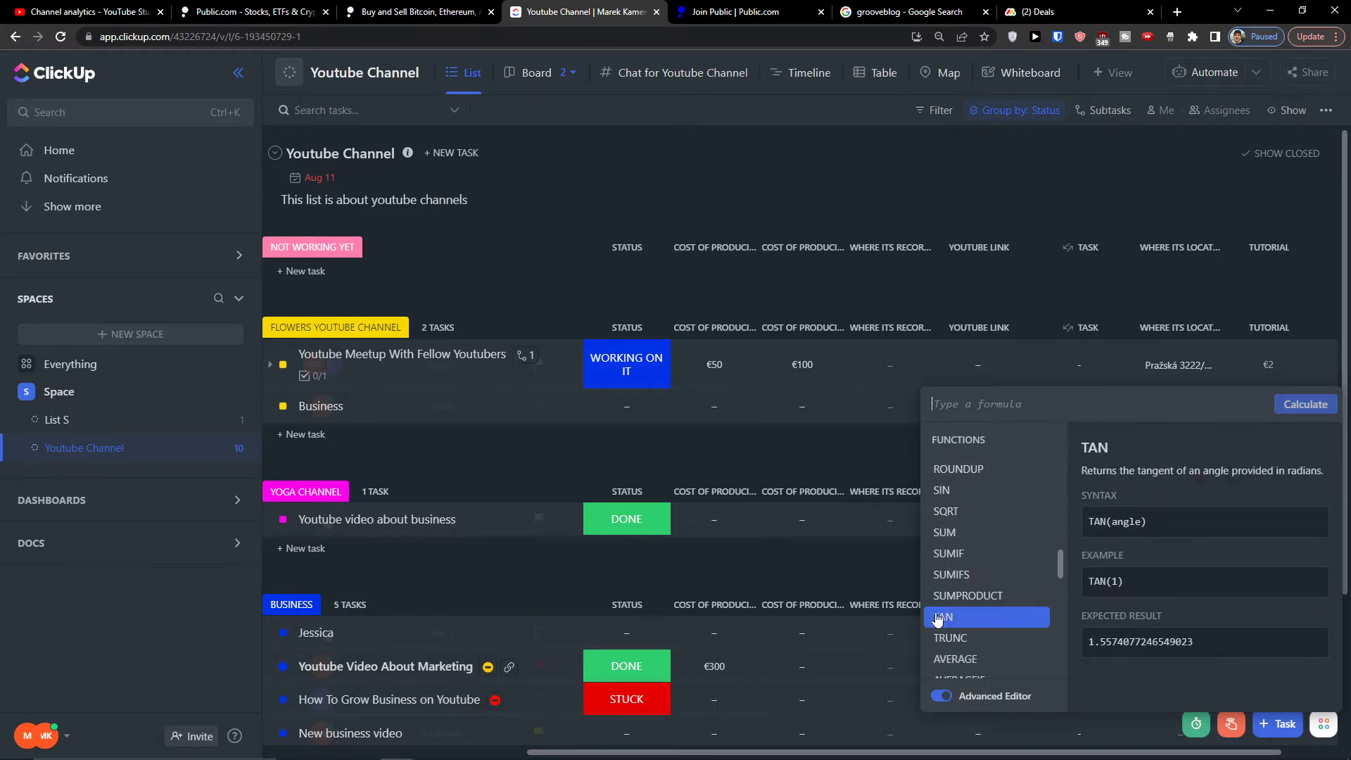
{"action": "scroll", "coordinate": [933, 635], "scroll_direction": "down", "scroll_amount": 2}
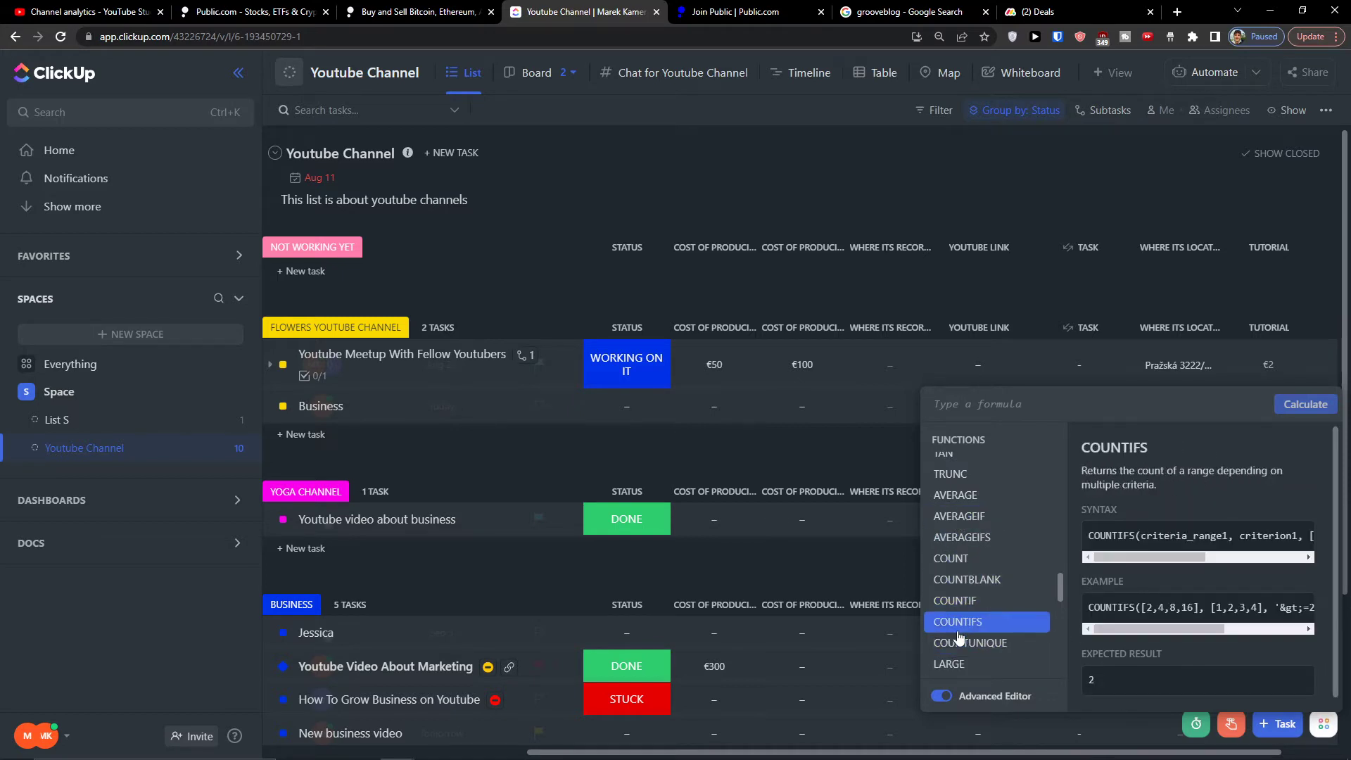
{"action": "scroll", "coordinate": [958, 635], "scroll_direction": "down", "scroll_amount": 2}
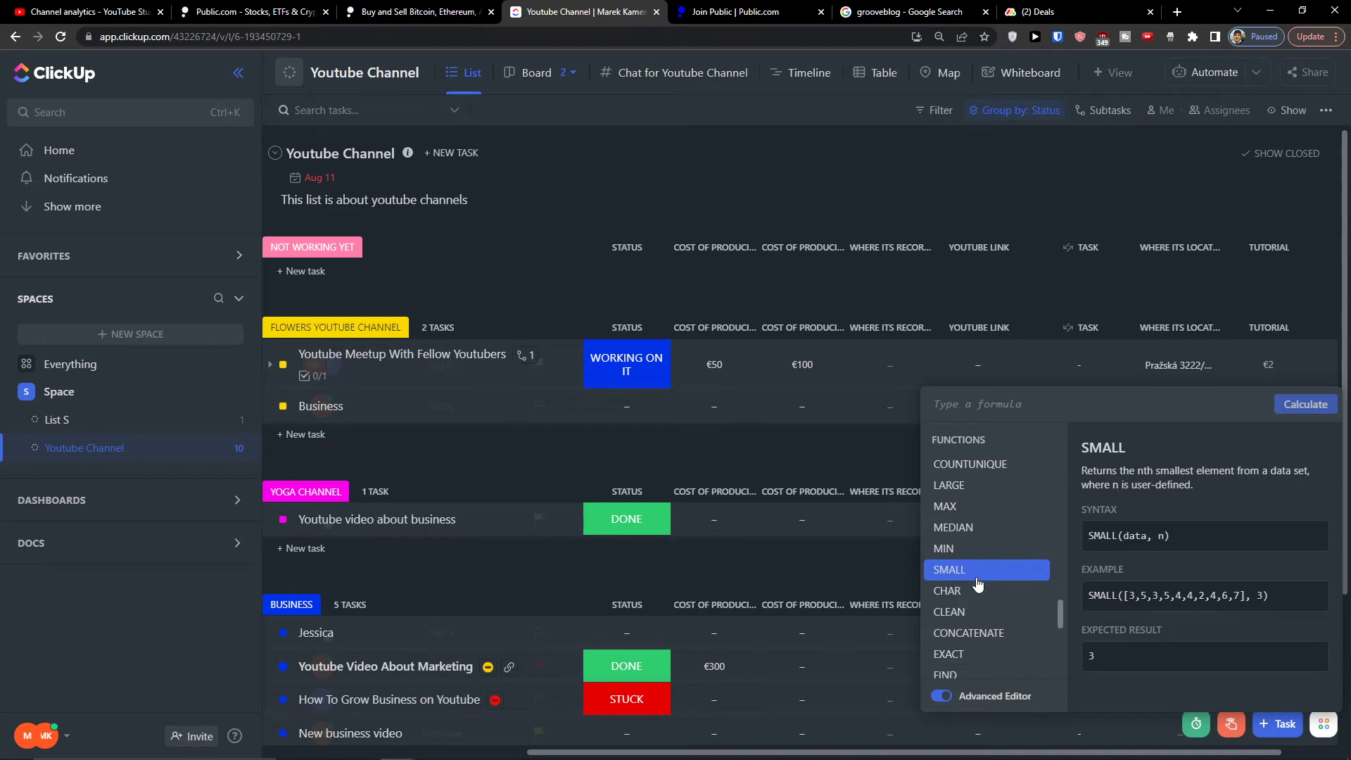
{"action": "scroll", "coordinate": [974, 581], "scroll_direction": "down", "scroll_amount": 3}
{"action": "scroll", "coordinate": [975, 585], "scroll_direction": "up", "scroll_amount": 3}
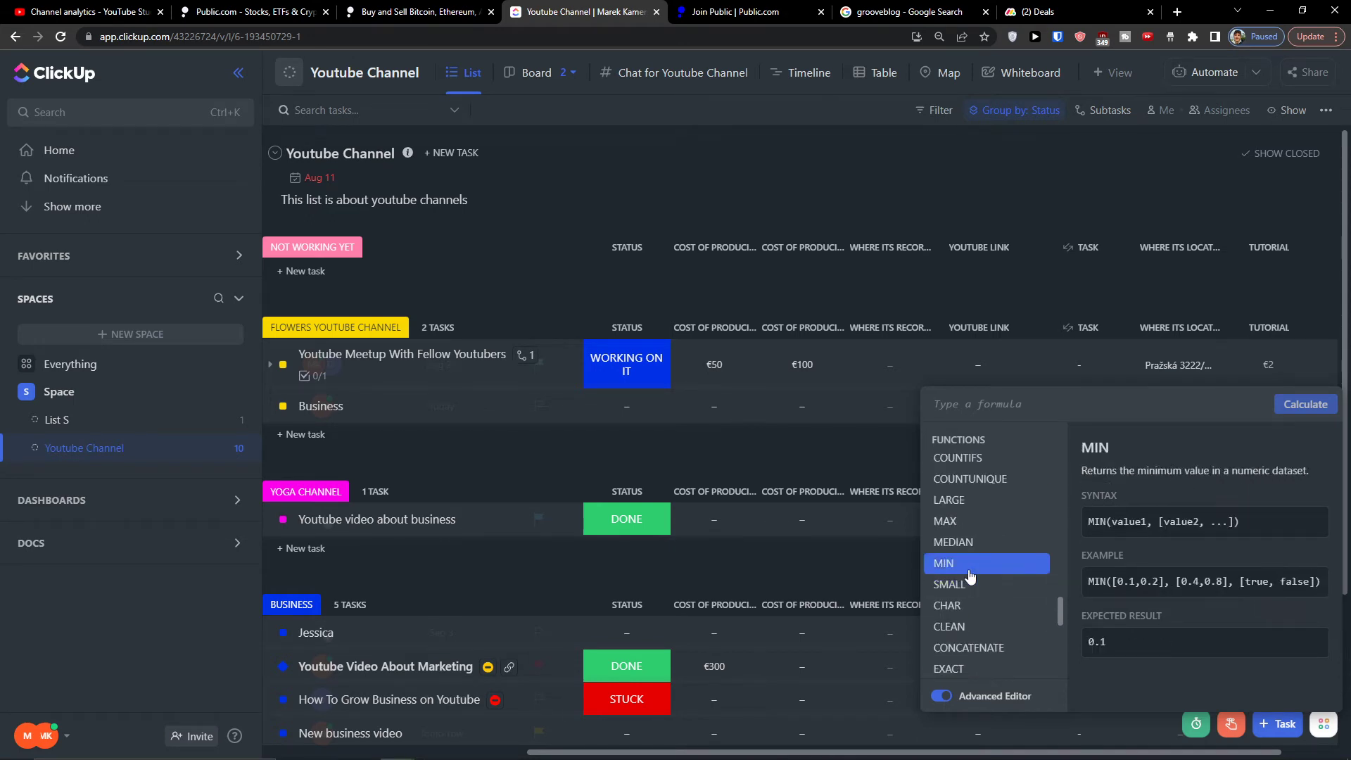
{"action": "scroll", "coordinate": [970, 552], "scroll_direction": "down", "scroll_amount": 4}
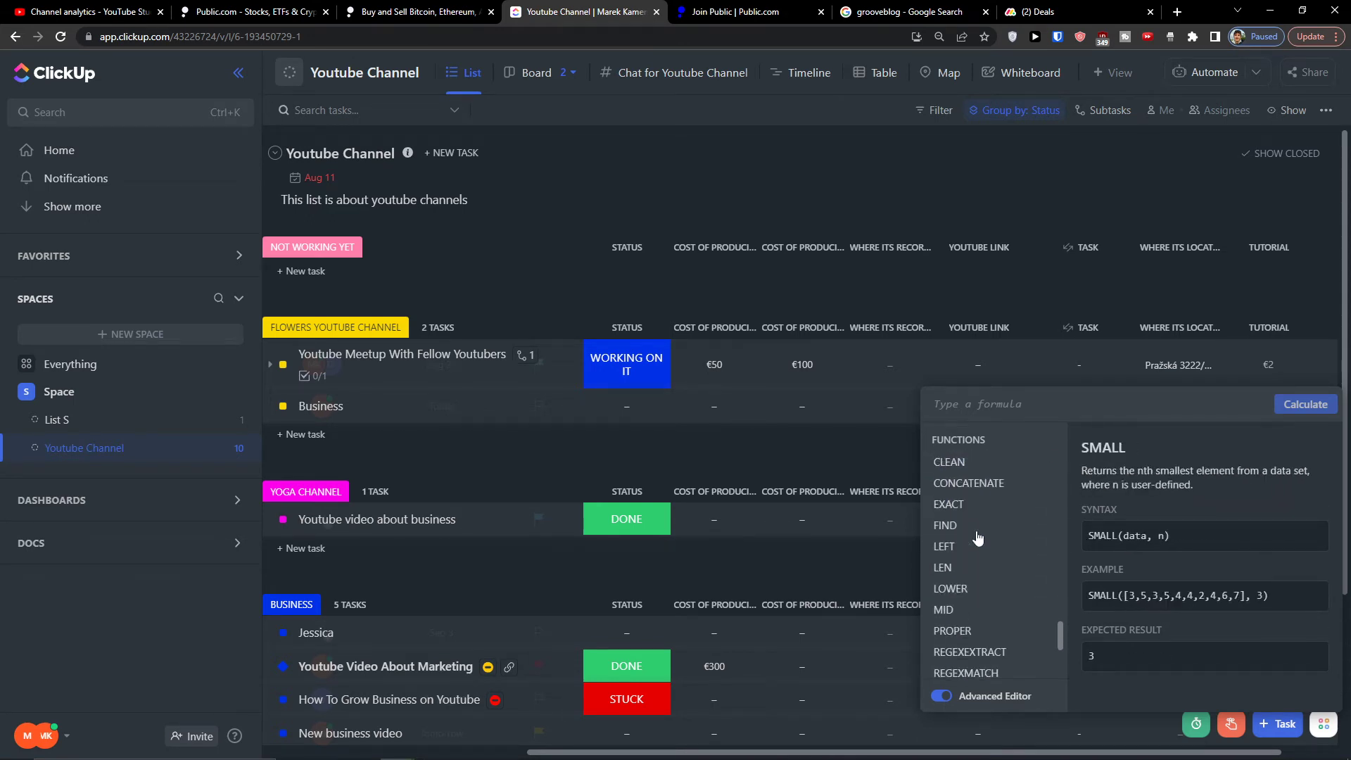
{"action": "scroll", "coordinate": [973, 545], "scroll_direction": "up", "scroll_amount": 10}
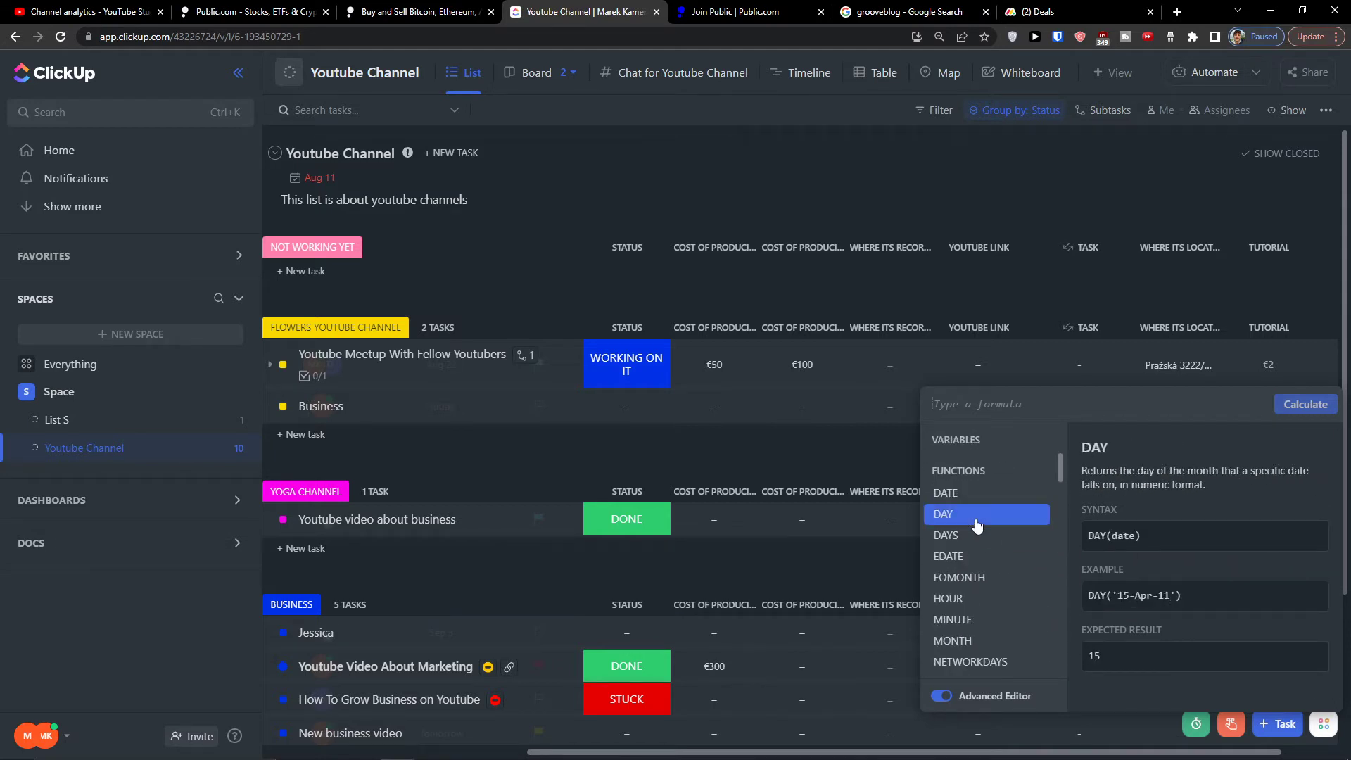
{"action": "type", "text": "su"}
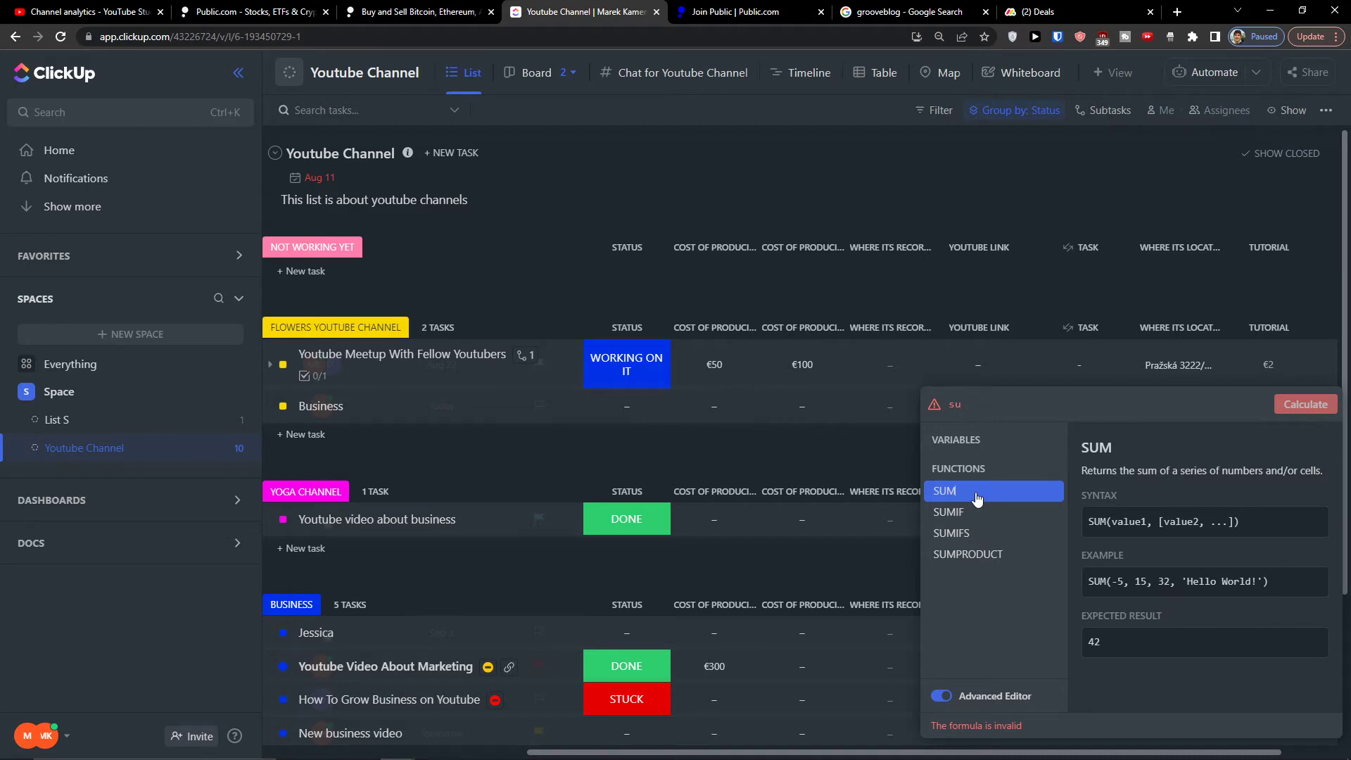
Try a SUM of both cost fields, then replace it with field("Cost of producing video 1").
{"action": "left_click", "coordinate": [976, 497]}
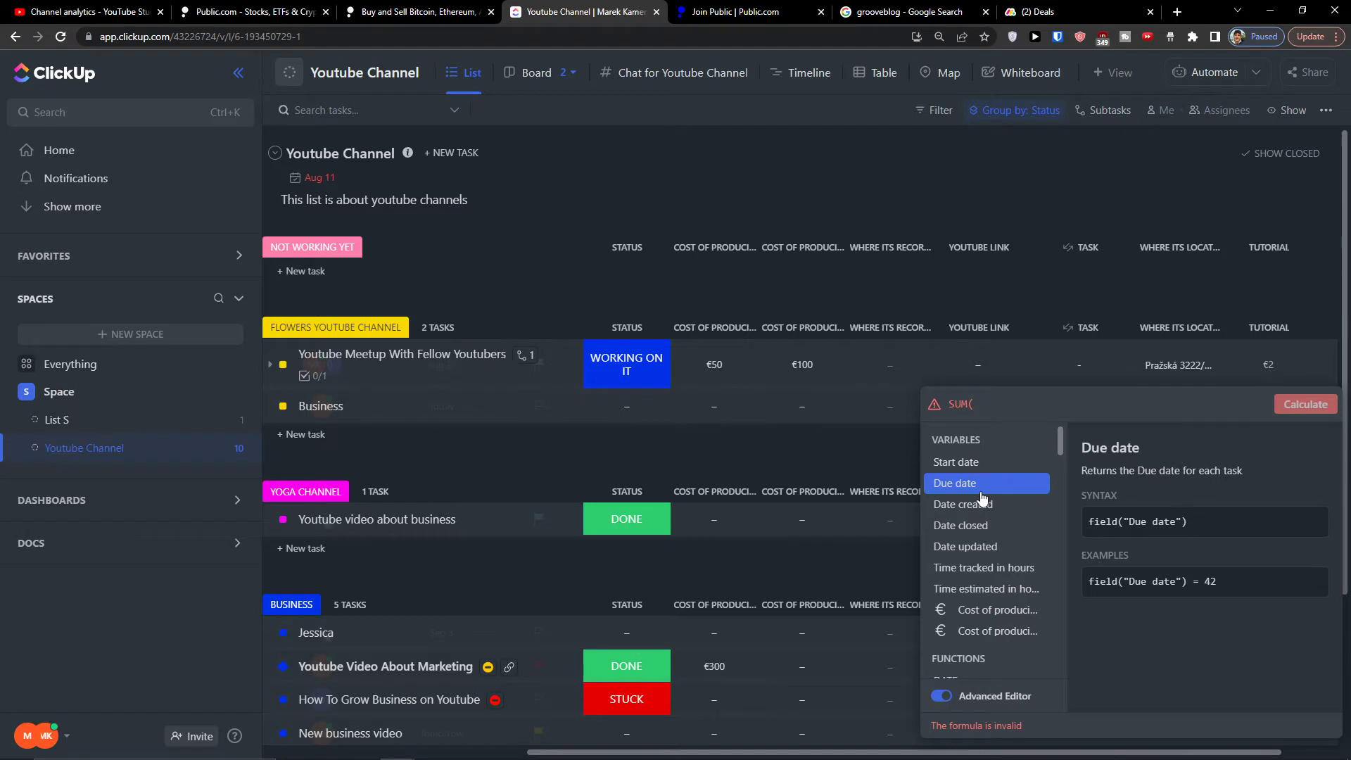
{"action": "left_click", "coordinate": [960, 609]}
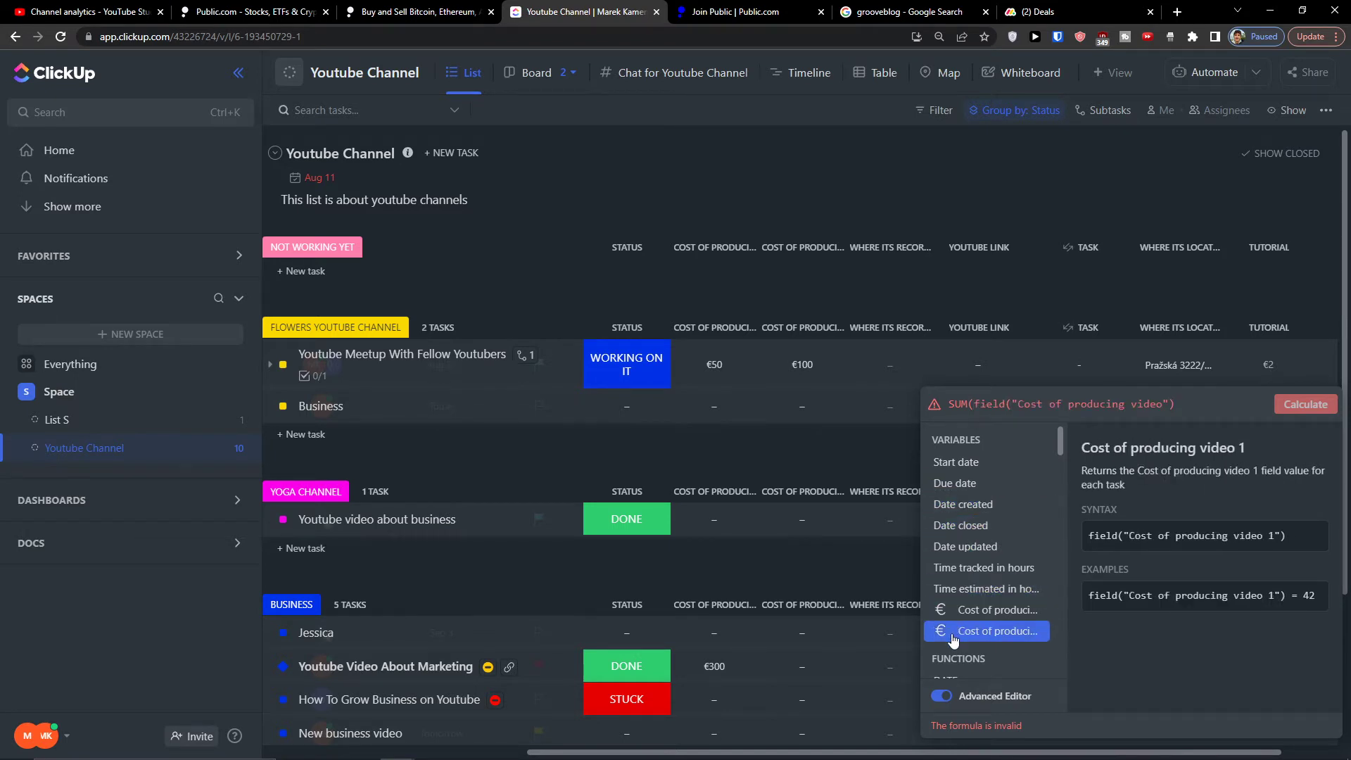
{"action": "left_click", "coordinate": [954, 633]}
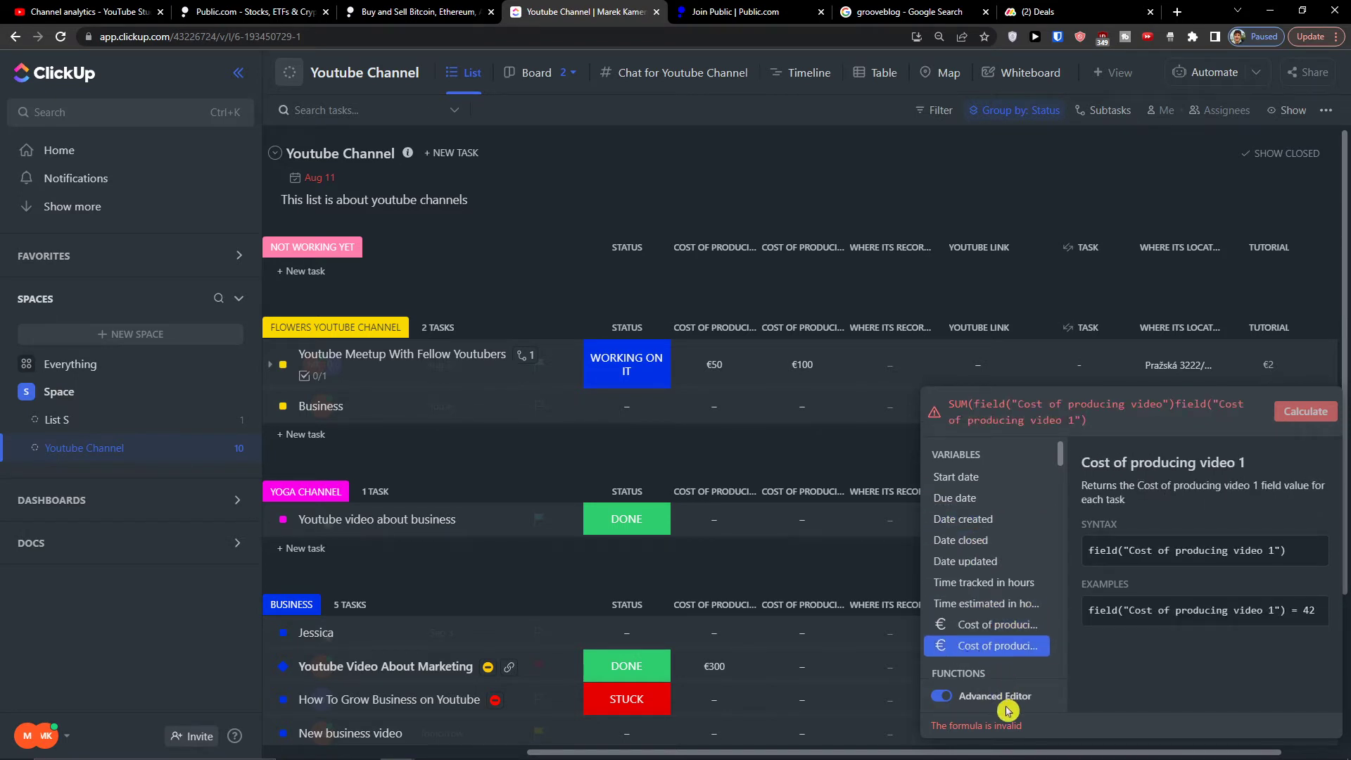
{"action": "left_click_drag", "start_coordinate": [1098, 420], "coordinate": [927, 407]}
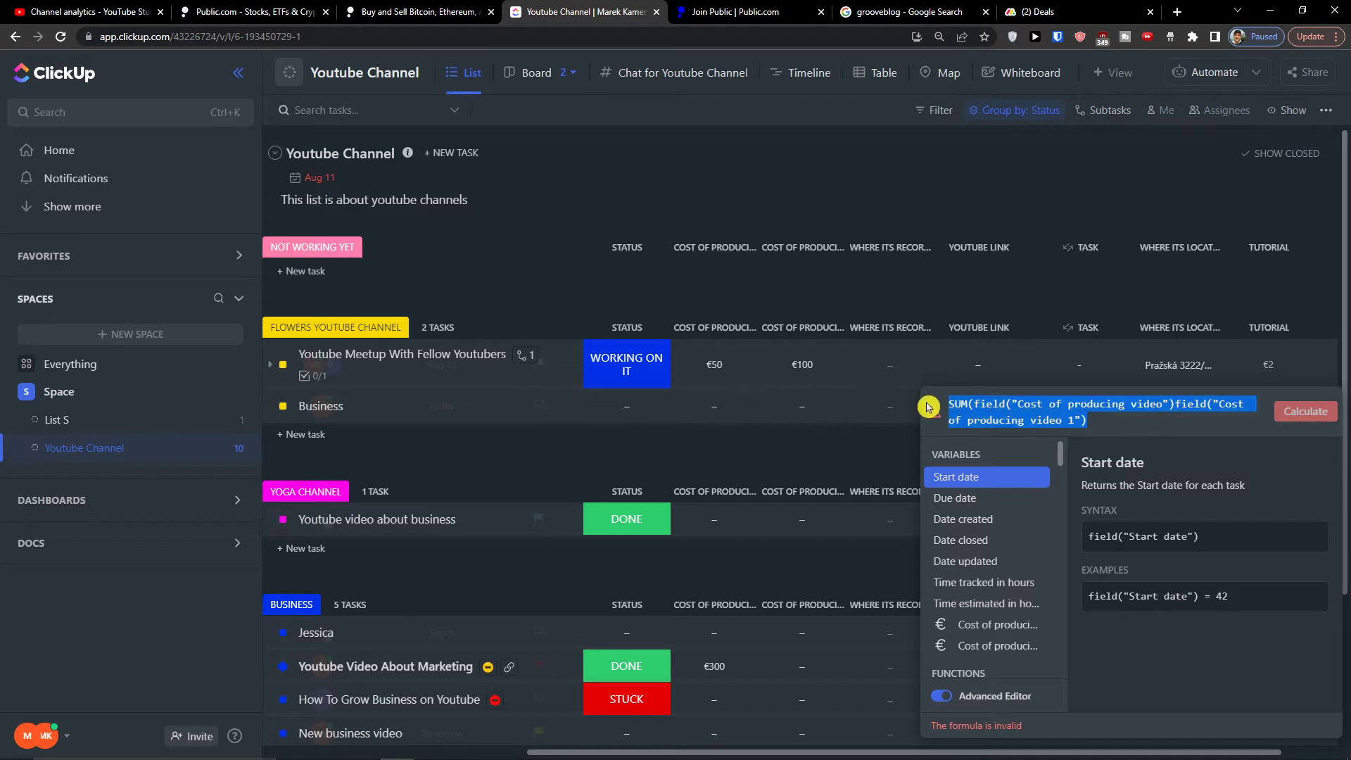
{"action": "type", "text": "field(\"Cost of producing video 1\")"}
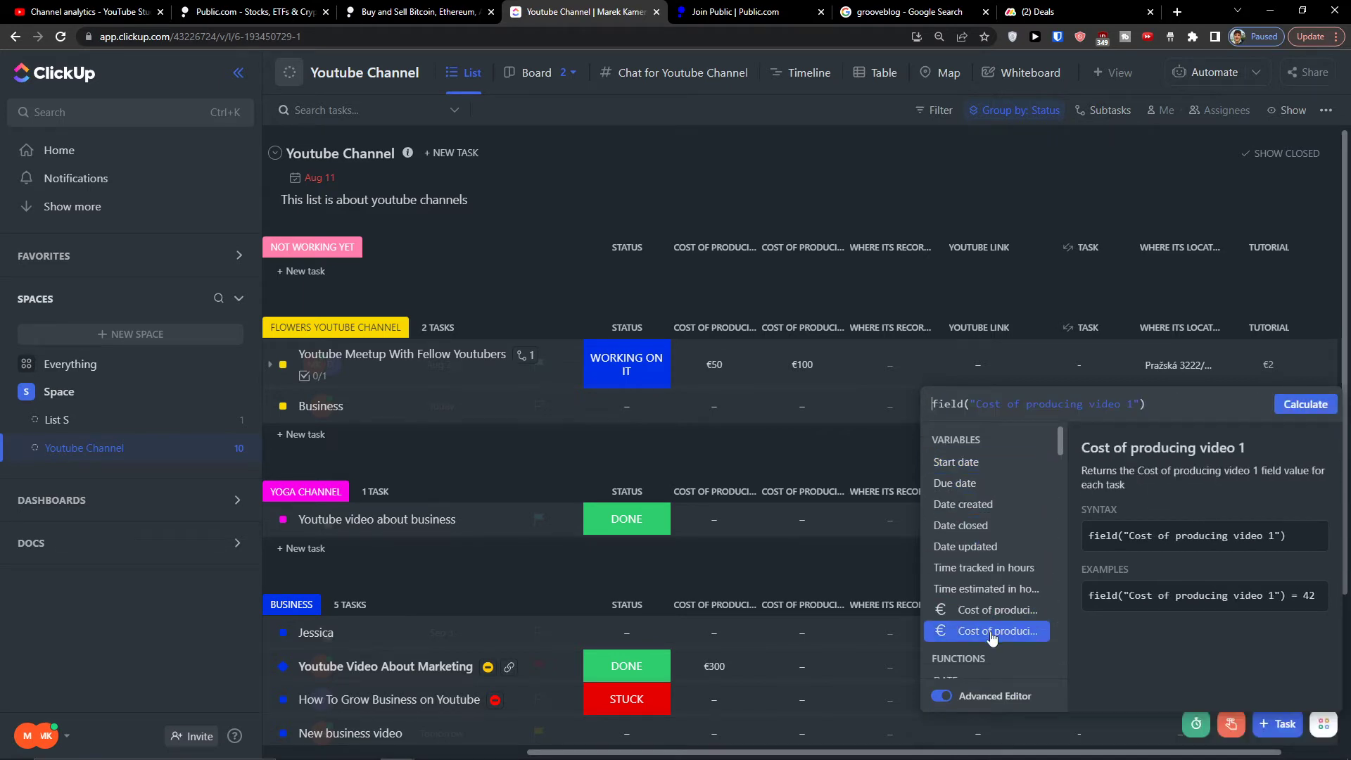
Change the Tutorial operator from ÷ to + and reopen the formula in the Advanced Editor.
{"action": "left_click", "coordinate": [1129, 321]}
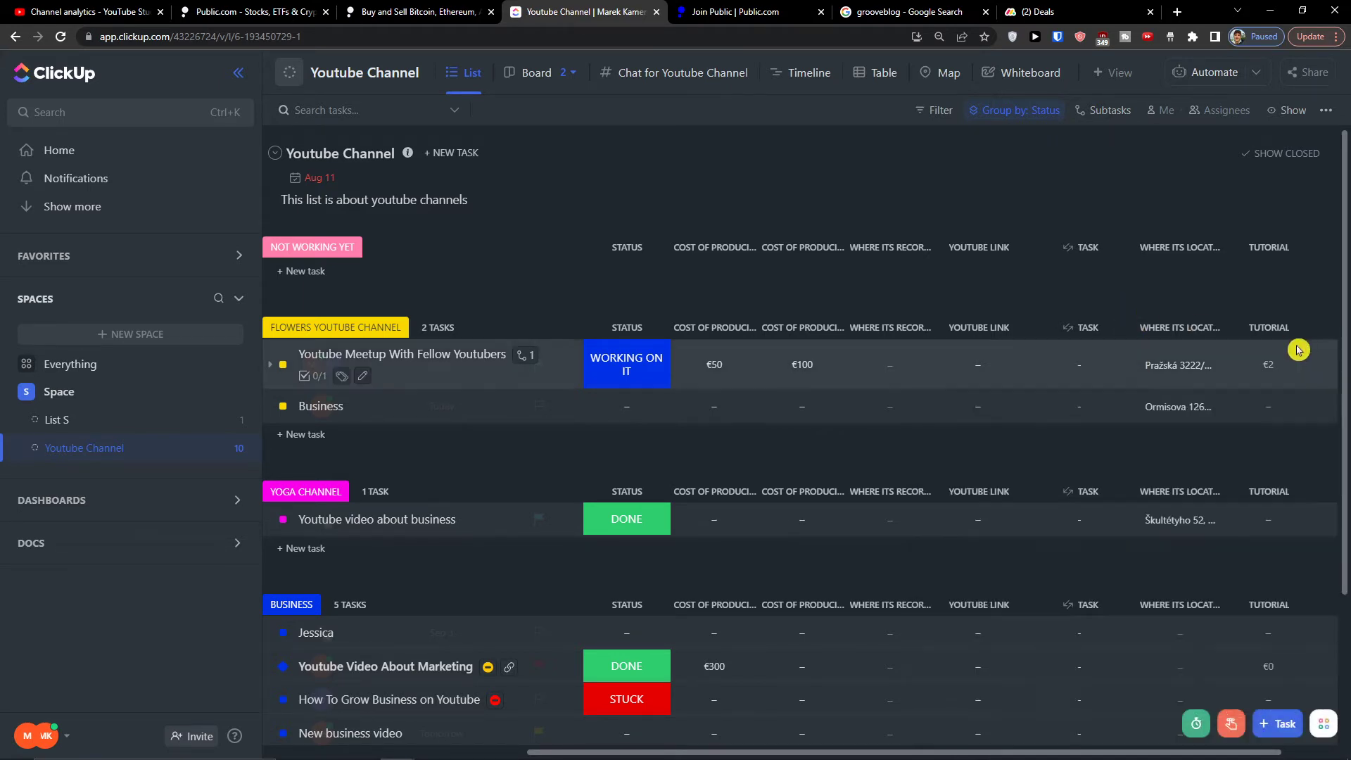
{"action": "left_click", "coordinate": [1261, 372]}
{"action": "left_click", "coordinate": [1171, 417]}
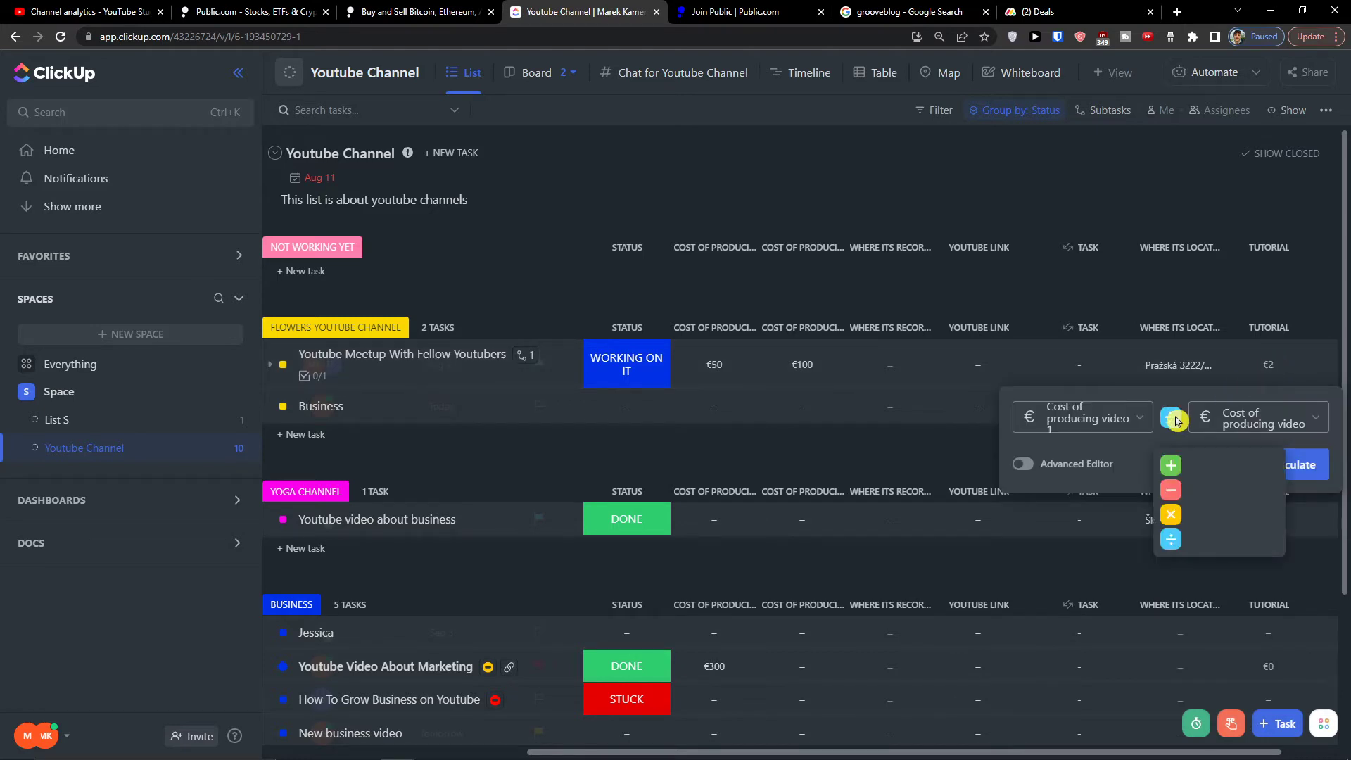
{"action": "left_click", "coordinate": [1171, 468]}
{"action": "left_click", "coordinate": [1023, 464]}
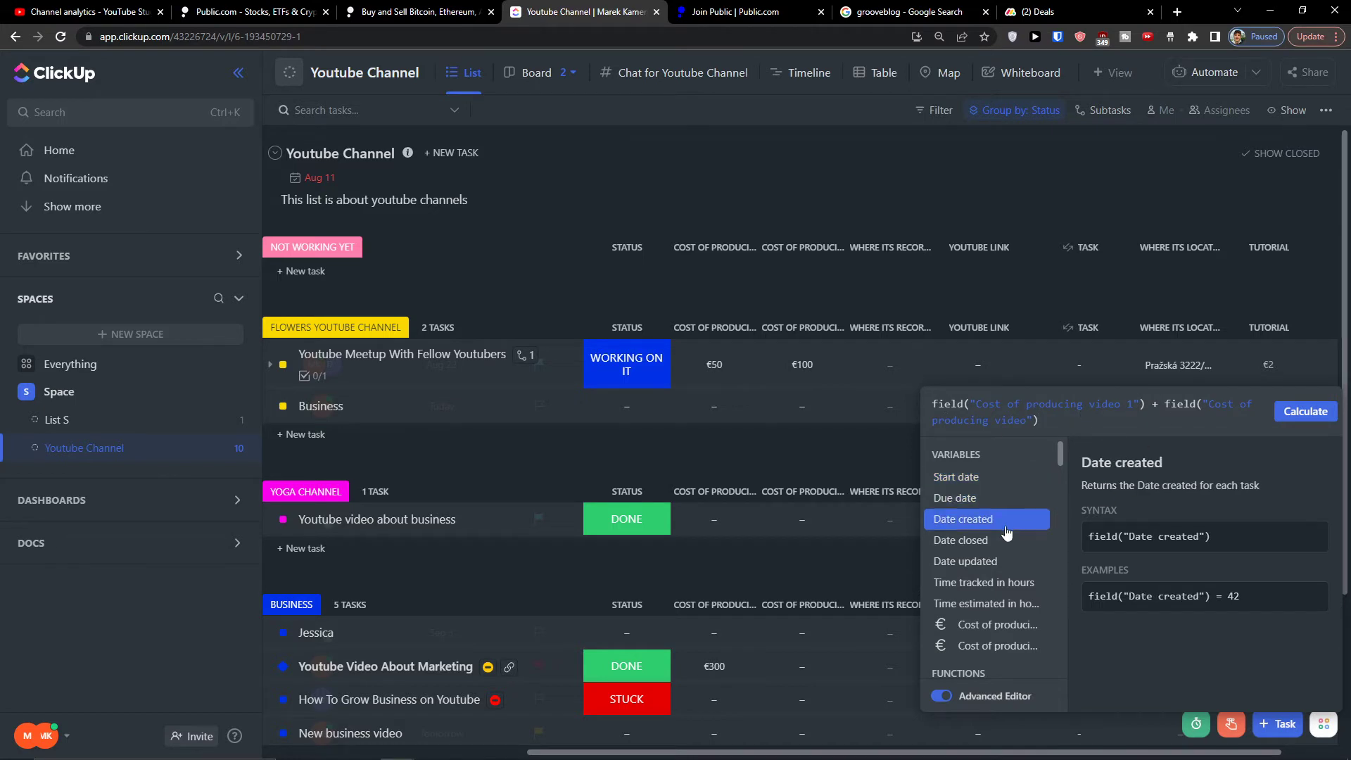
{"action": "scroll", "coordinate": [984, 594], "scroll_direction": "down", "scroll_amount": 2}
{"action": "scroll", "coordinate": [984, 595], "scroll_direction": "down", "scroll_amount": 6}
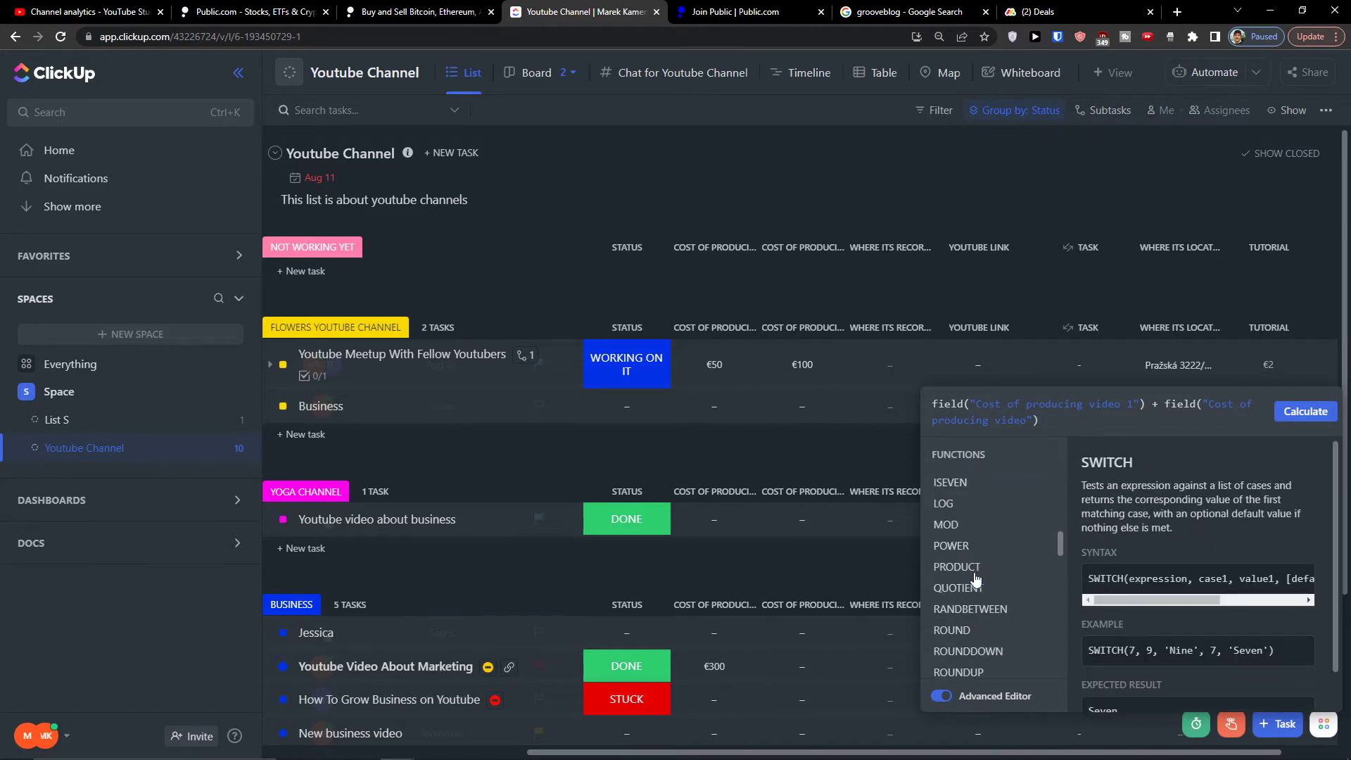
{"action": "scroll", "coordinate": [978, 591], "scroll_direction": "down", "scroll_amount": 2}
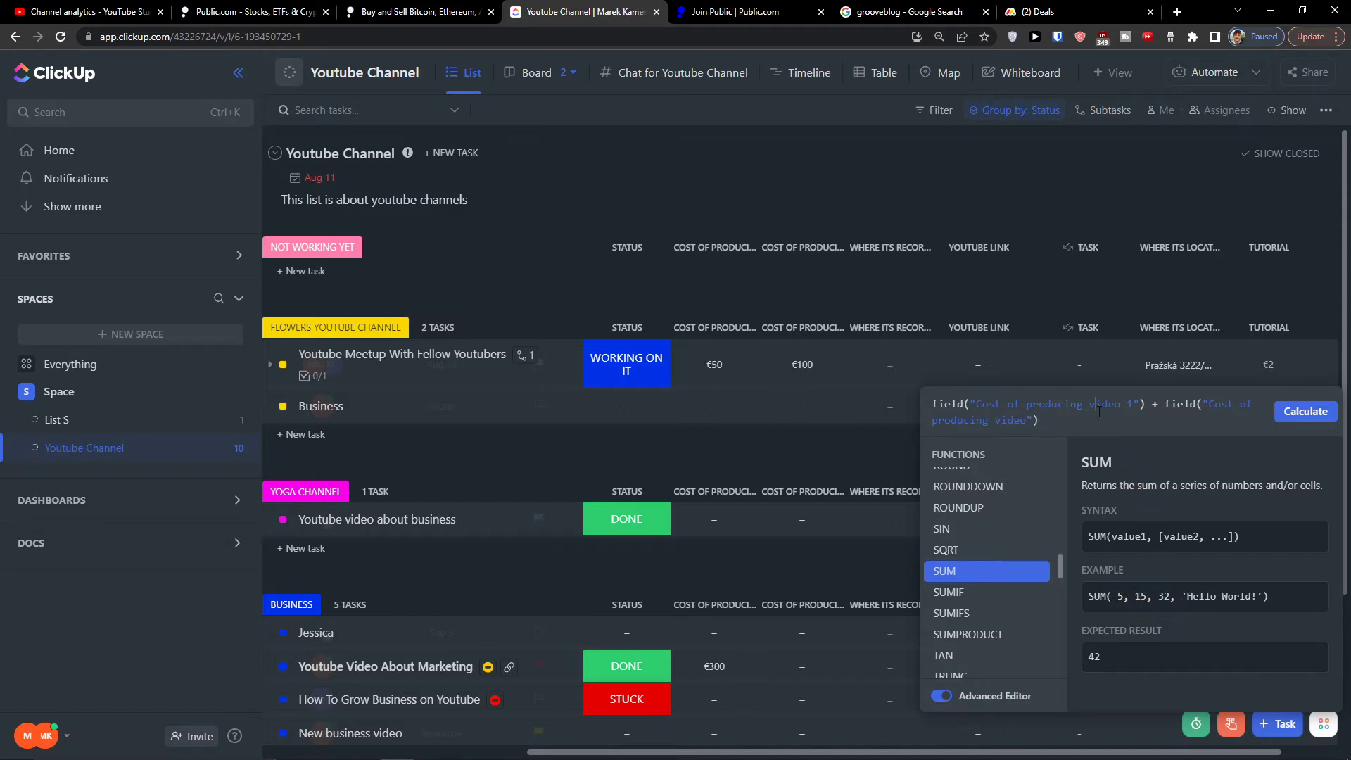
{"action": "left_click_drag", "start_coordinate": [1099, 412], "coordinate": [887, 376]}
Clear the formula and build SUM(Cost of producing video, Cost of producing video 1).
{"action": "left_click", "coordinate": [1047, 427]}
{"action": "key", "text": "ctrl+a"}
{"action": "key", "text": "BackSpace"}
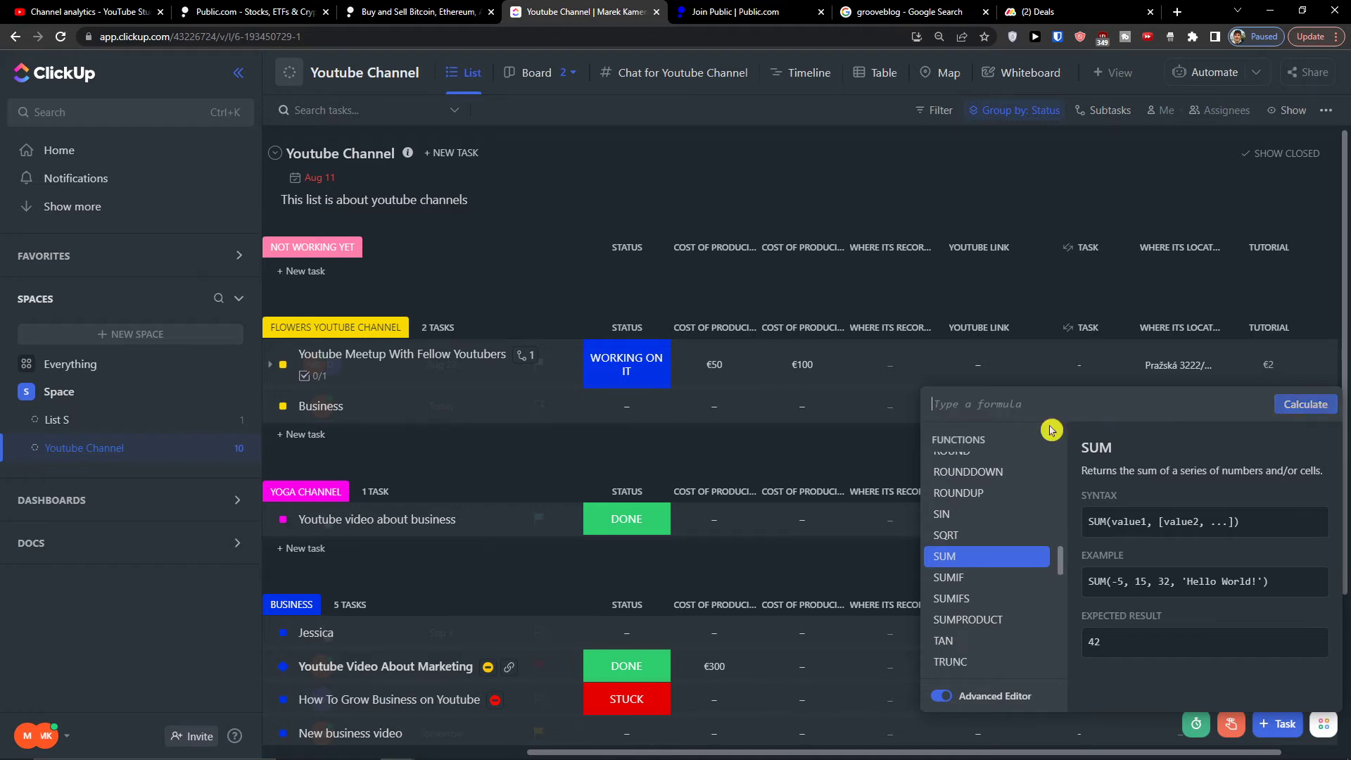
{"action": "left_click", "coordinate": [986, 556]}
{"action": "scroll", "coordinate": [987, 556], "scroll_direction": "up", "scroll_amount": 10}
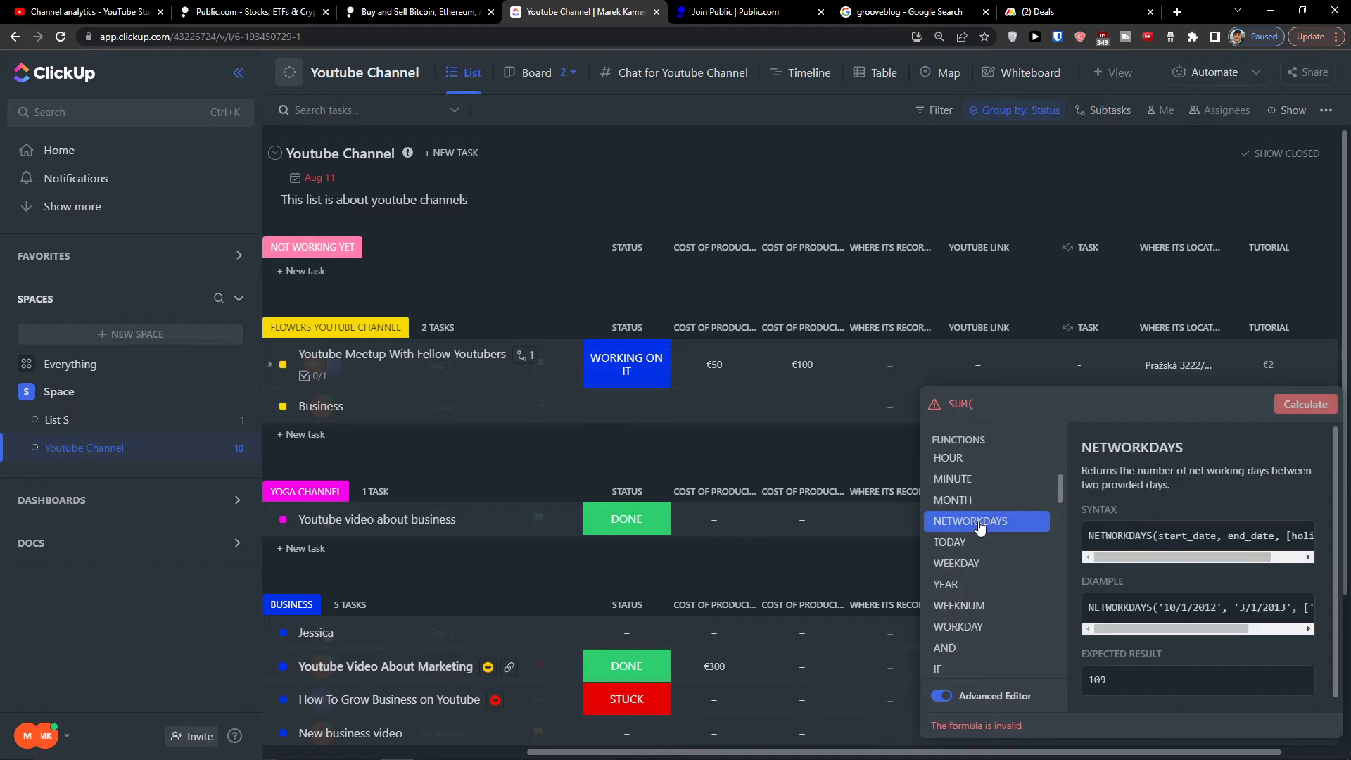
{"action": "scroll", "coordinate": [982, 529], "scroll_direction": "up", "scroll_amount": 3}
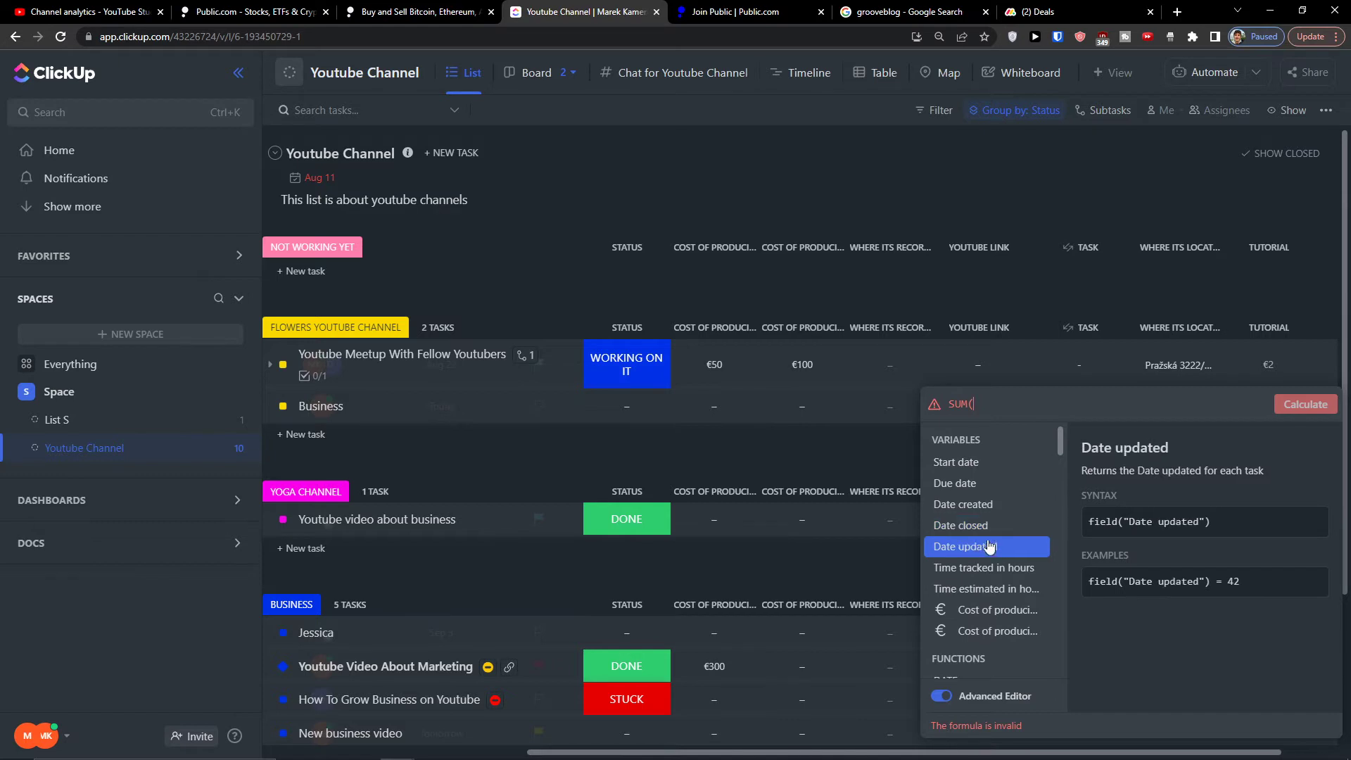
{"action": "left_click", "coordinate": [985, 609]}
{"action": "type", "text": ","}
{"action": "left_click", "coordinate": [980, 630]}
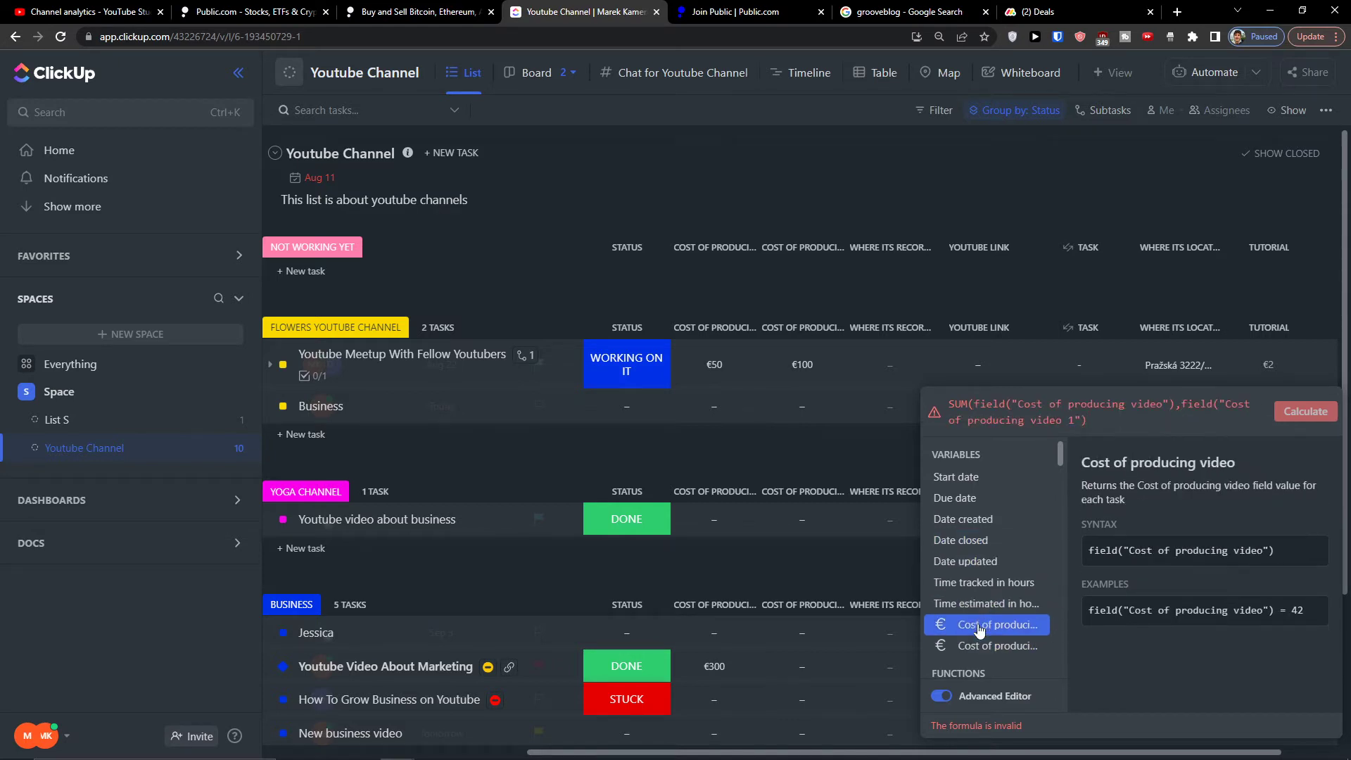
{"action": "key", "text": "BackSpace"}
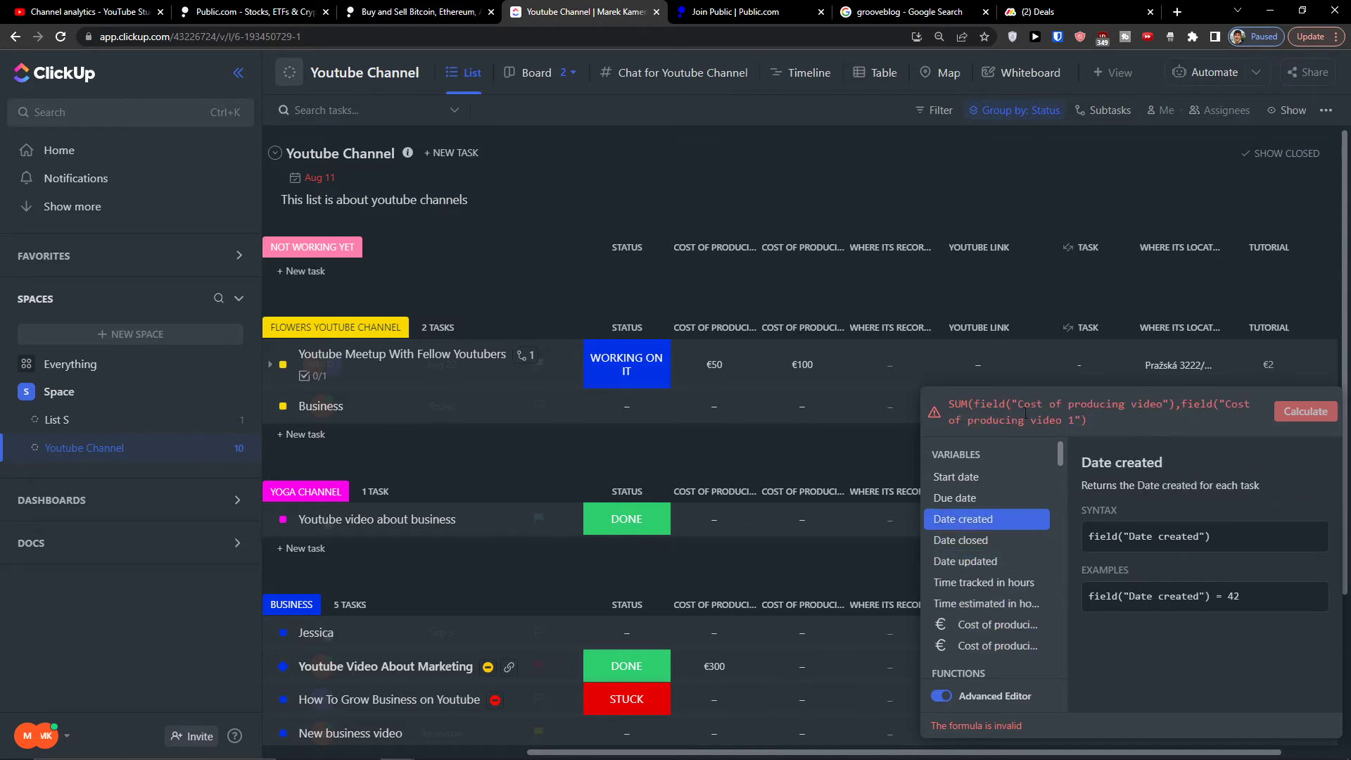
Rewrite it as a plus of the two cost fields, then delete the invalid formula.
{"action": "left_click_drag", "start_coordinate": [1011, 404], "coordinate": [947, 397]}
{"action": "type", "text": "field(\"Cost of producing video 1\")"}
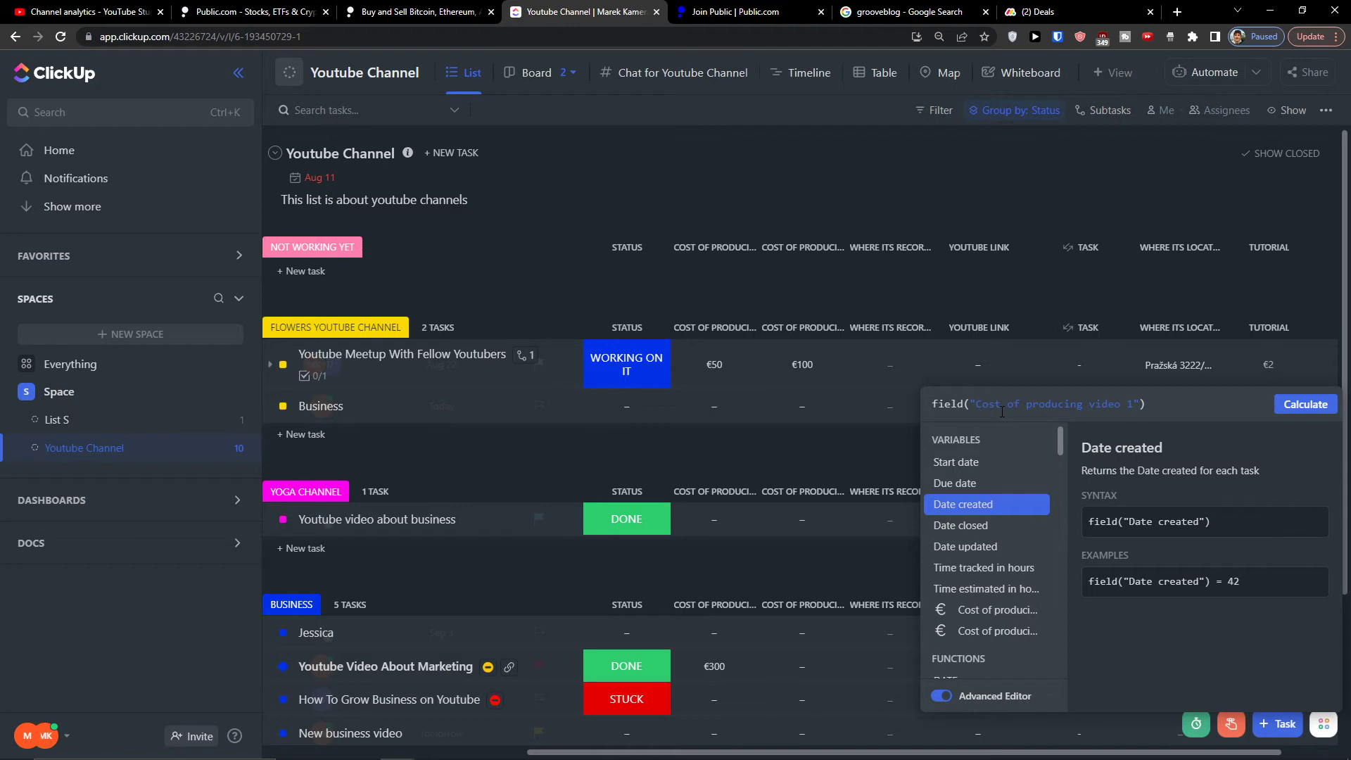
{"action": "left_click", "coordinate": [1019, 614]}
{"action": "left_click_drag", "start_coordinate": [1119, 424], "coordinate": [1150, 404]}
{"action": "key", "text": "ctrl+z"}
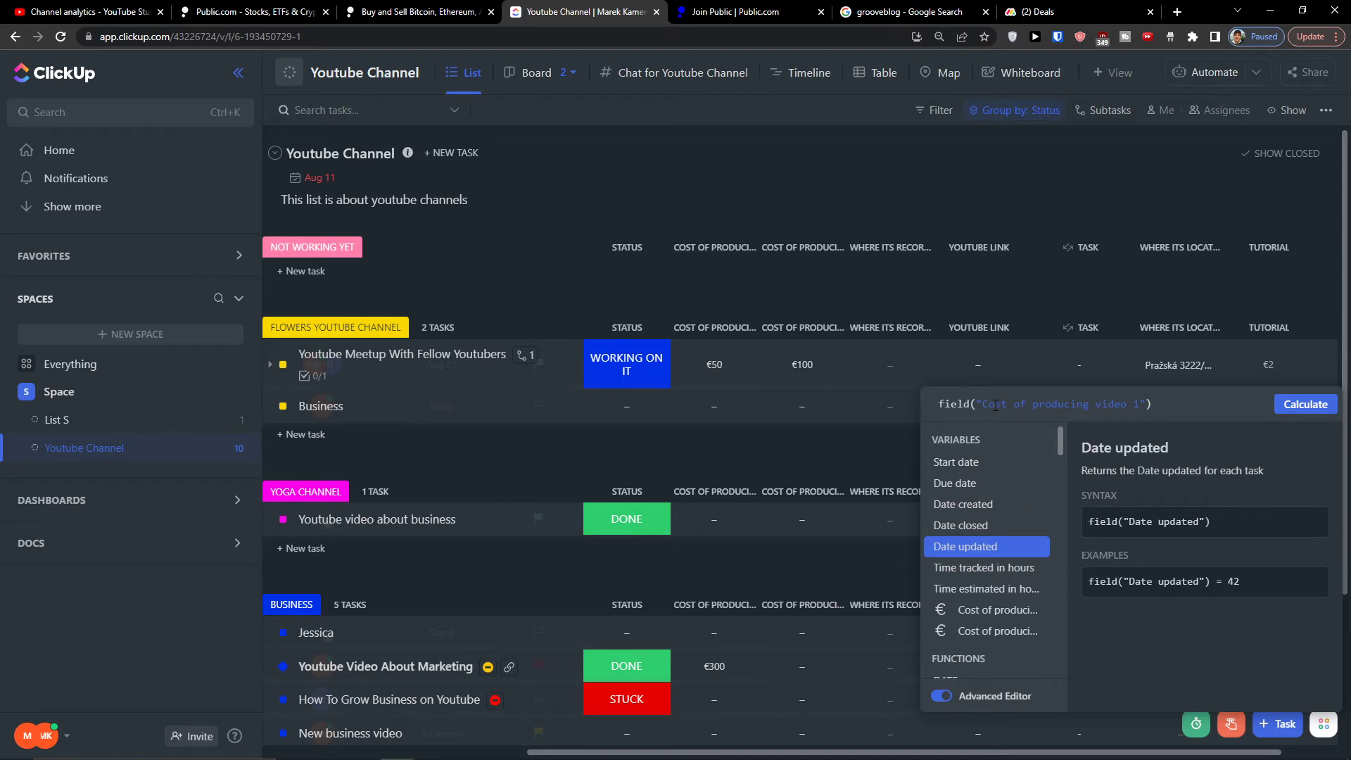
{"action": "key", "text": "Delete"}
{"action": "type", "text": "+"}
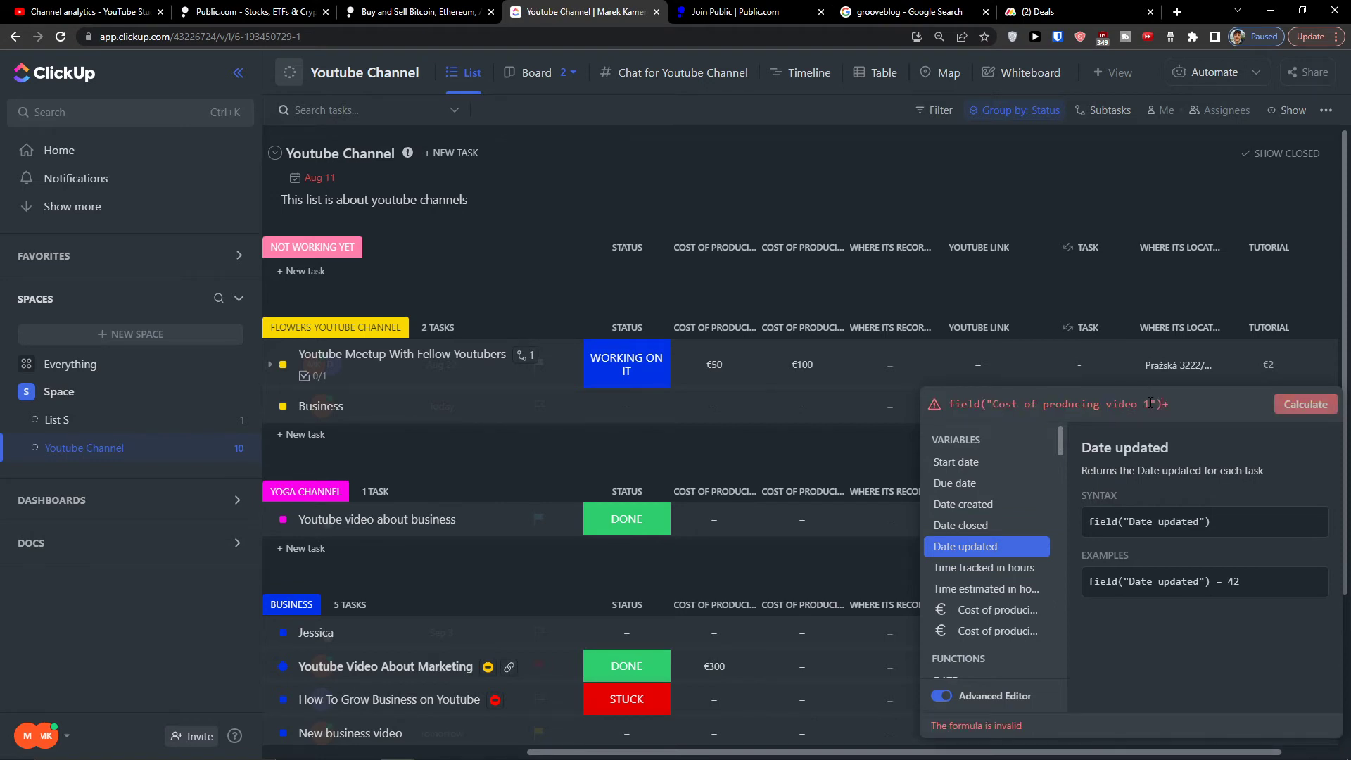
{"action": "left_click", "coordinate": [988, 633]}
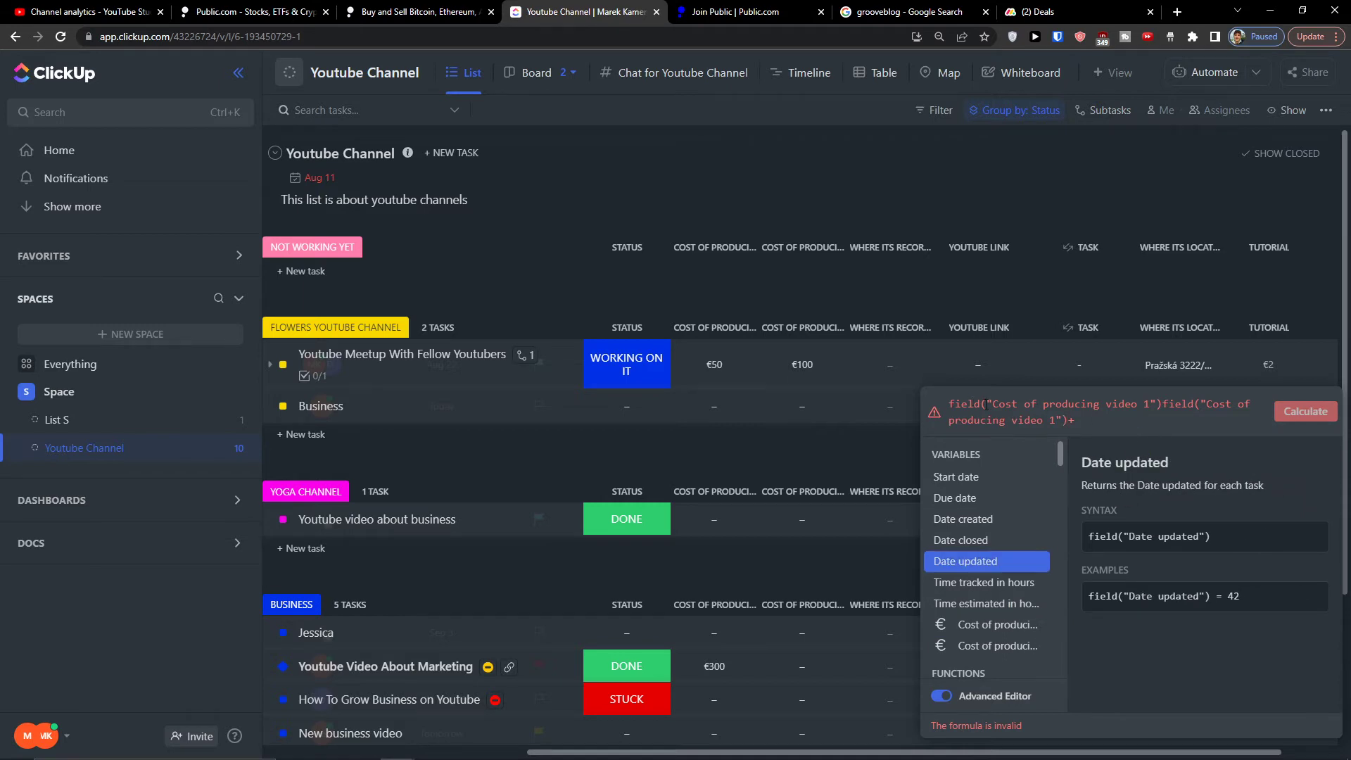
{"action": "left_click_drag", "start_coordinate": [1079, 415], "coordinate": [946, 404]}
{"action": "key", "text": "BackSpace"}
{"action": "scroll", "coordinate": [1024, 466], "scroll_direction": "down", "scroll_amount": 5}
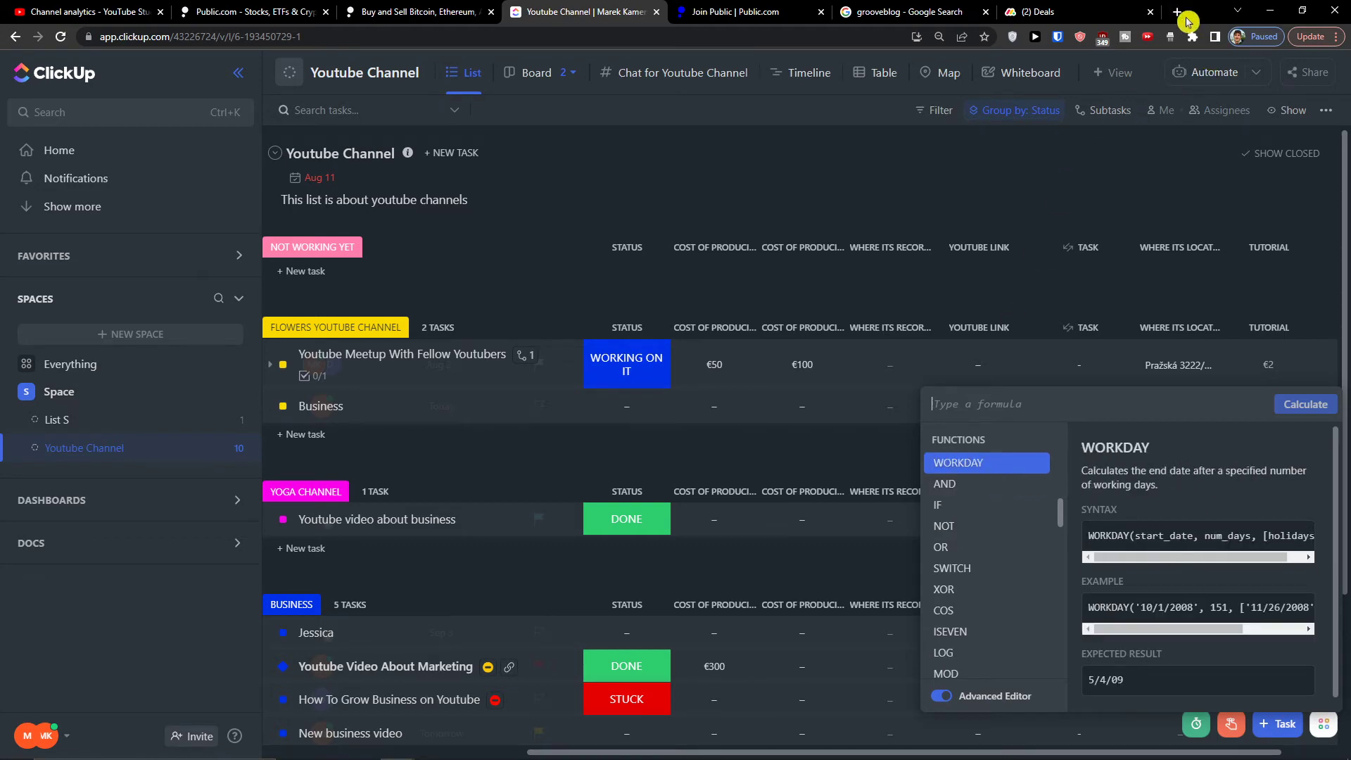
Search Google for 'formula clickup' and open the Formula Fields - ClickUp Help article.
{"action": "left_click", "coordinate": [1176, 13]}
{"action": "type", "text": "for"}
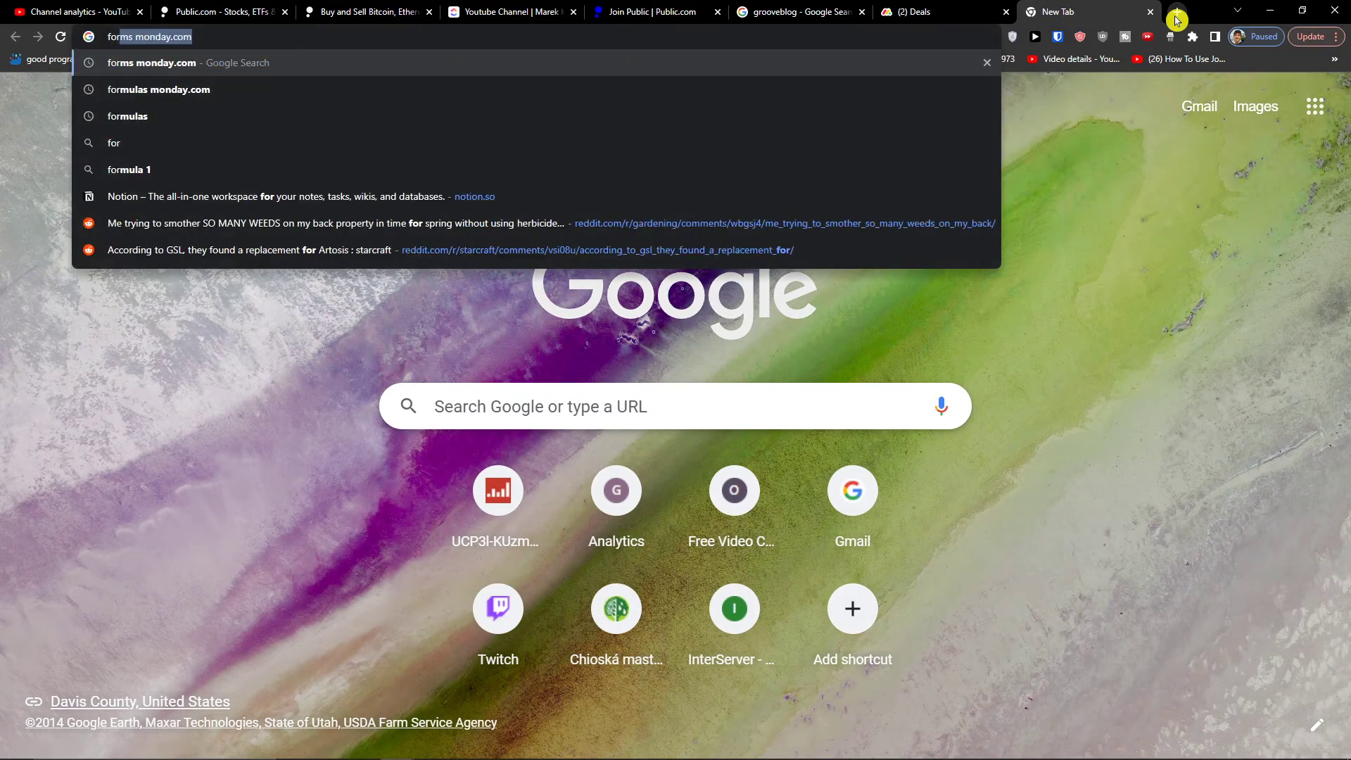
{"action": "type", "text": "mula clickup"}
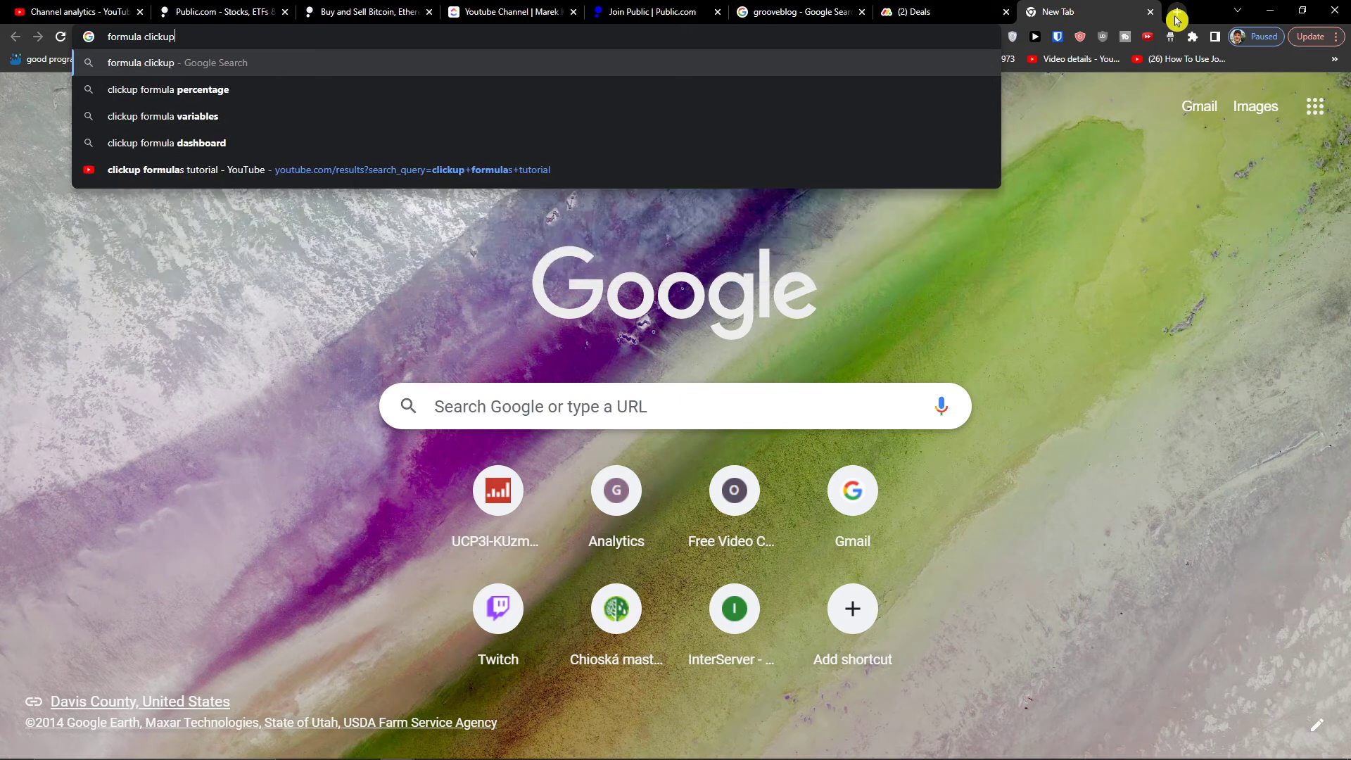
{"action": "key", "text": "Return"}
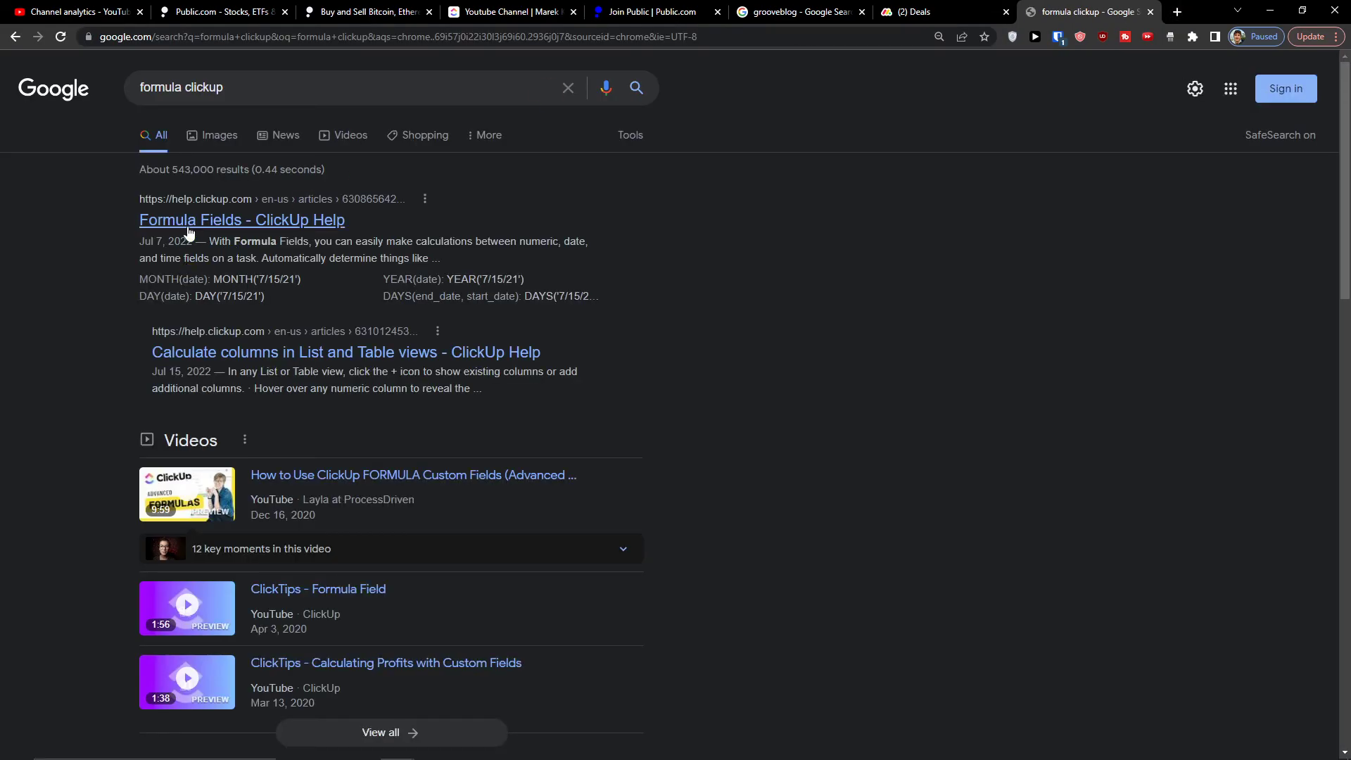
{"action": "left_click", "coordinate": [208, 220]}
Scroll the article through Supported Advanced Functions to the Date & Time Functions table.
{"action": "scroll", "coordinate": [486, 355], "scroll_direction": "down", "scroll_amount": 6}
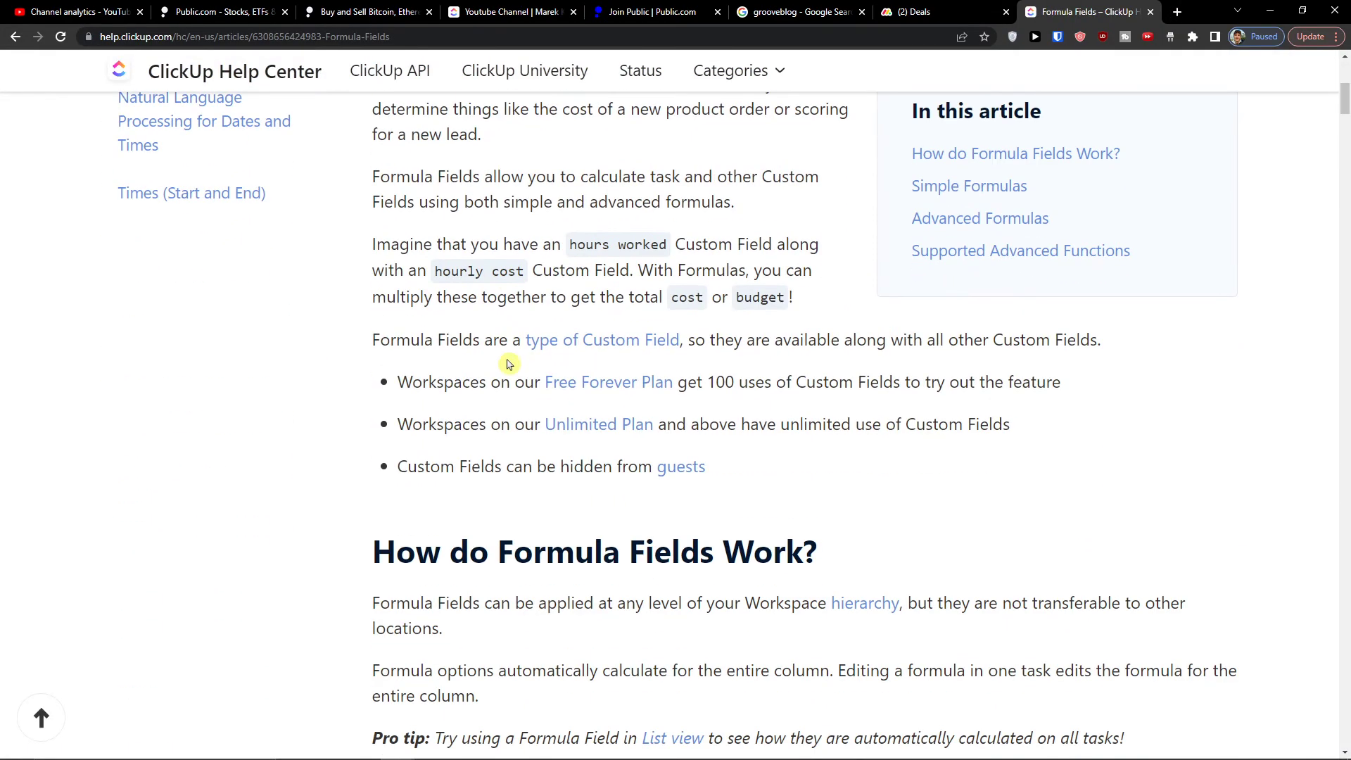
{"action": "scroll", "coordinate": [299, 403], "scroll_direction": "down", "scroll_amount": 5}
{"action": "scroll", "coordinate": [301, 404], "scroll_direction": "down", "scroll_amount": 10}
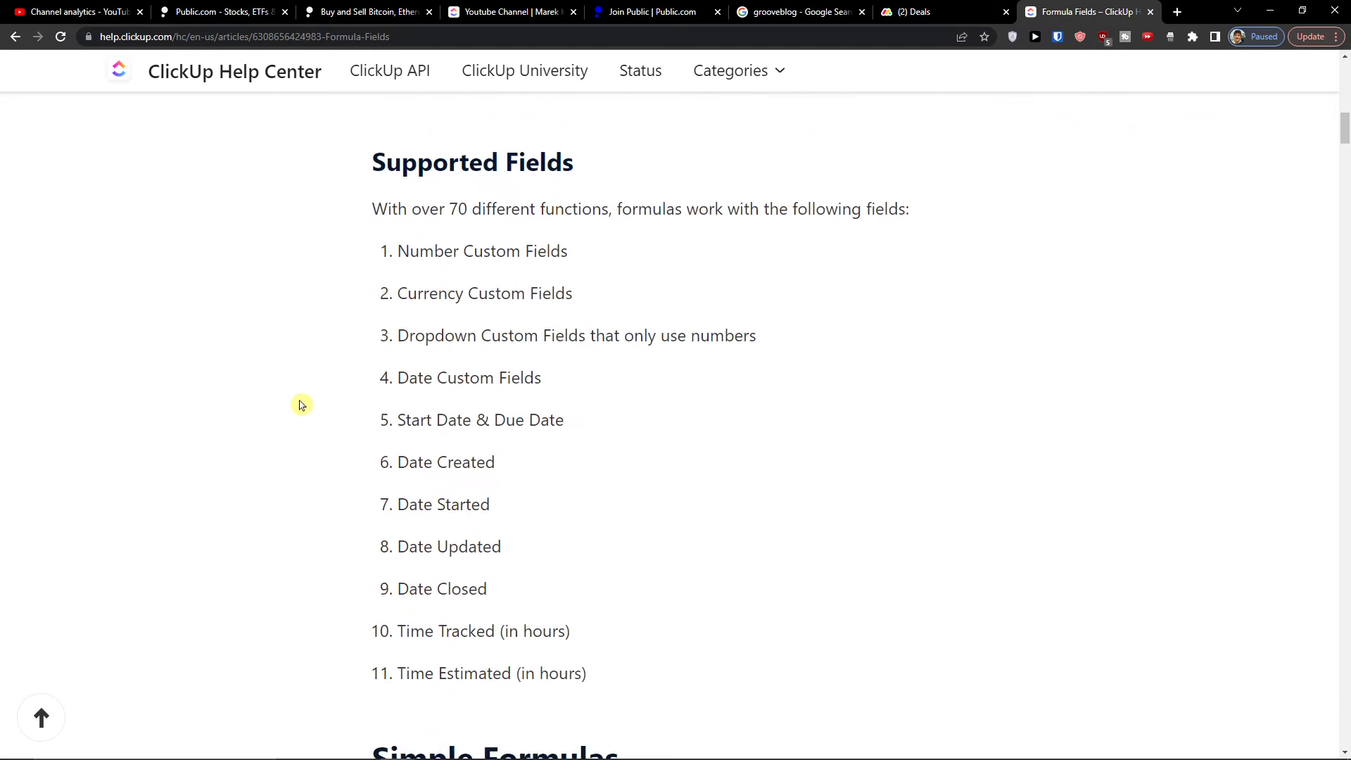
{"action": "scroll", "coordinate": [352, 399], "scroll_direction": "down", "scroll_amount": 4}
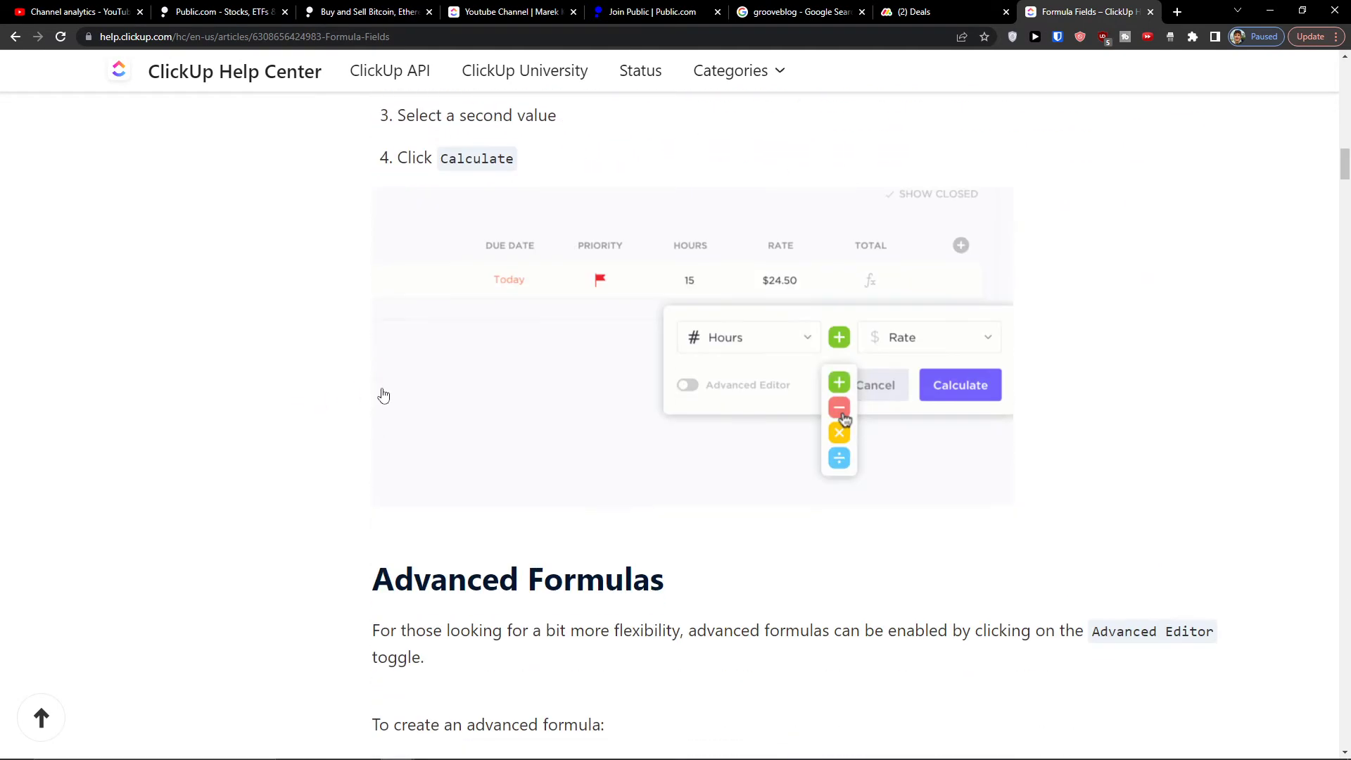
{"action": "scroll", "coordinate": [807, 377], "scroll_direction": "down", "scroll_amount": 9}
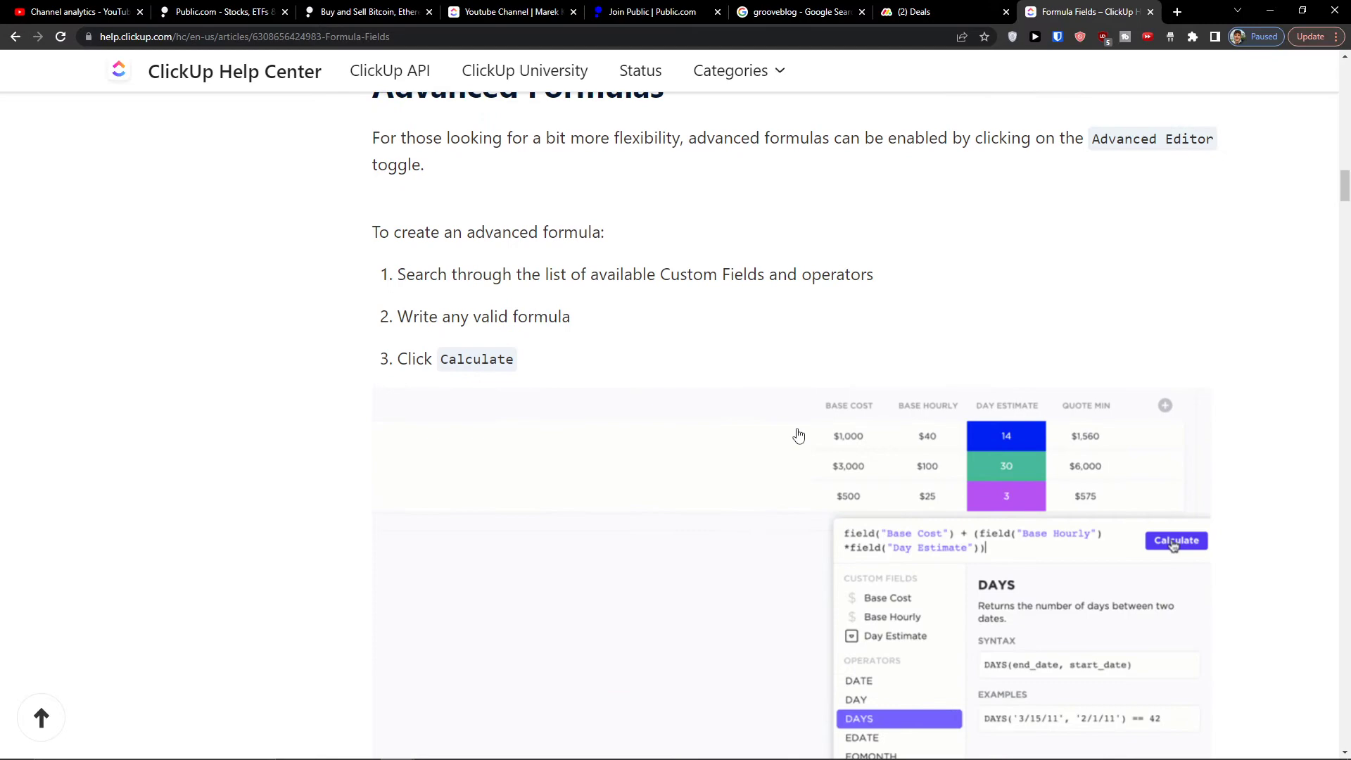
{"action": "scroll", "coordinate": [823, 471], "scroll_direction": "up", "scroll_amount": 2}
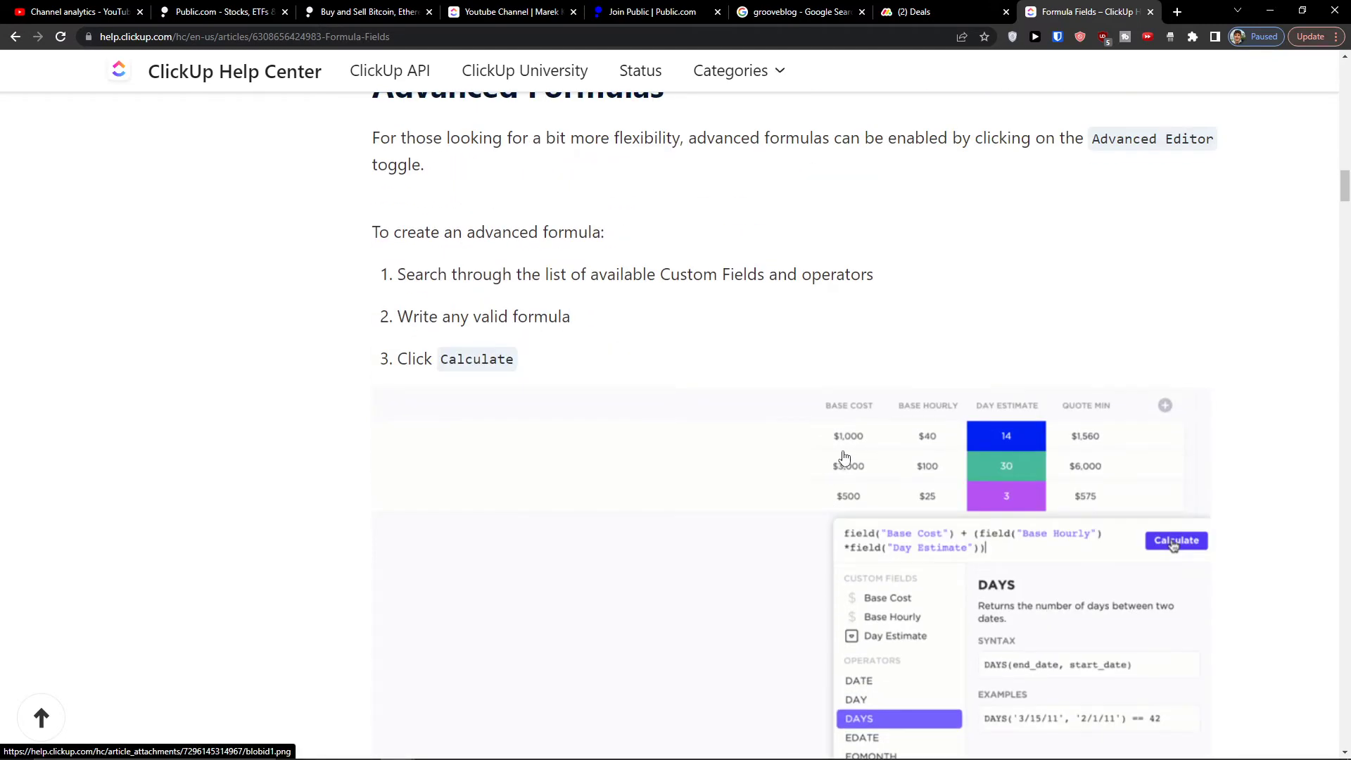
{"action": "scroll", "coordinate": [844, 458], "scroll_direction": "down", "scroll_amount": 2}
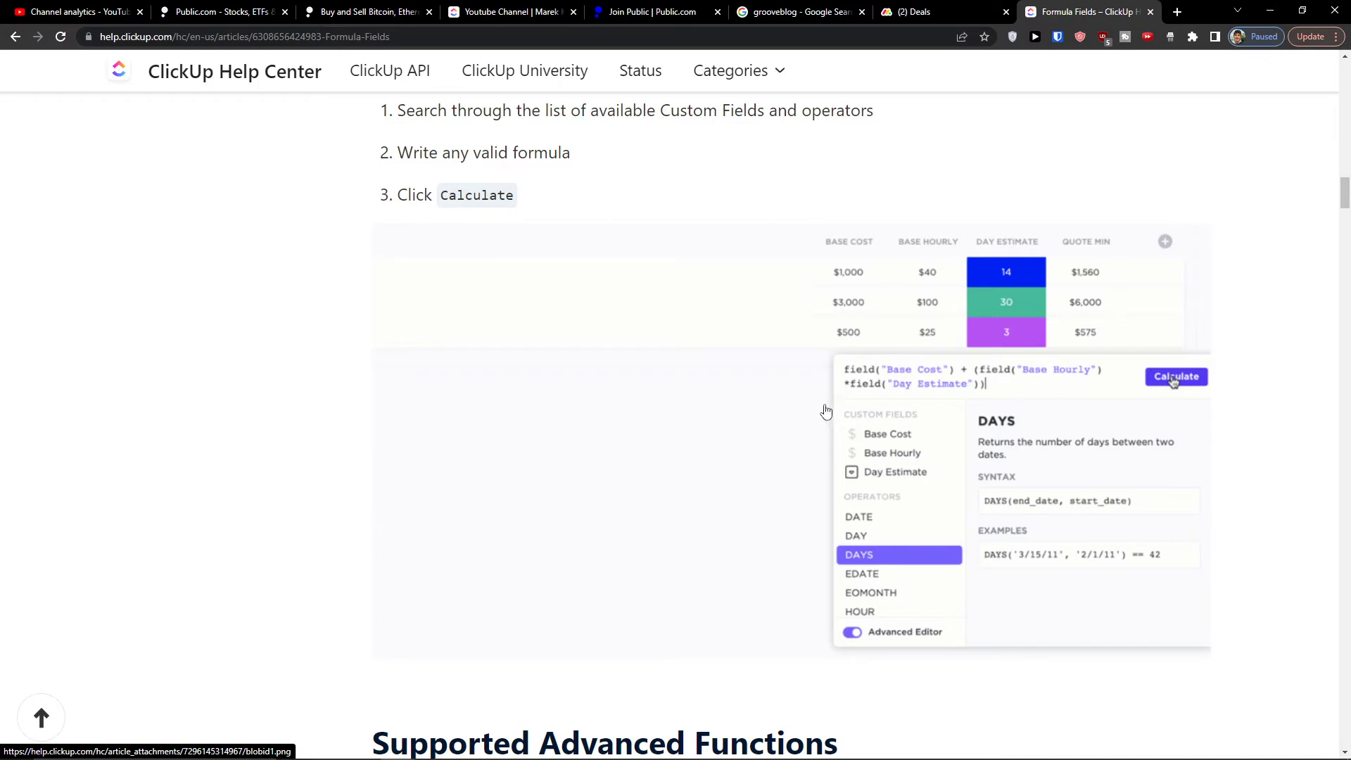
{"action": "scroll", "coordinate": [891, 567], "scroll_direction": "down", "scroll_amount": 7}
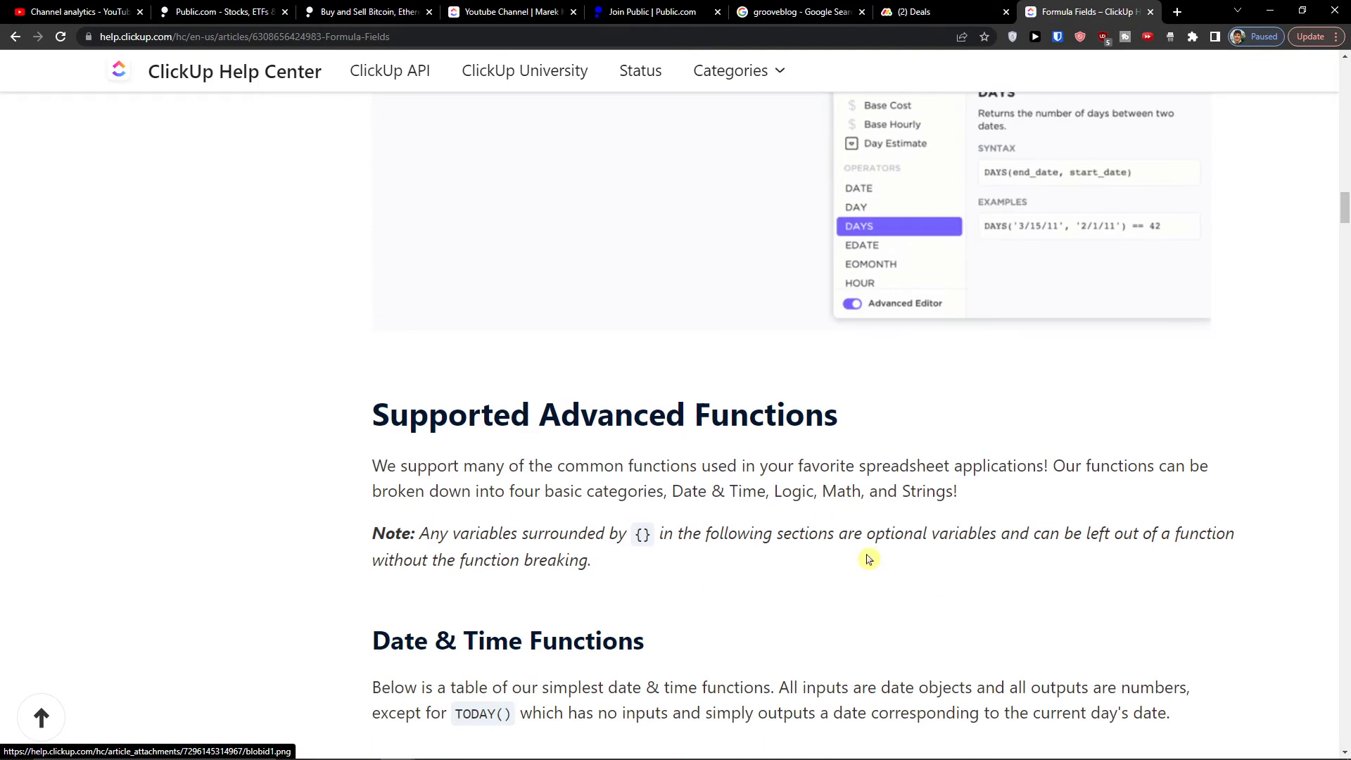
{"action": "scroll", "coordinate": [681, 502], "scroll_direction": "down", "scroll_amount": 5}
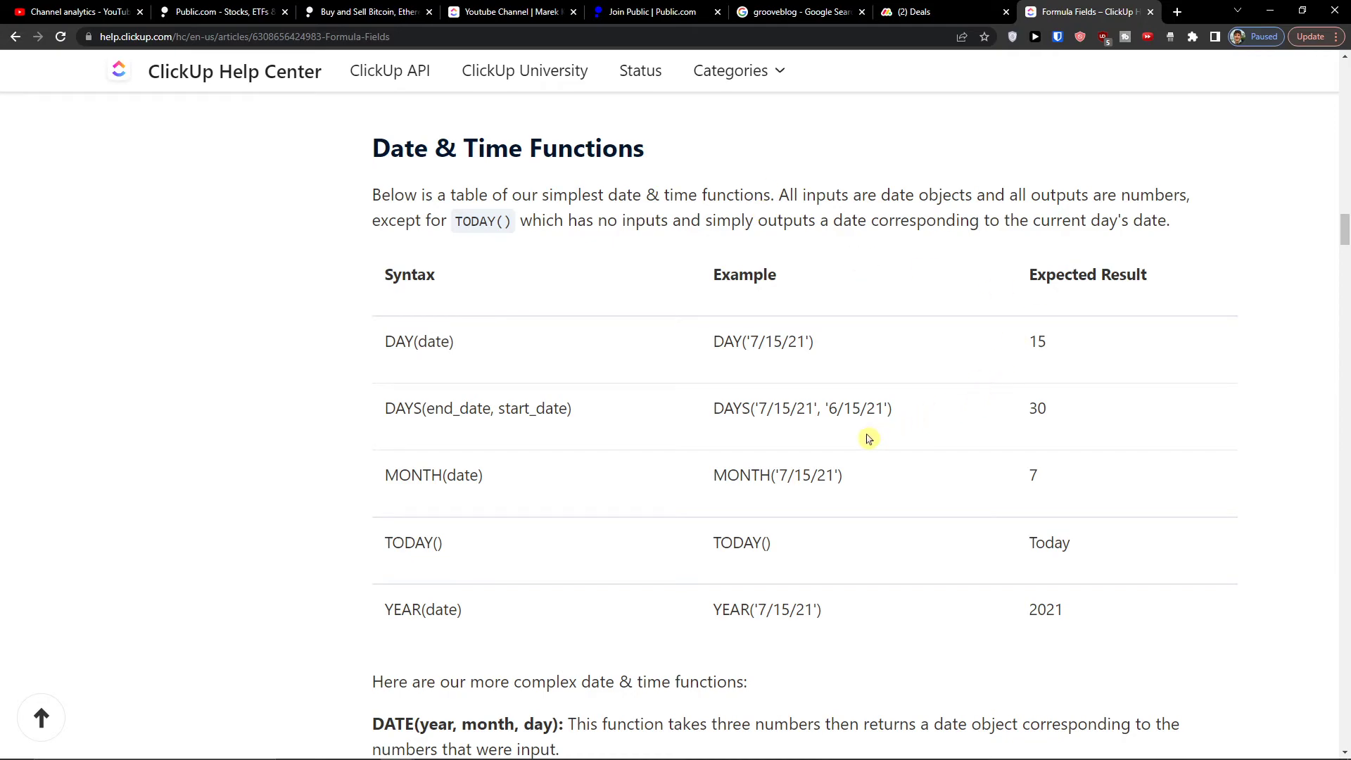
{"action": "scroll", "coordinate": [863, 438], "scroll_direction": "down", "scroll_amount": 10}
{"action": "scroll", "coordinate": [823, 453], "scroll_direction": "down", "scroll_amount": 12}
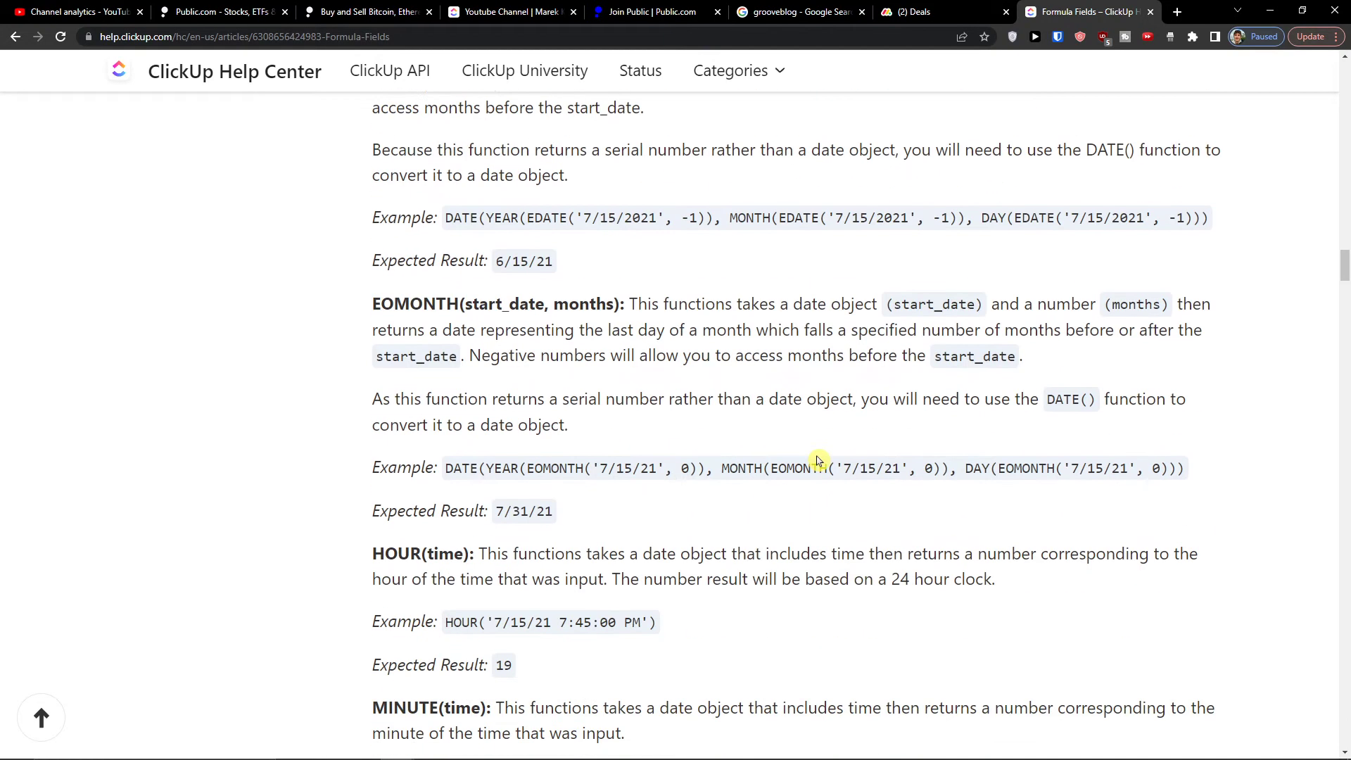
{"action": "scroll", "coordinate": [786, 443], "scroll_direction": "down", "scroll_amount": 5}
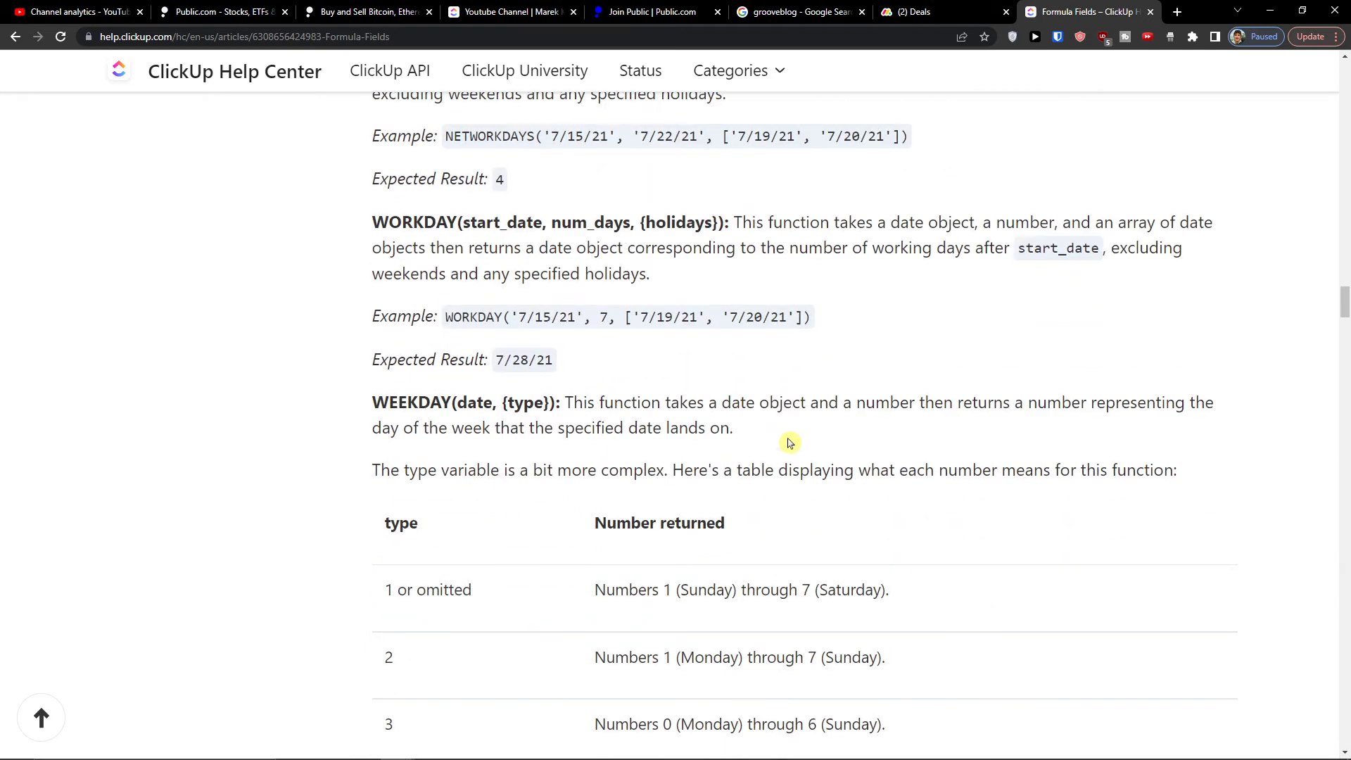
{"action": "scroll", "coordinate": [791, 444], "scroll_direction": "down", "scroll_amount": 9}
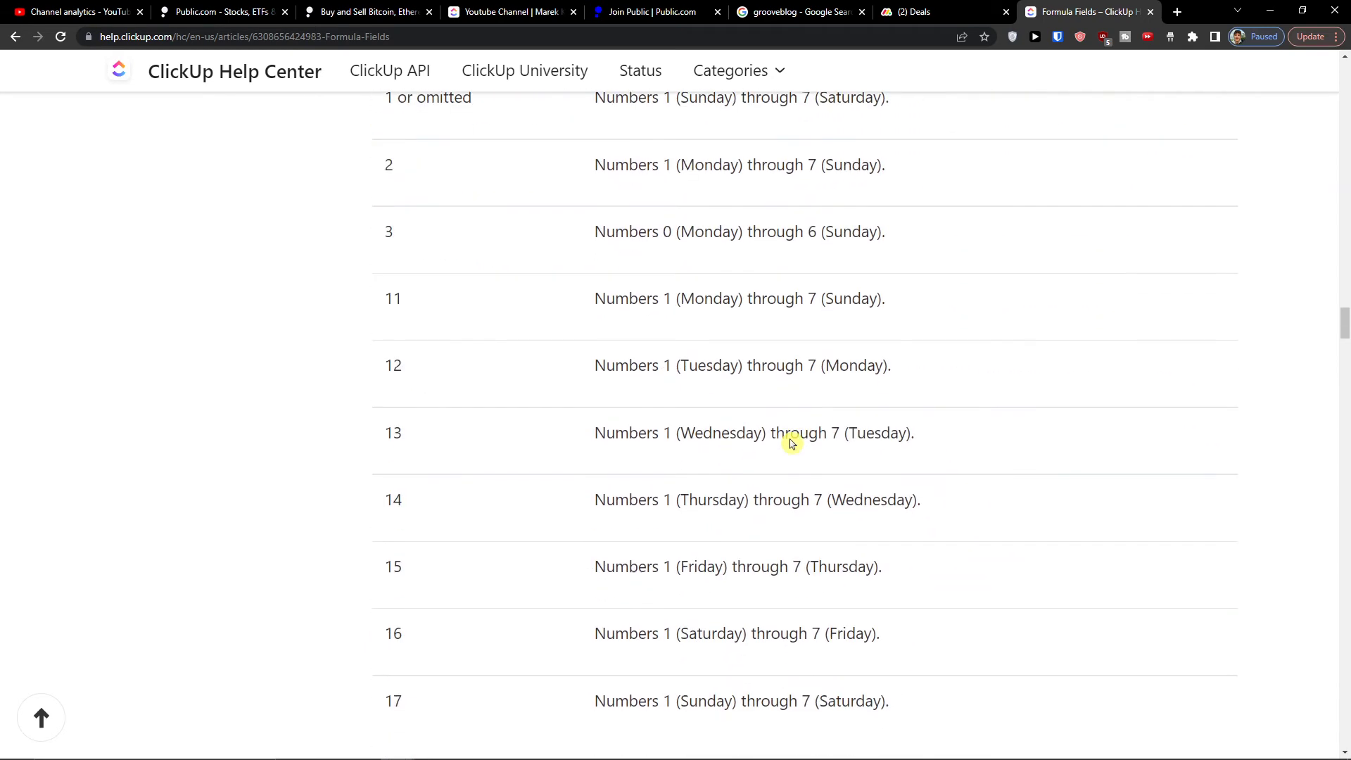
{"action": "scroll", "coordinate": [788, 445], "scroll_direction": "down", "scroll_amount": 2}
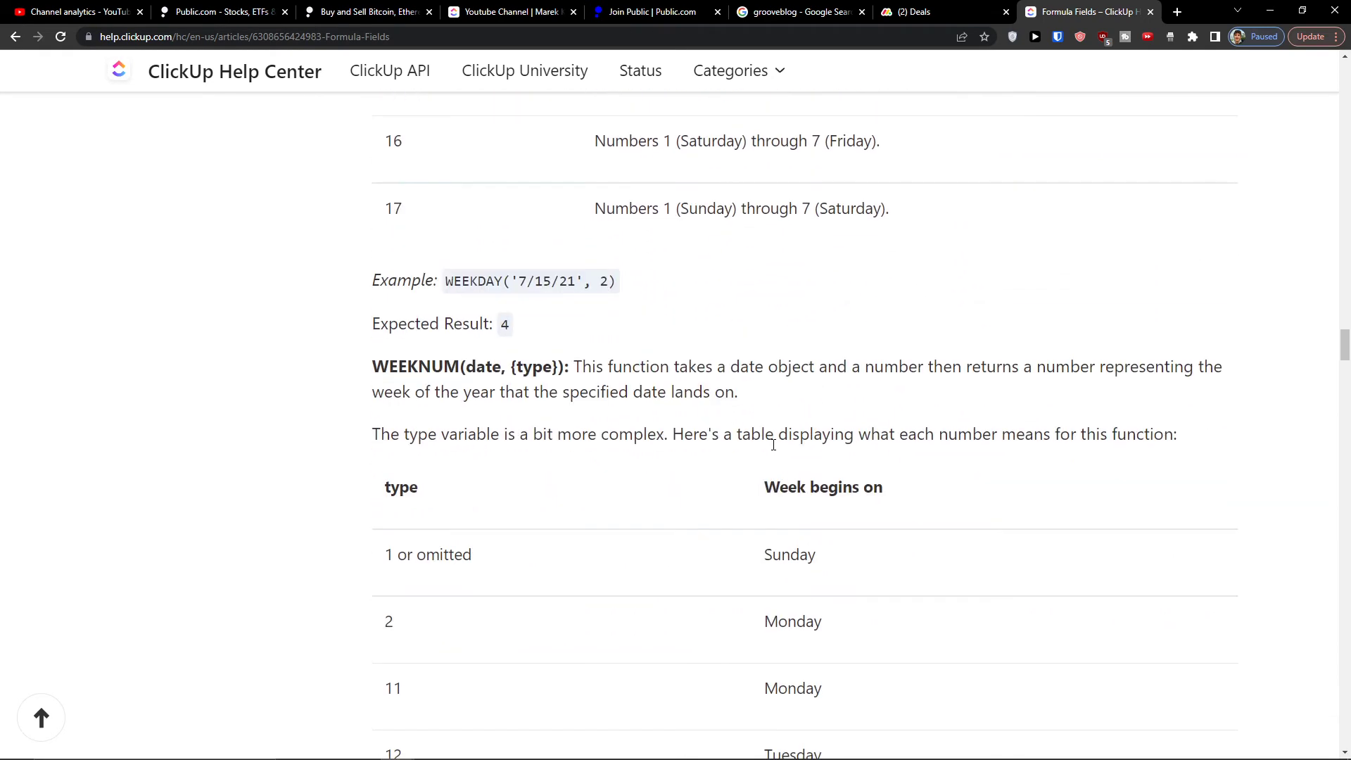
{"action": "scroll", "coordinate": [774, 448], "scroll_direction": "down", "scroll_amount": 12}
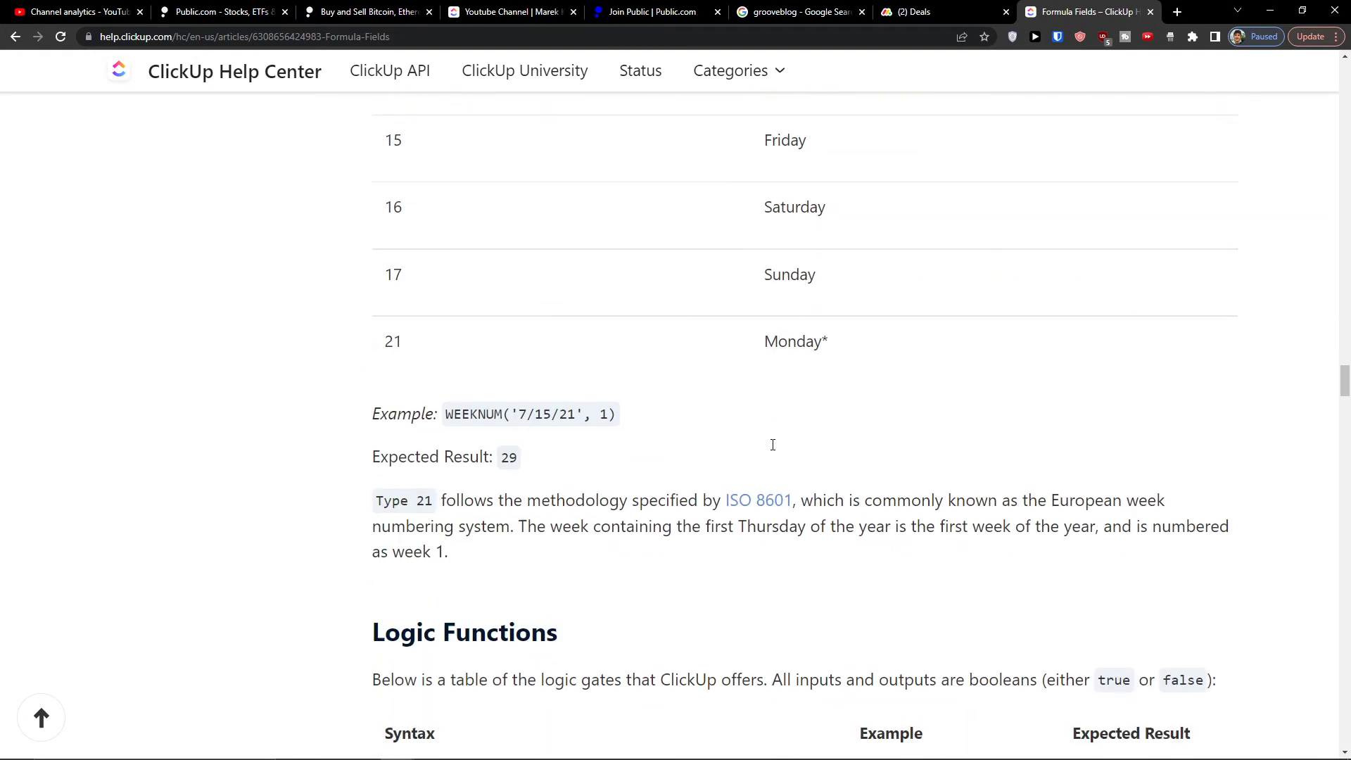
{"action": "scroll", "coordinate": [774, 450], "scroll_direction": "down", "scroll_amount": 7}
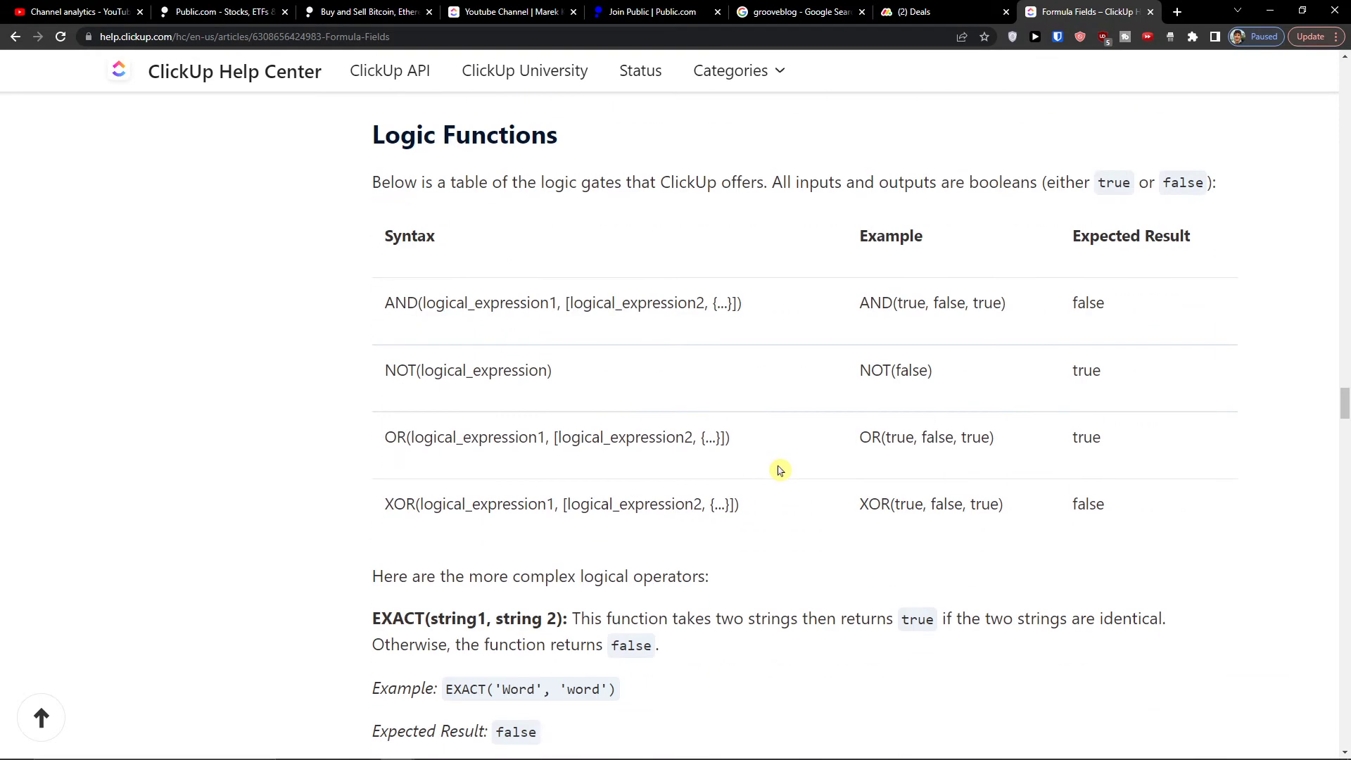
{"action": "scroll", "coordinate": [780, 470], "scroll_direction": "down", "scroll_amount": 7}
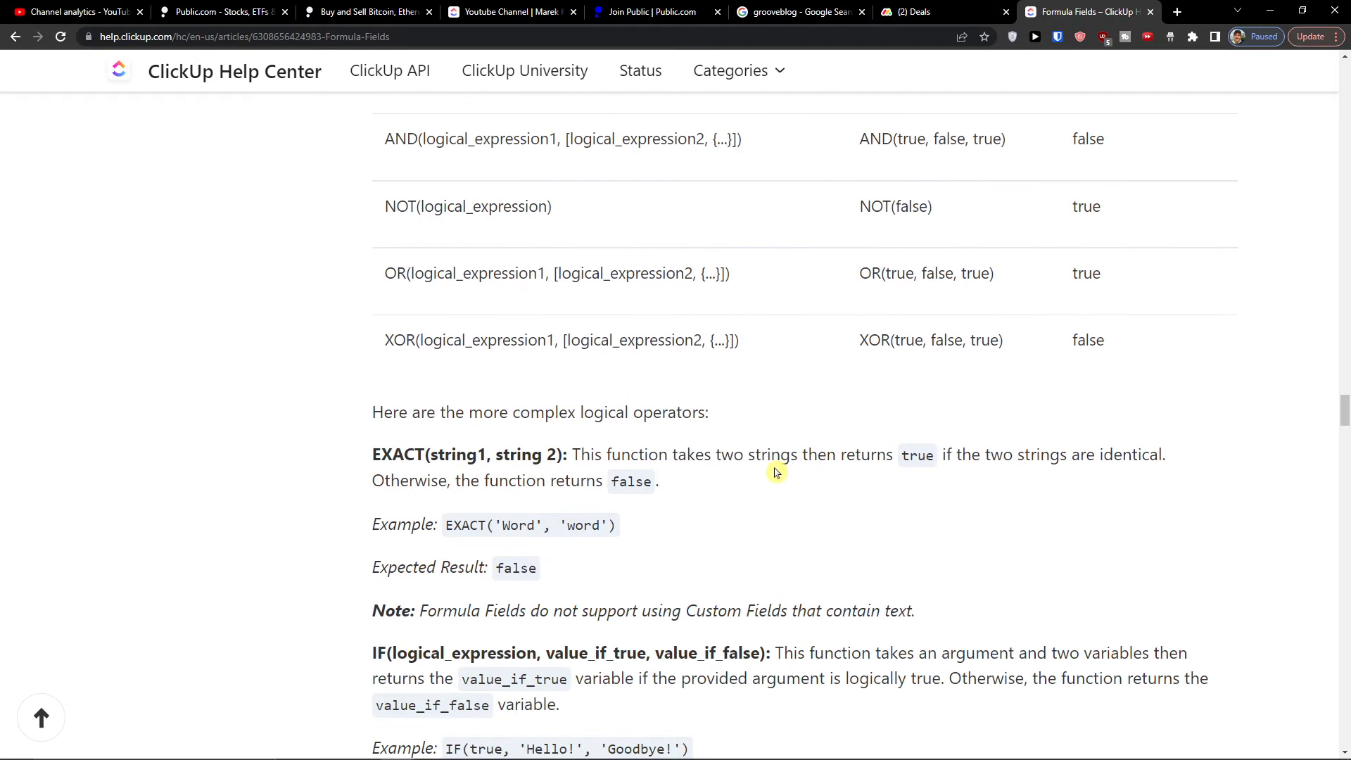
{"action": "scroll", "coordinate": [734, 516], "scroll_direction": "down", "scroll_amount": 7}
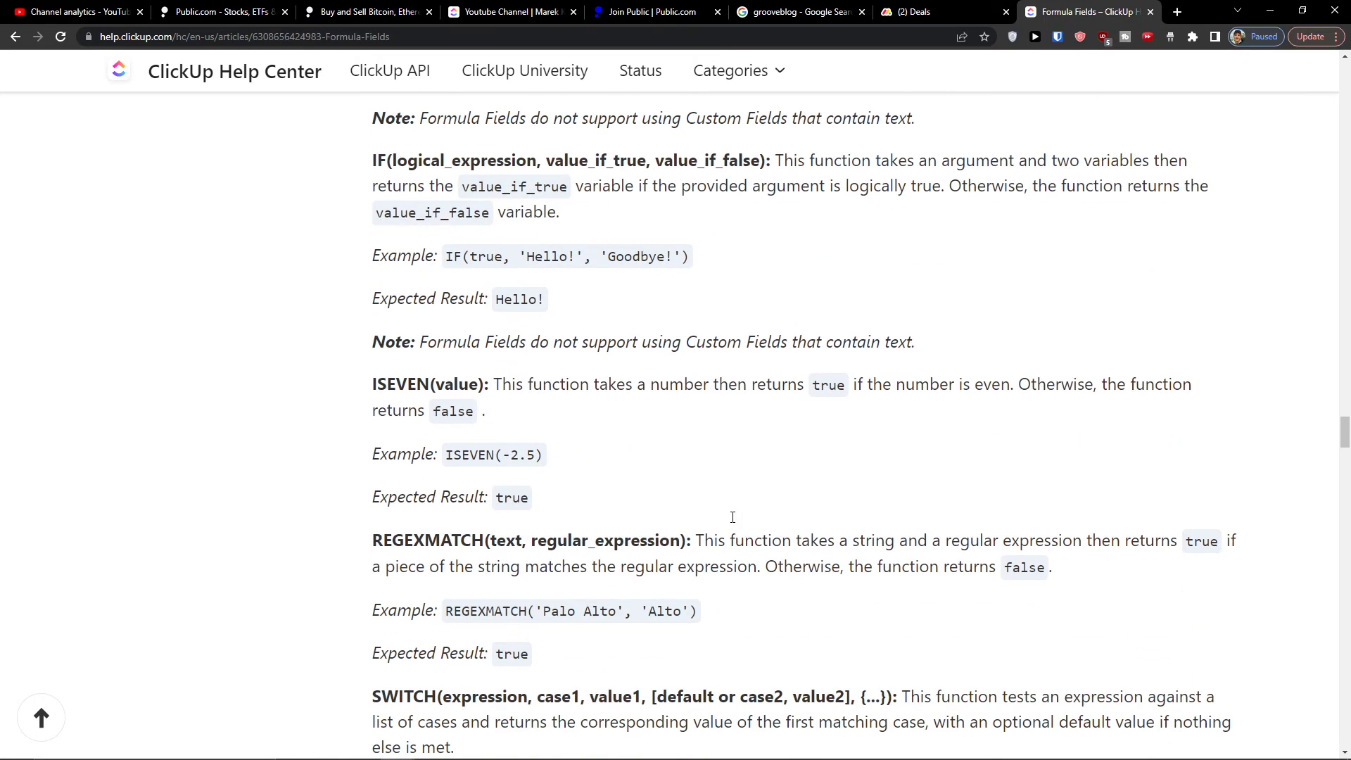
{"action": "scroll", "coordinate": [730, 520], "scroll_direction": "down", "scroll_amount": 2}
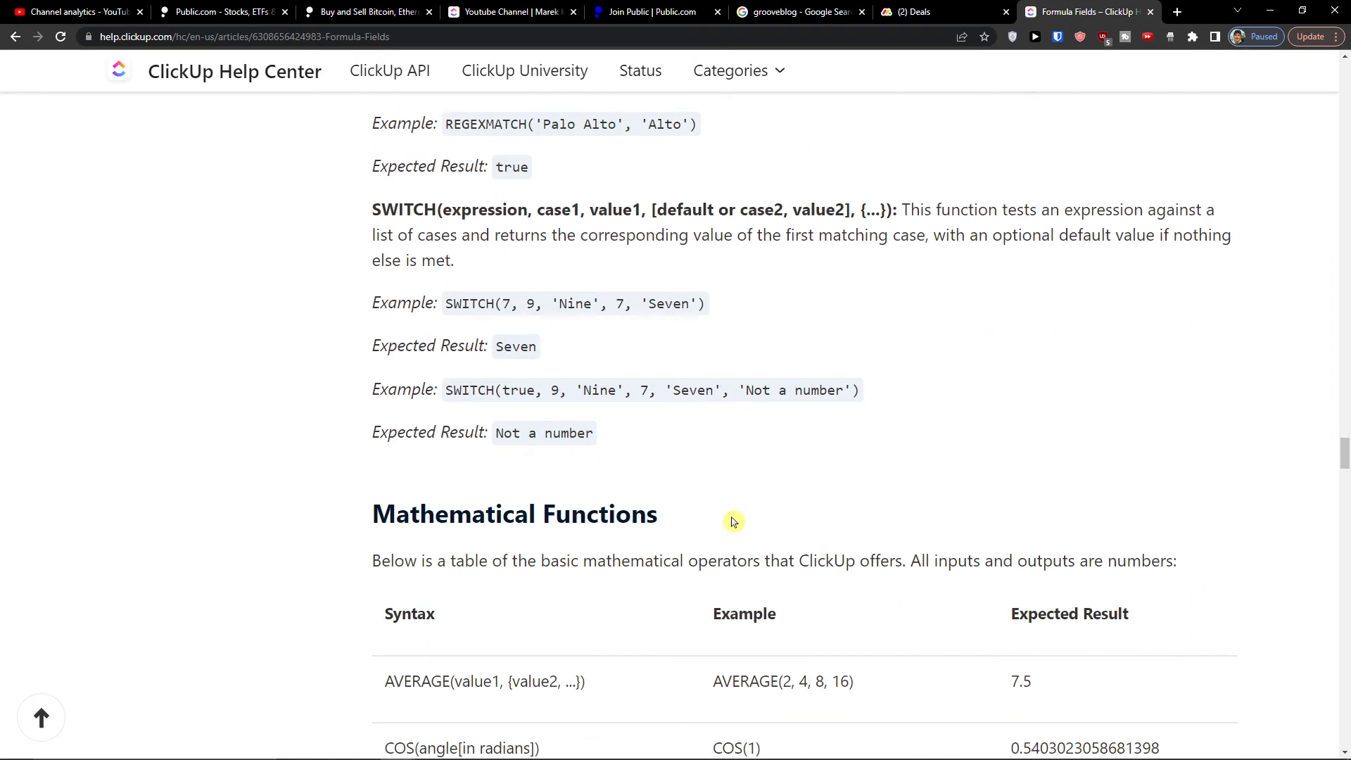
{"action": "scroll", "coordinate": [707, 541], "scroll_direction": "down", "scroll_amount": 5}
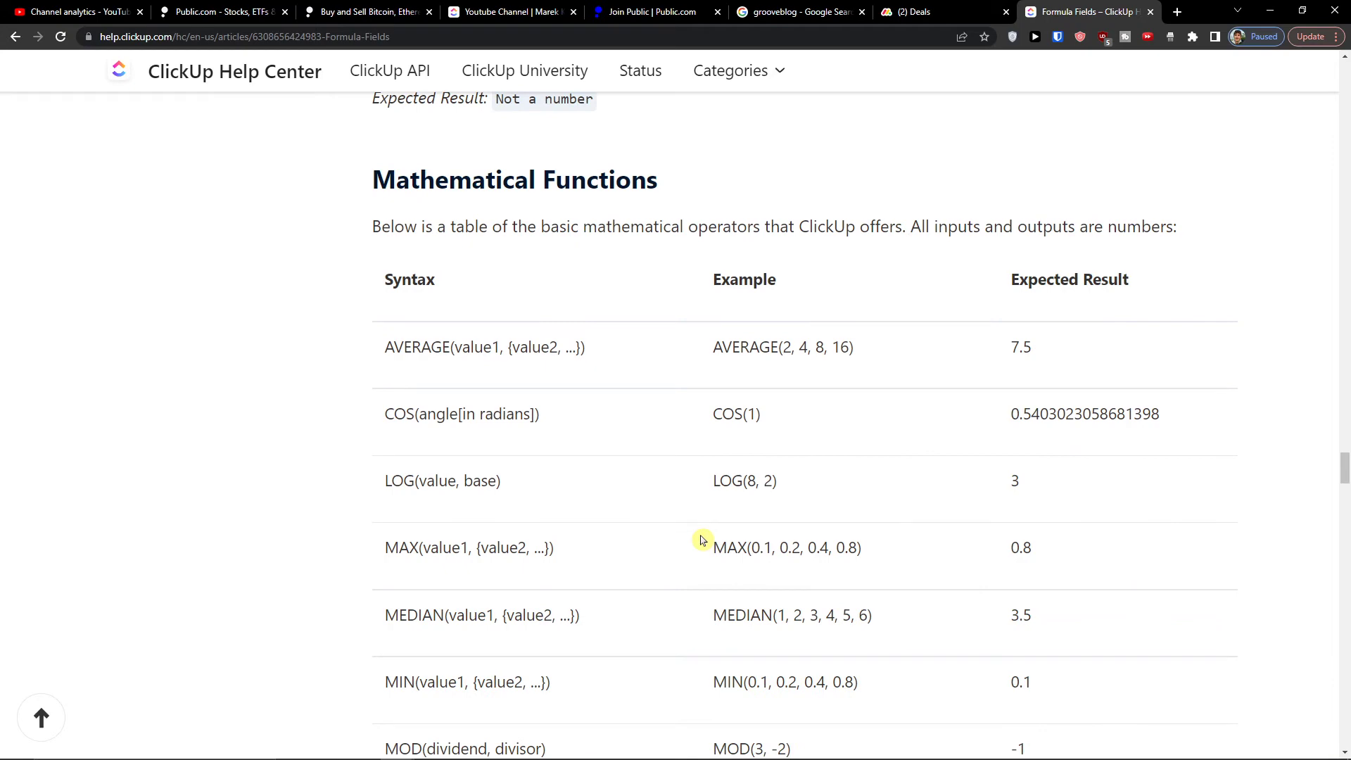
{"action": "scroll", "coordinate": [664, 542], "scroll_direction": "down", "scroll_amount": 2}
{"action": "scroll", "coordinate": [651, 546], "scroll_direction": "up", "scroll_amount": 2}
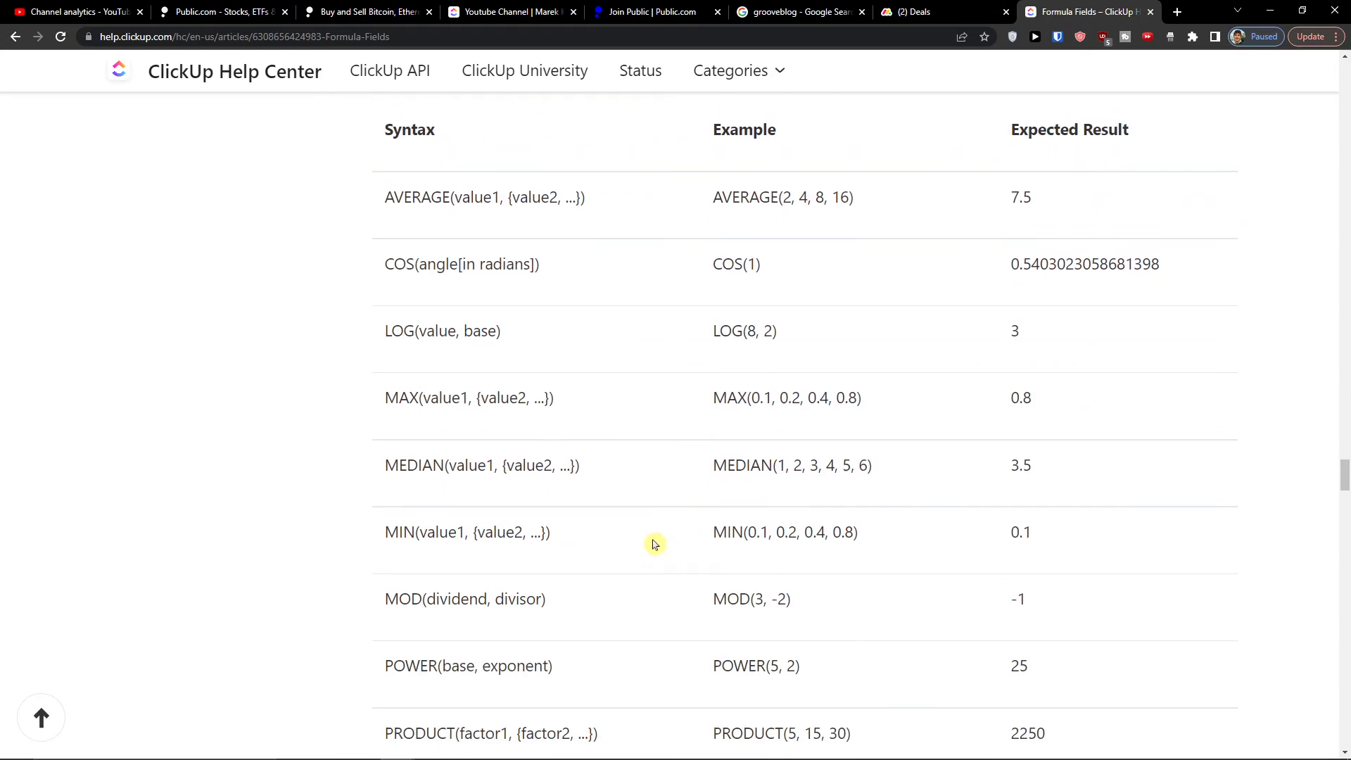
{"action": "scroll", "coordinate": [654, 544], "scroll_direction": "down", "scroll_amount": 4}
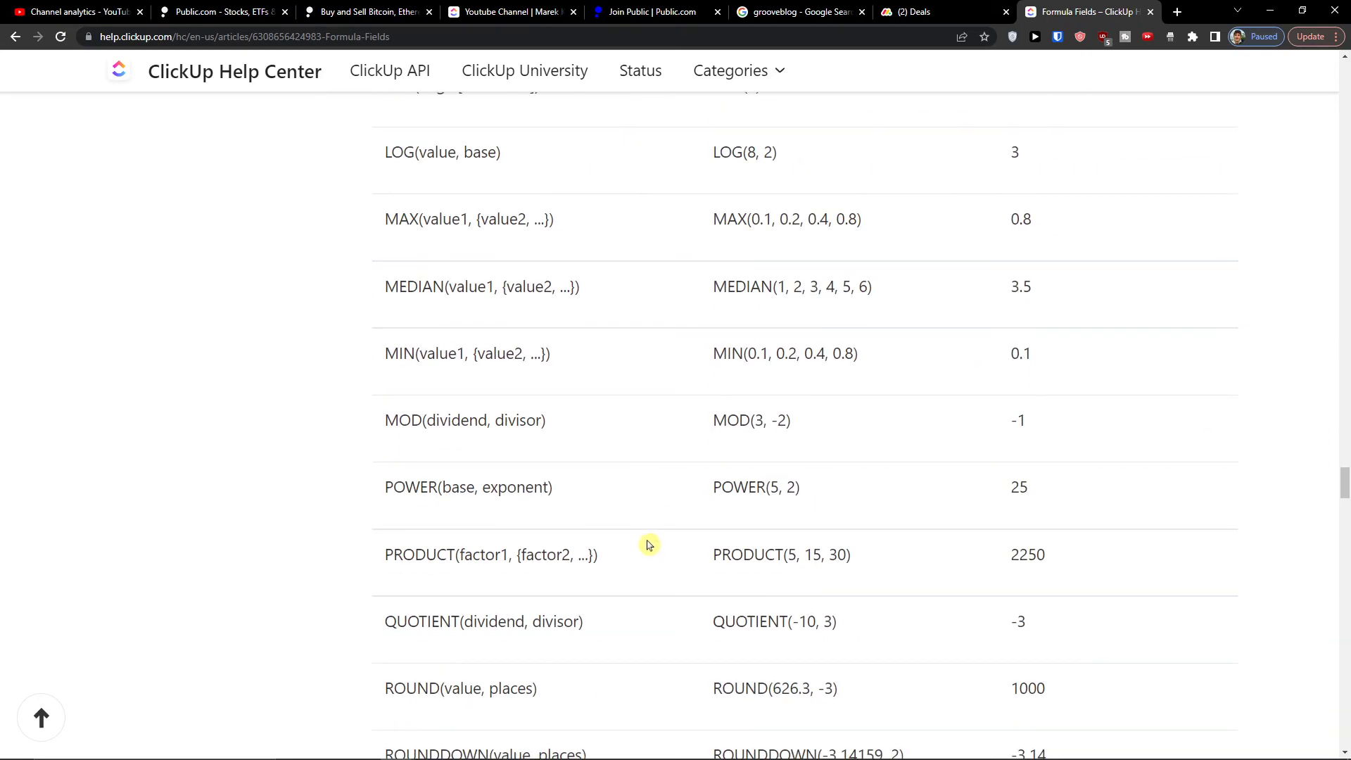
{"action": "scroll", "coordinate": [648, 546], "scroll_direction": "down", "scroll_amount": 6}
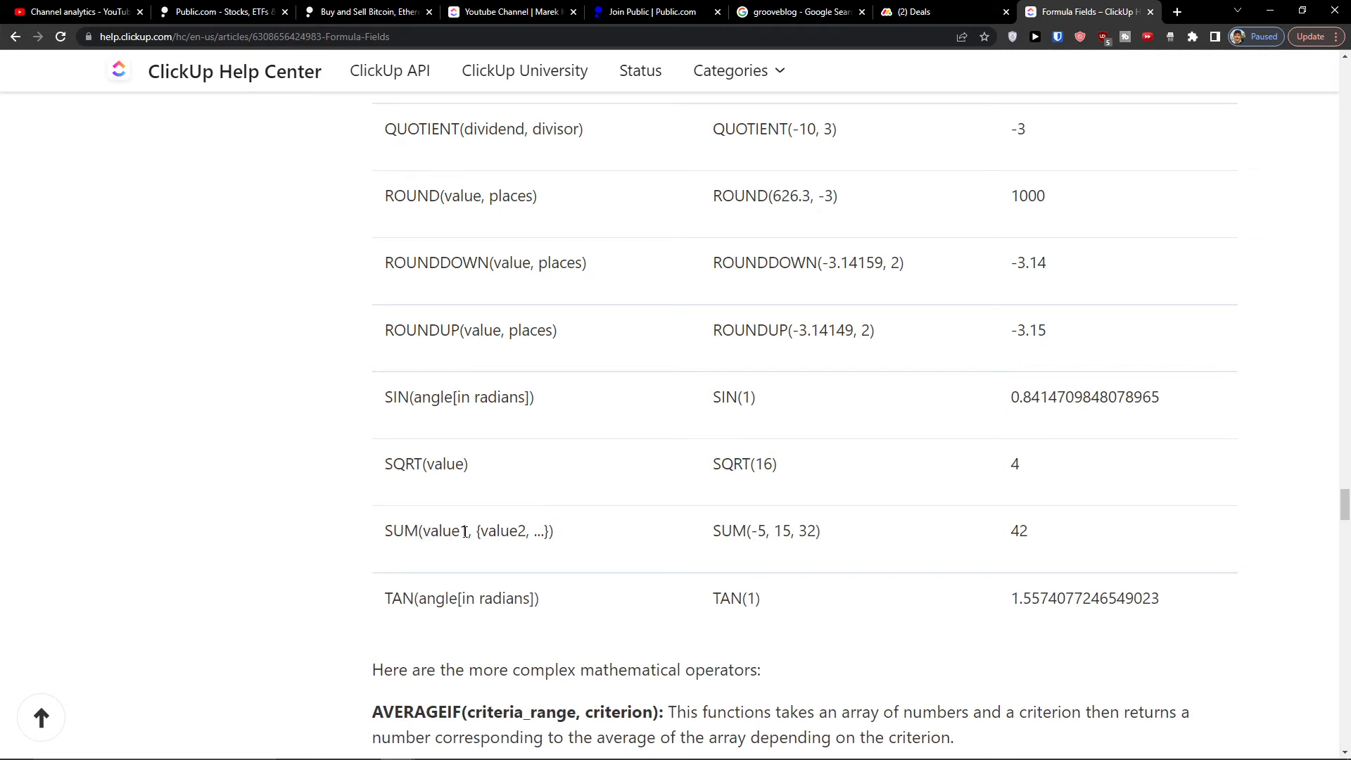
{"action": "left_click_drag", "start_coordinate": [478, 533], "coordinate": [572, 541]}
{"action": "scroll", "coordinate": [573, 543], "scroll_direction": "down", "scroll_amount": 2}
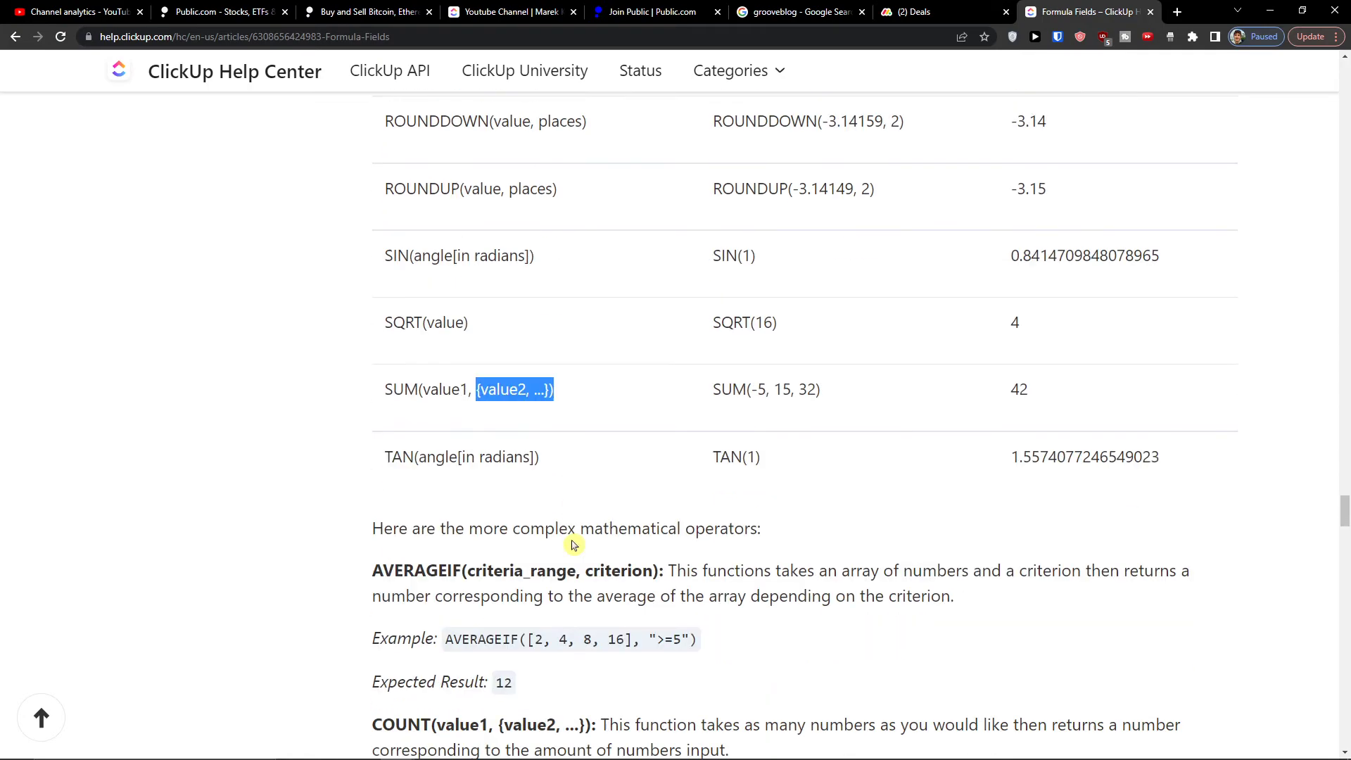
{"action": "scroll", "coordinate": [595, 547], "scroll_direction": "down", "scroll_amount": 6}
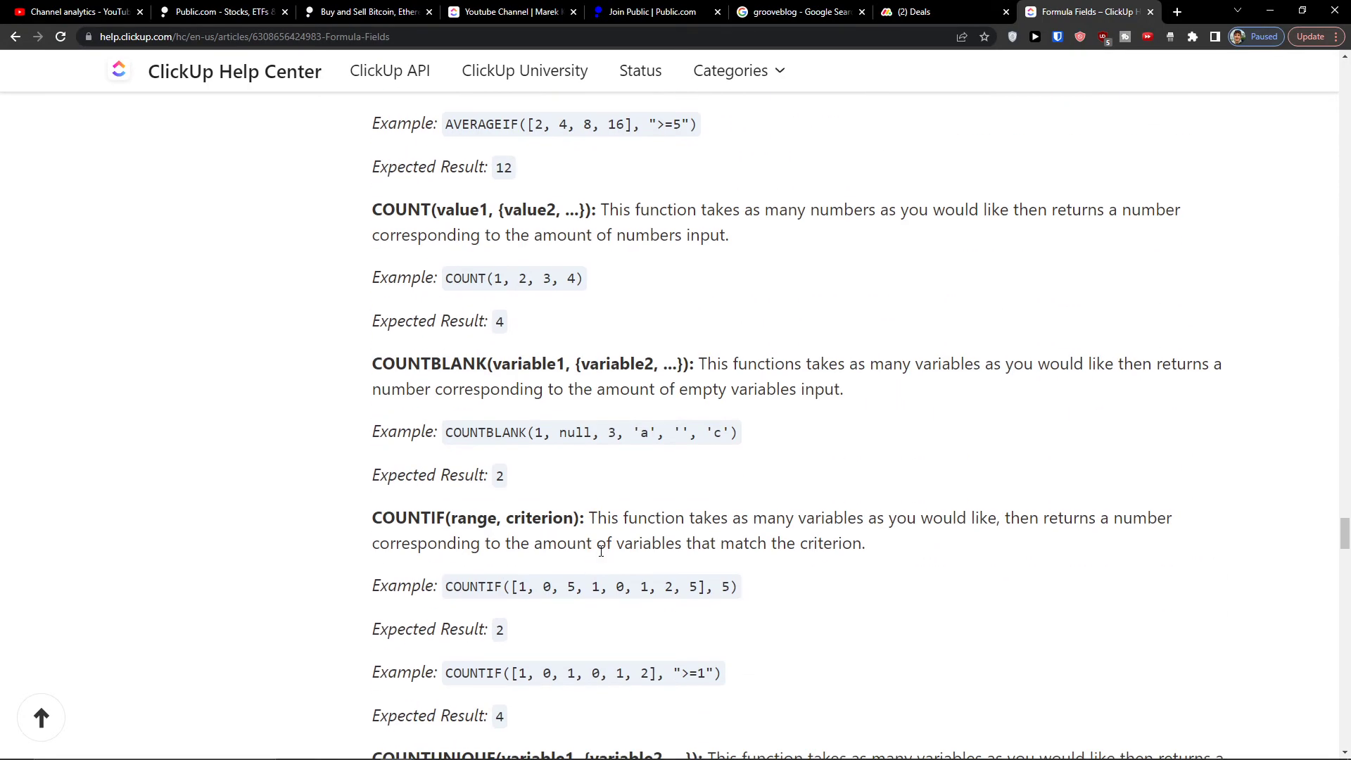
{"action": "scroll", "coordinate": [600, 551], "scroll_direction": "down", "scroll_amount": 2}
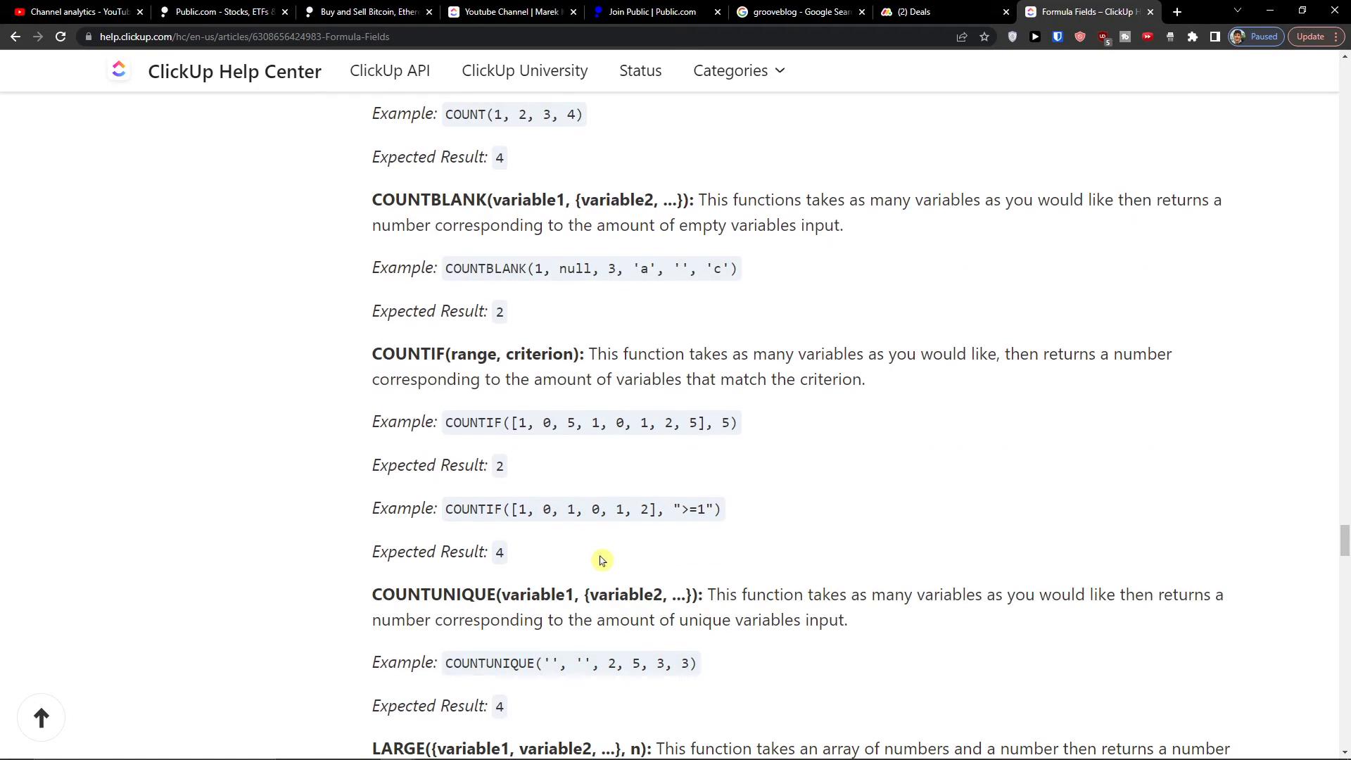
{"action": "scroll", "coordinate": [608, 565], "scroll_direction": "down", "scroll_amount": 15}
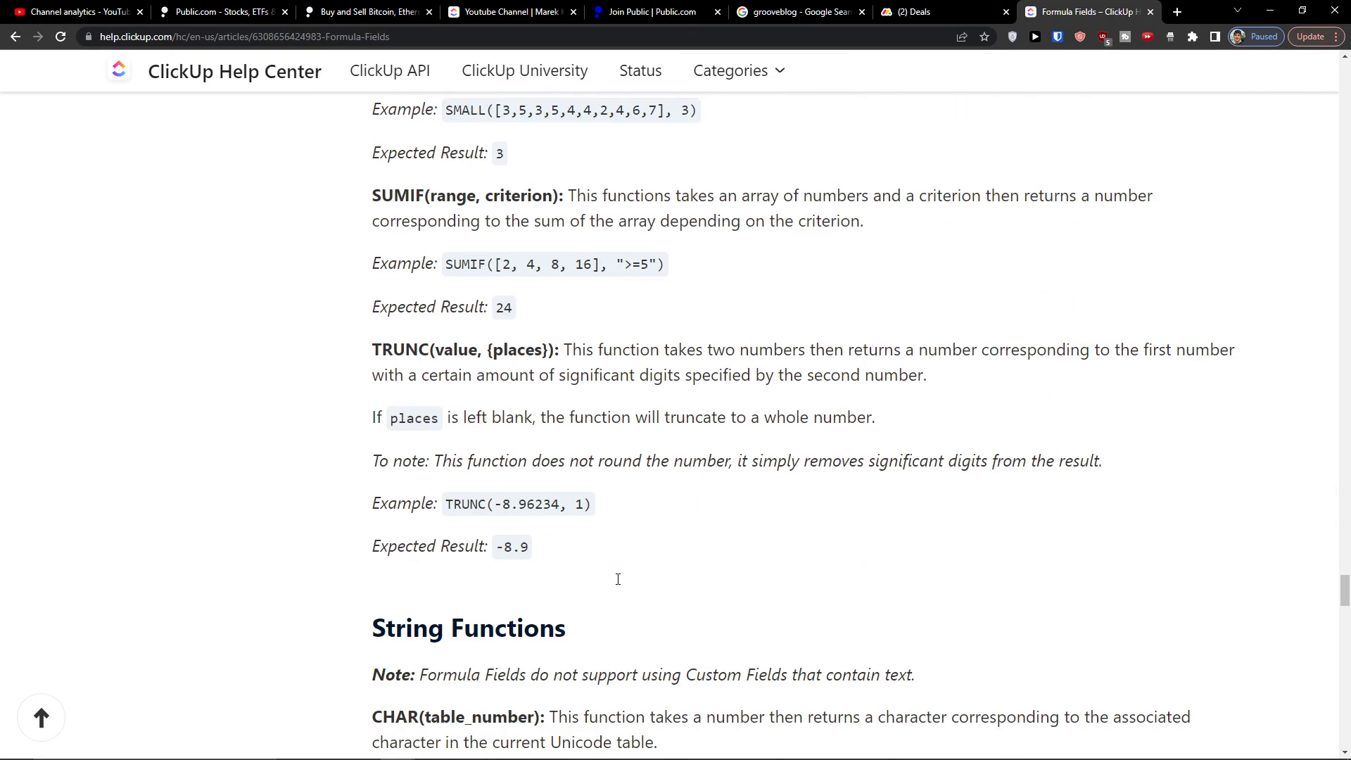
{"action": "scroll", "coordinate": [625, 583], "scroll_direction": "down", "scroll_amount": 2}
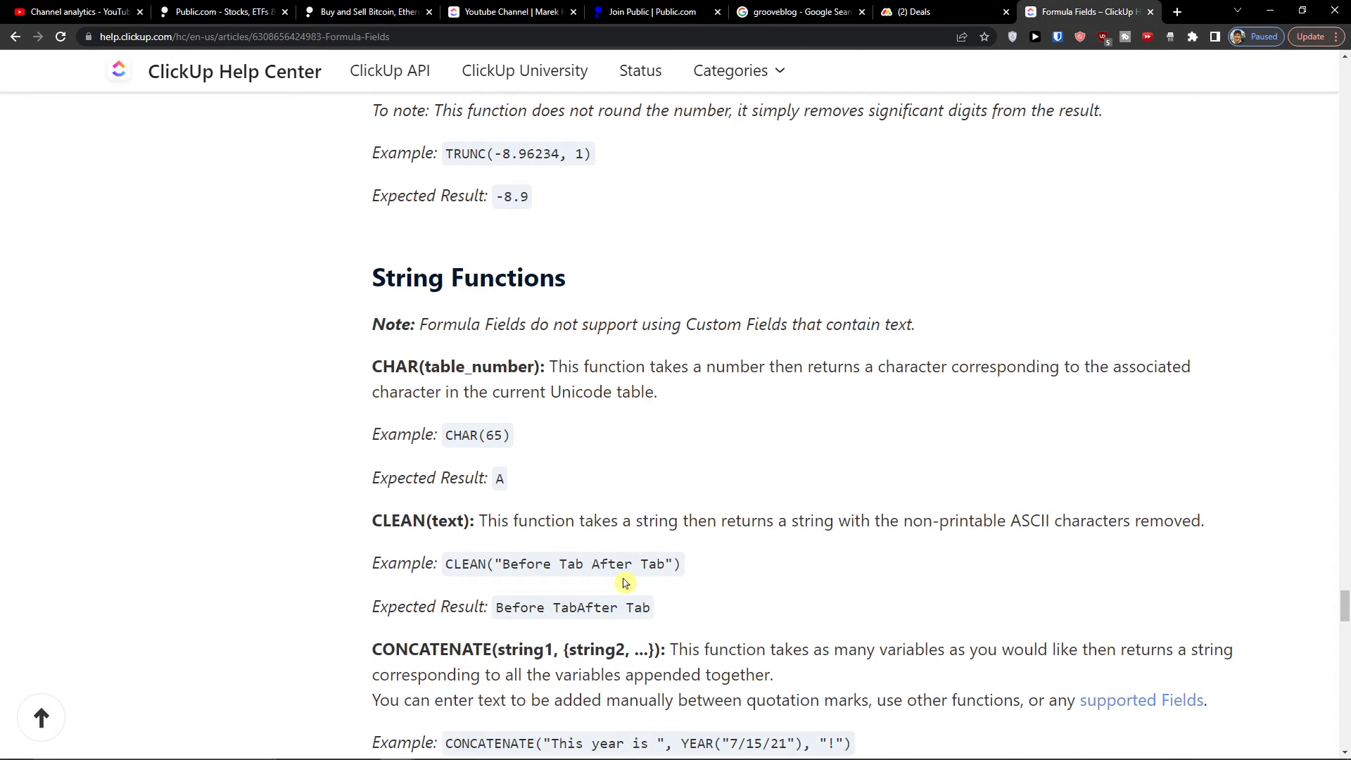
{"action": "scroll", "coordinate": [625, 582], "scroll_direction": "down", "scroll_amount": 8}
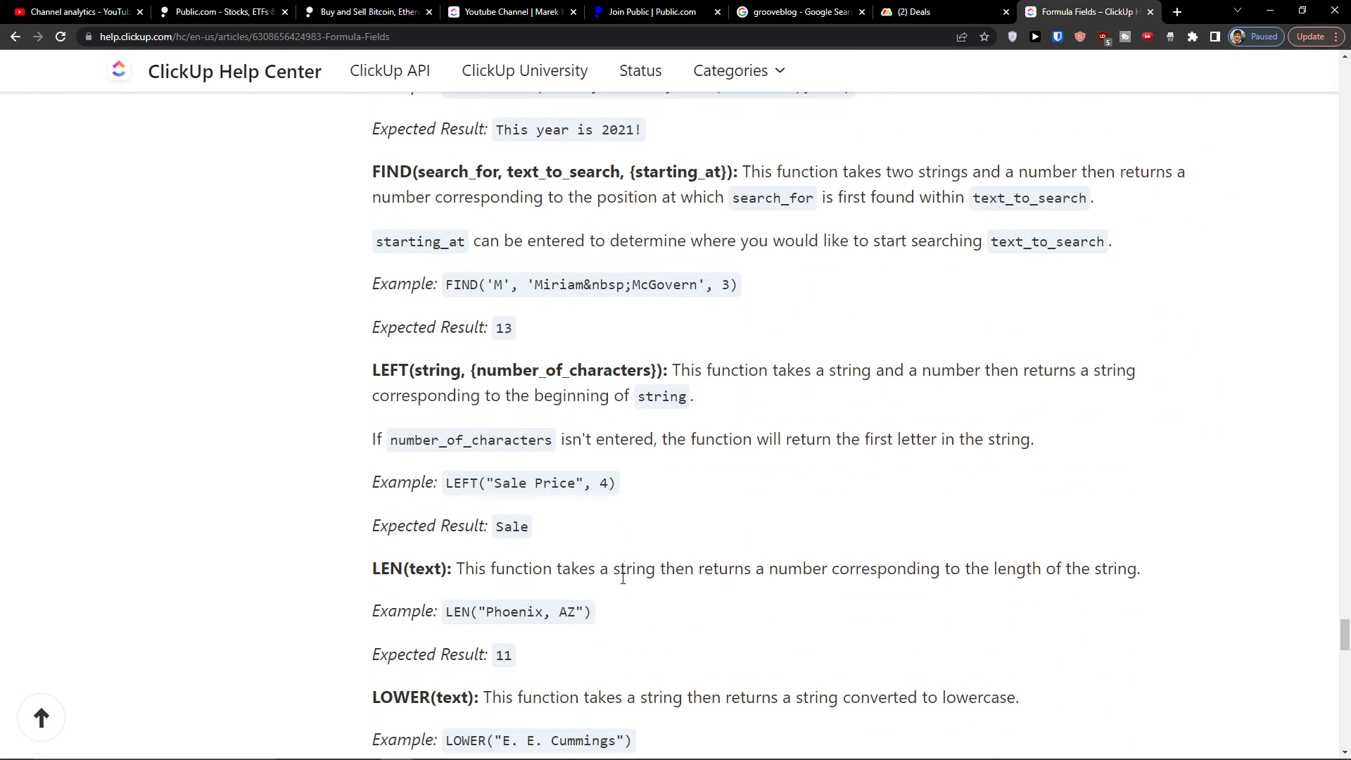
{"action": "scroll", "coordinate": [622, 579], "scroll_direction": "down", "scroll_amount": 10}
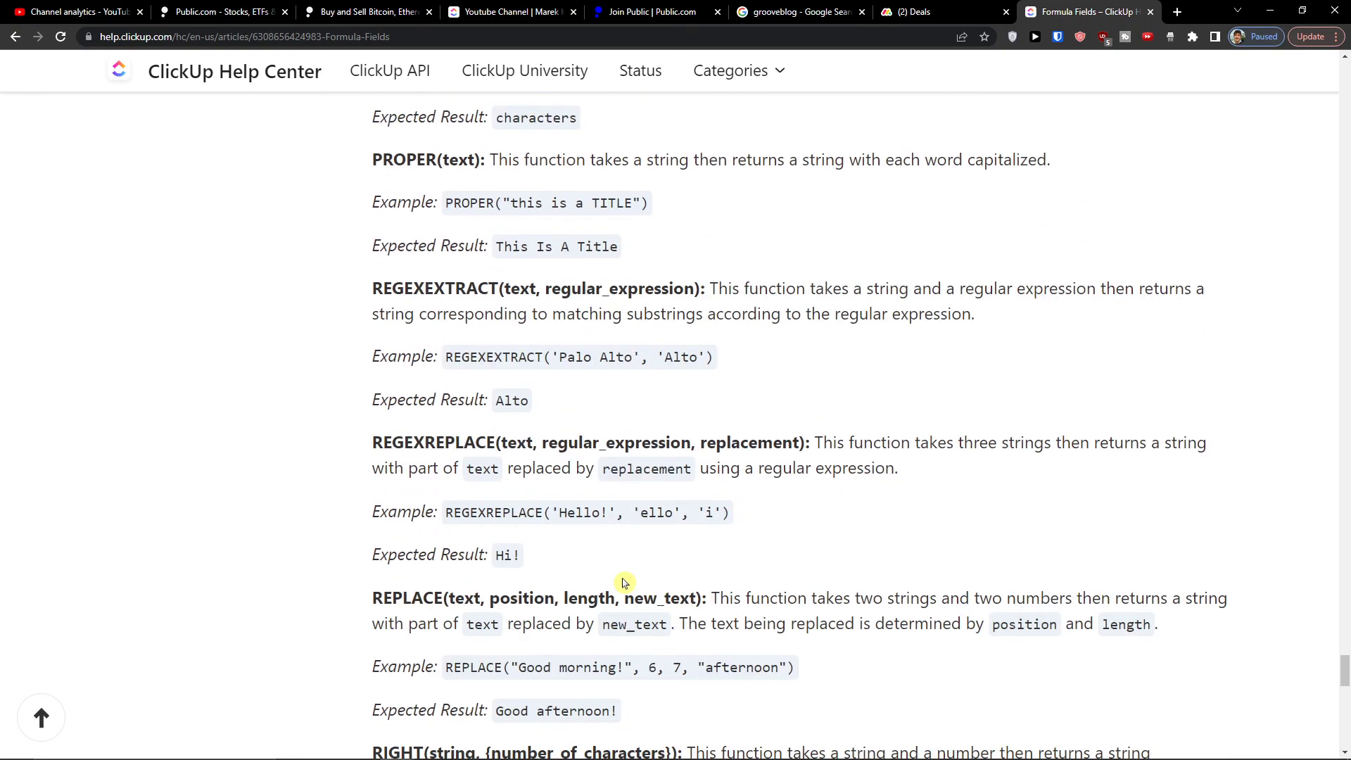
{"action": "scroll", "coordinate": [625, 582], "scroll_direction": "down", "scroll_amount": 5}
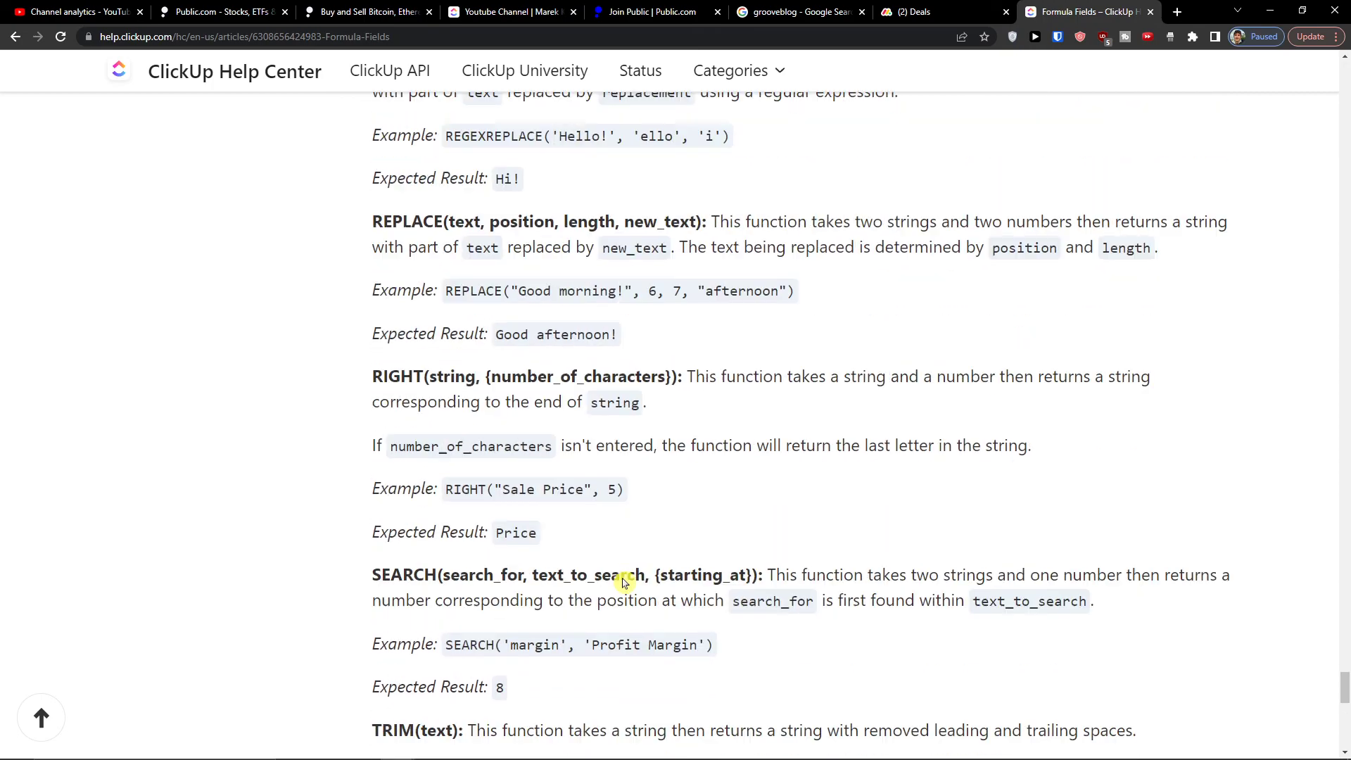
{"action": "scroll", "coordinate": [625, 582], "scroll_direction": "down", "scroll_amount": 8}
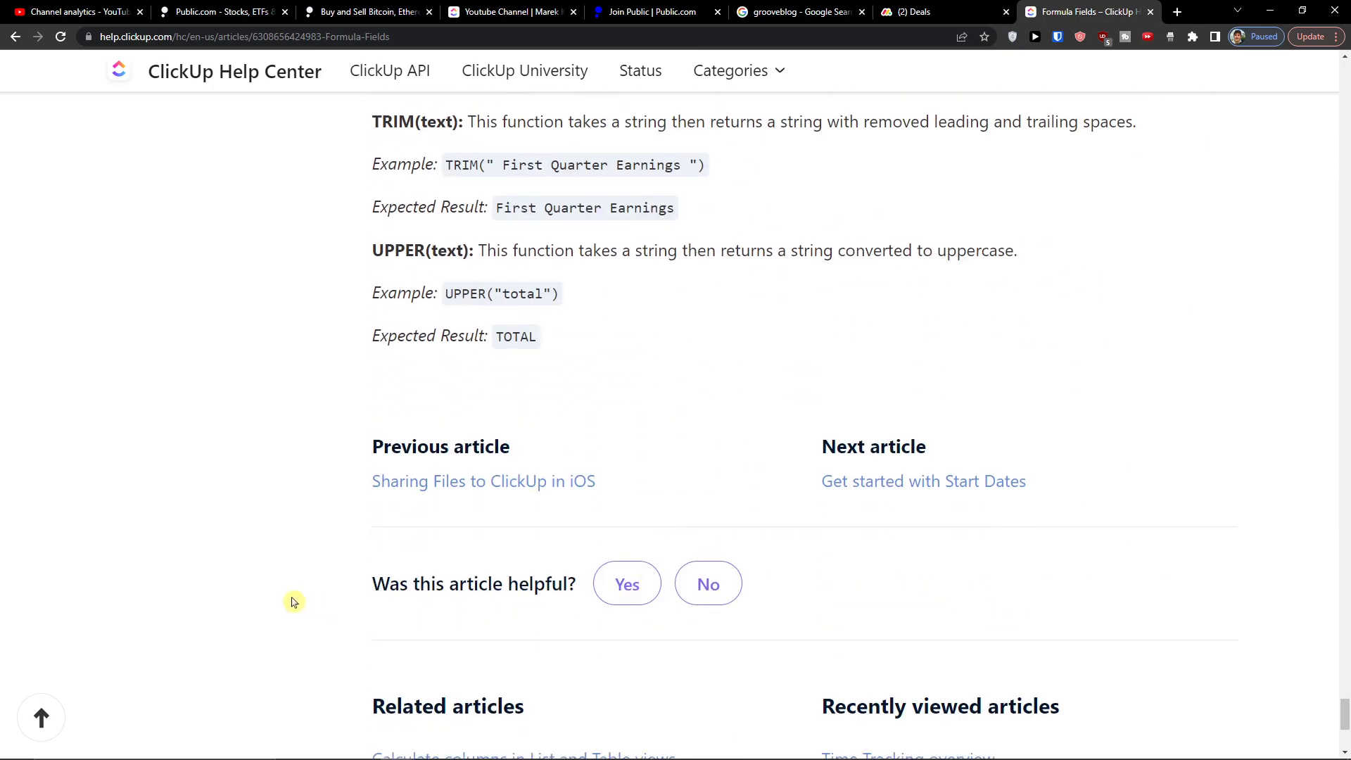
{"action": "scroll", "coordinate": [293, 601], "scroll_direction": "up", "scroll_amount": 20}
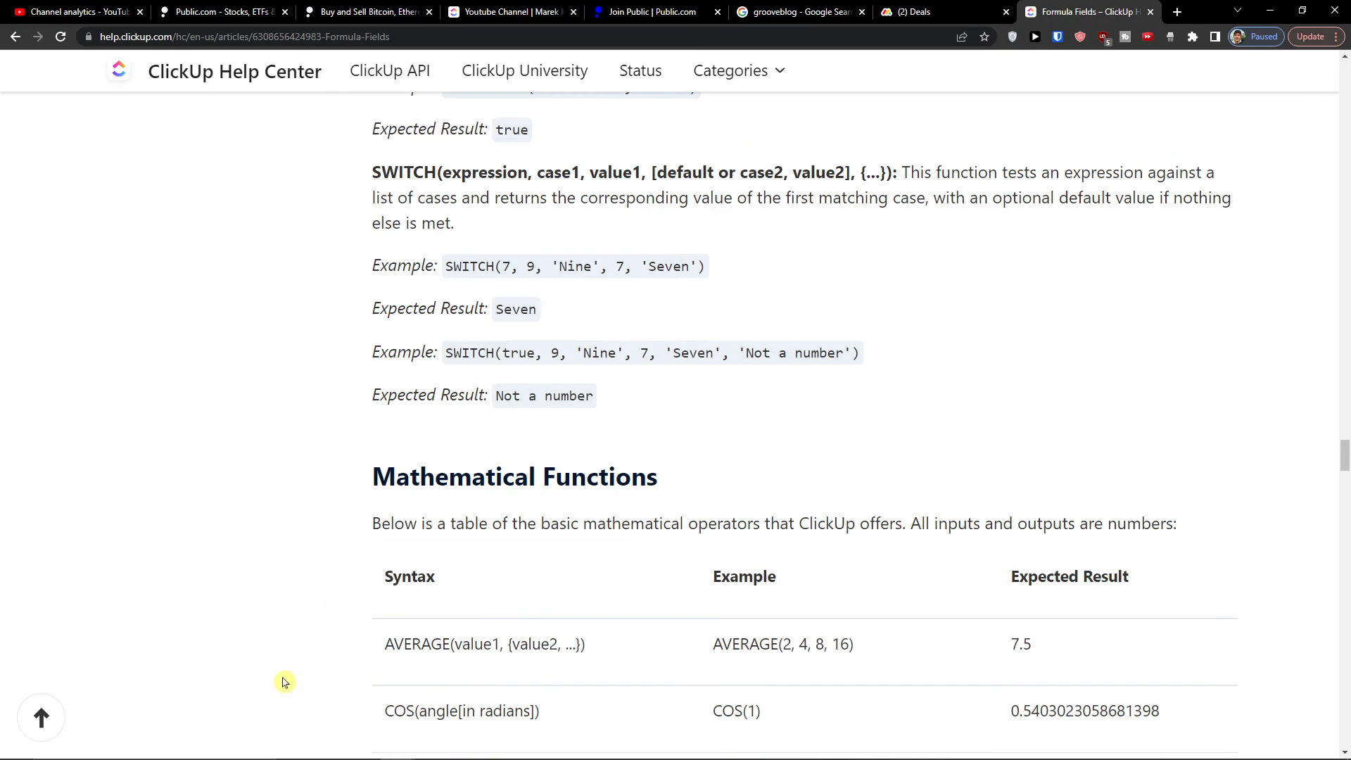
{"action": "middle_click", "coordinate": [315, 579]}
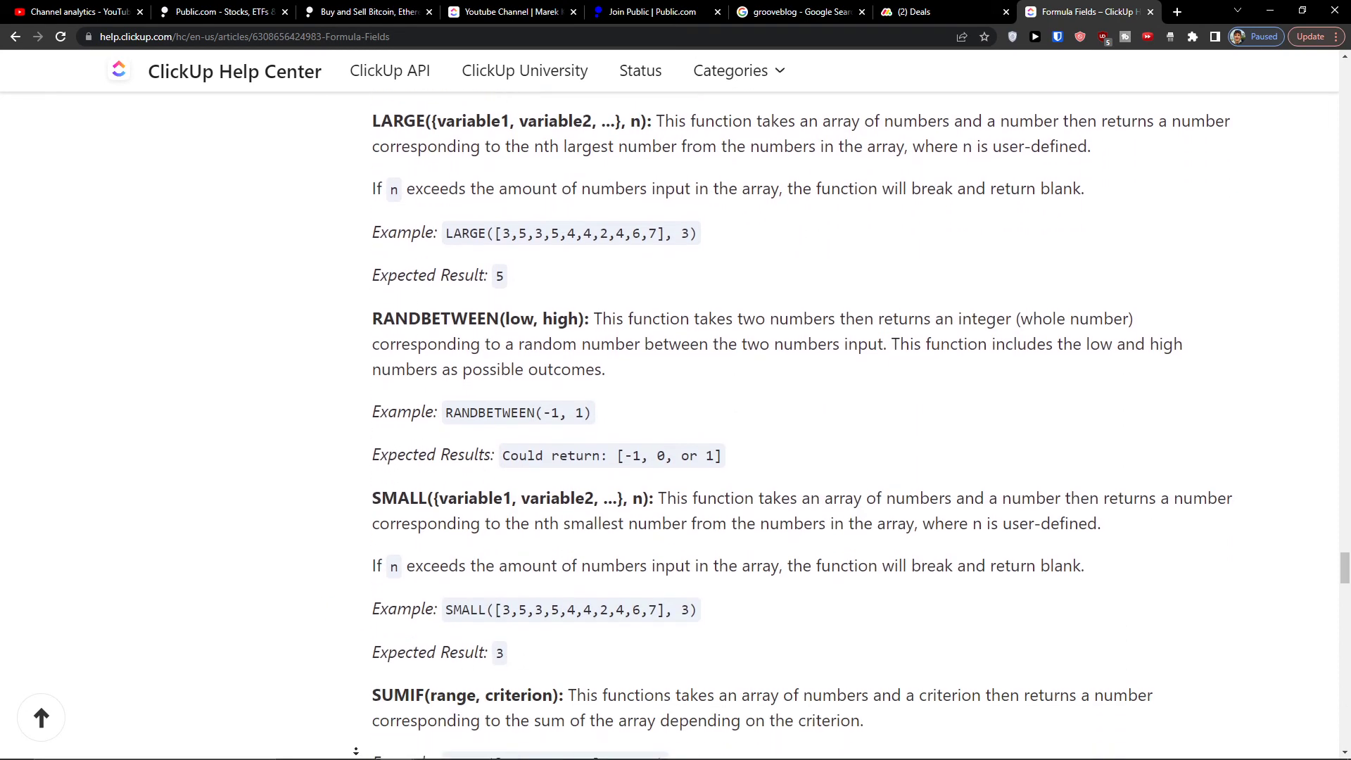
{"action": "left_click", "coordinate": [356, 555]}
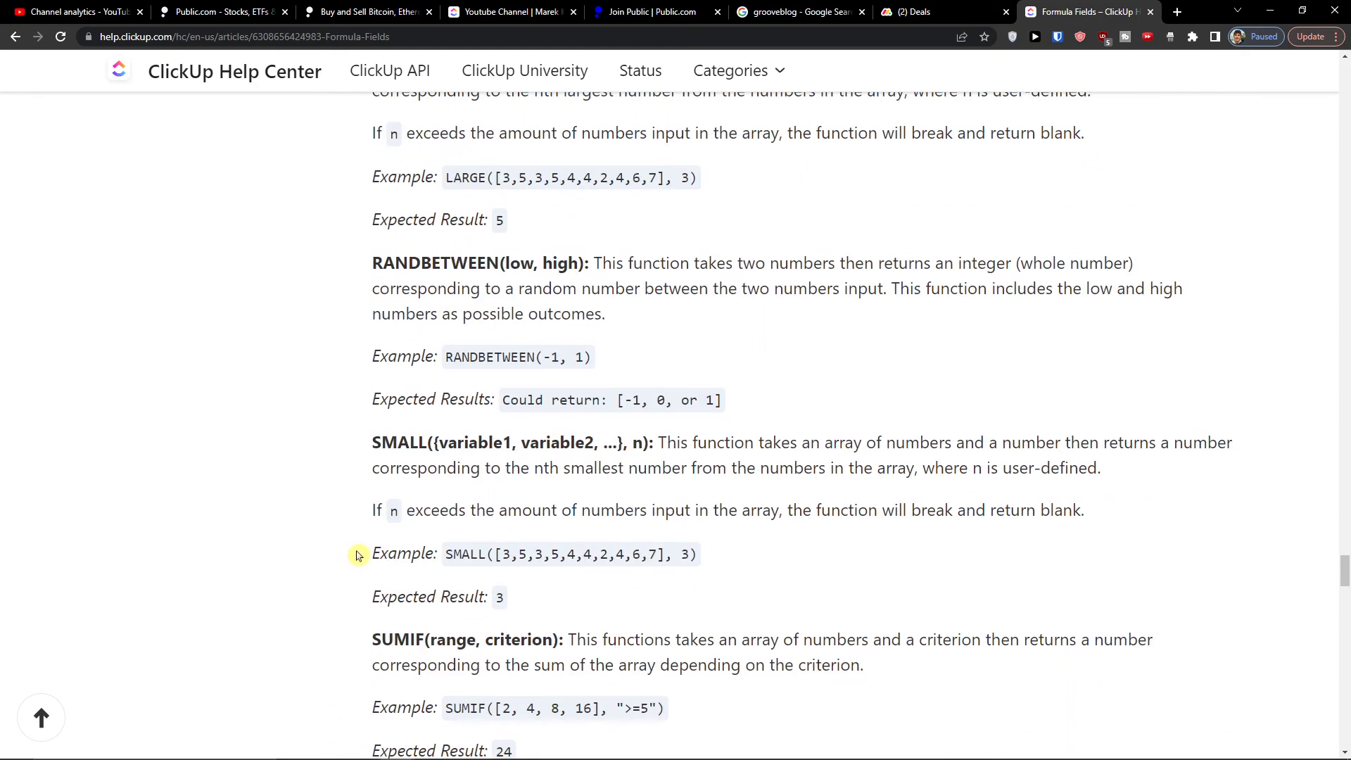
{"action": "scroll", "coordinate": [356, 555], "scroll_direction": "down", "scroll_amount": 7}
{"action": "scroll", "coordinate": [350, 555], "scroll_direction": "down", "scroll_amount": 2}
{"action": "scroll", "coordinate": [346, 564], "scroll_direction": "up", "scroll_amount": 2}
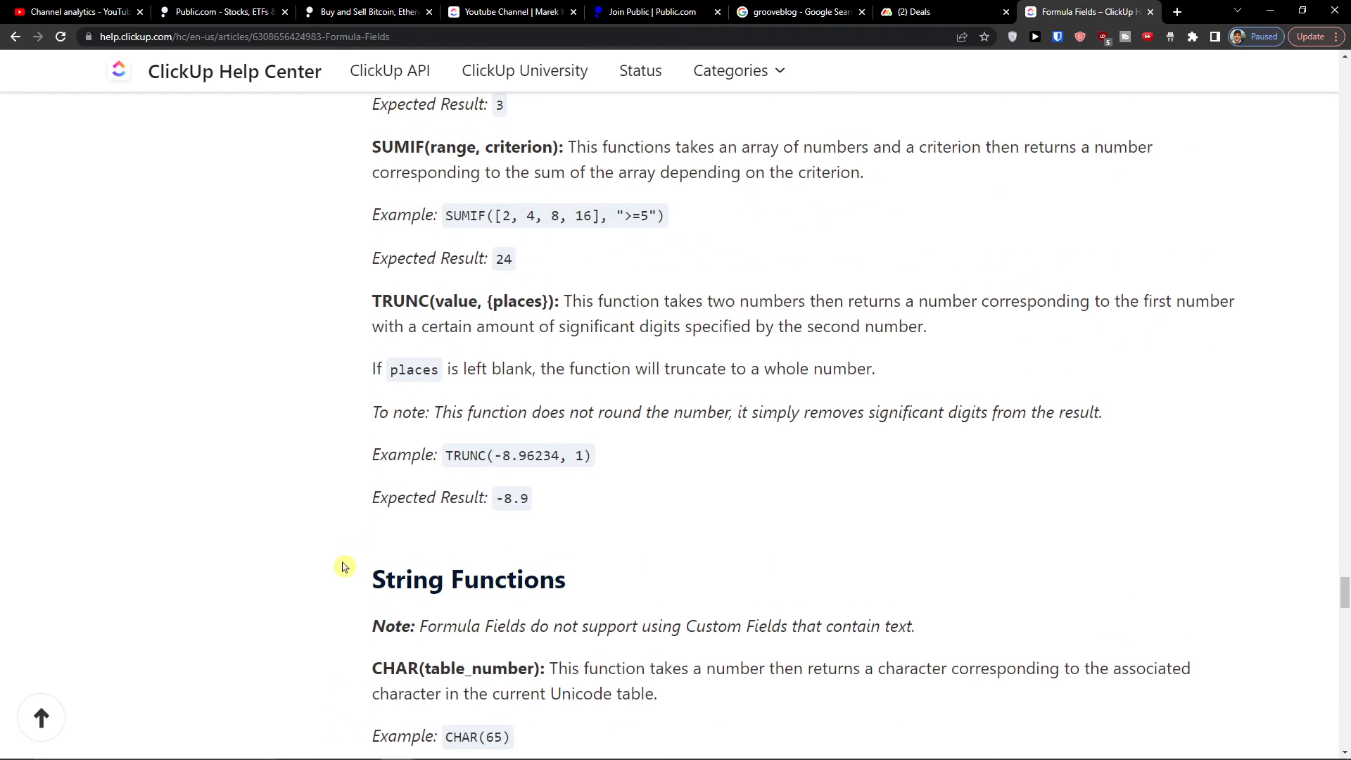
{"action": "scroll", "coordinate": [334, 572], "scroll_direction": "down", "scroll_amount": 7}
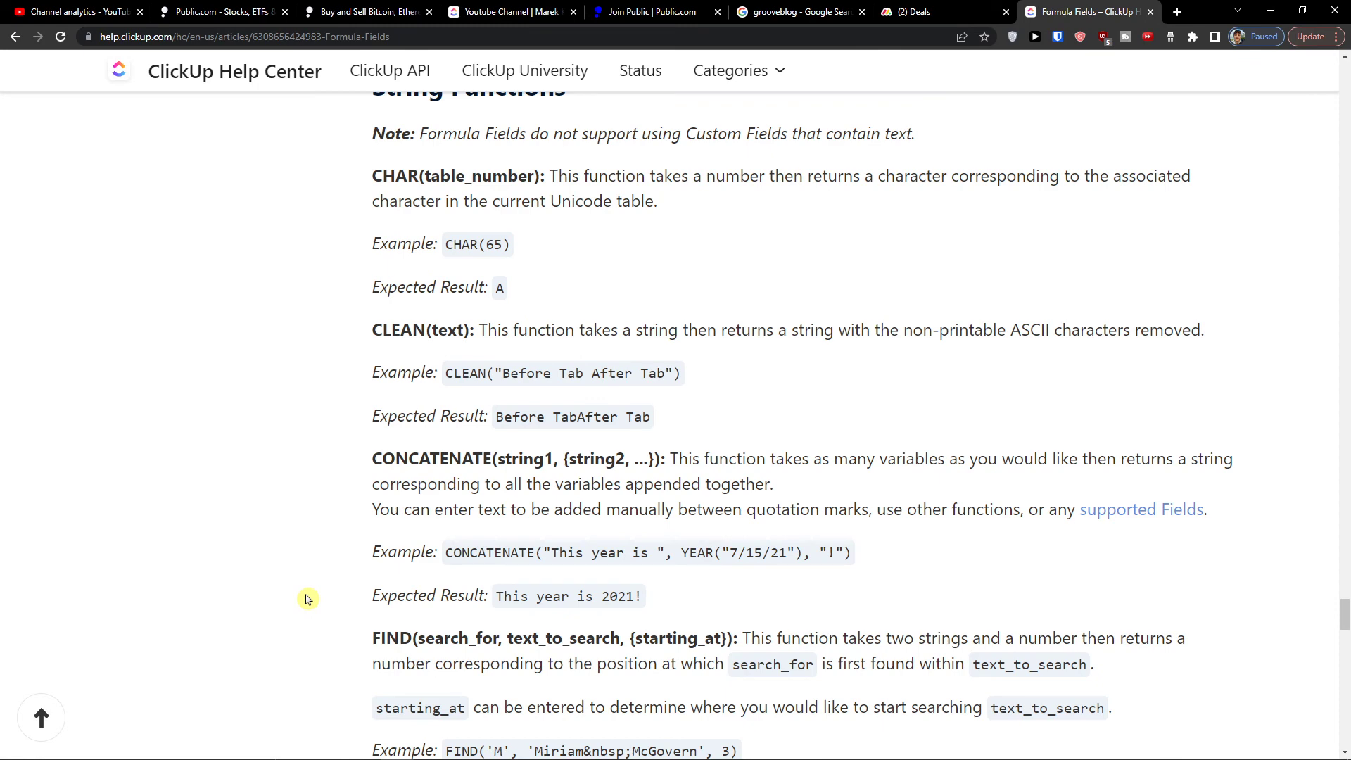
{"action": "left_click", "coordinate": [915, 12]}
Return to the Youtube Channel list and close the formula editor to show Tutorial values €2 and €0.
{"action": "left_click", "coordinate": [512, 11]}
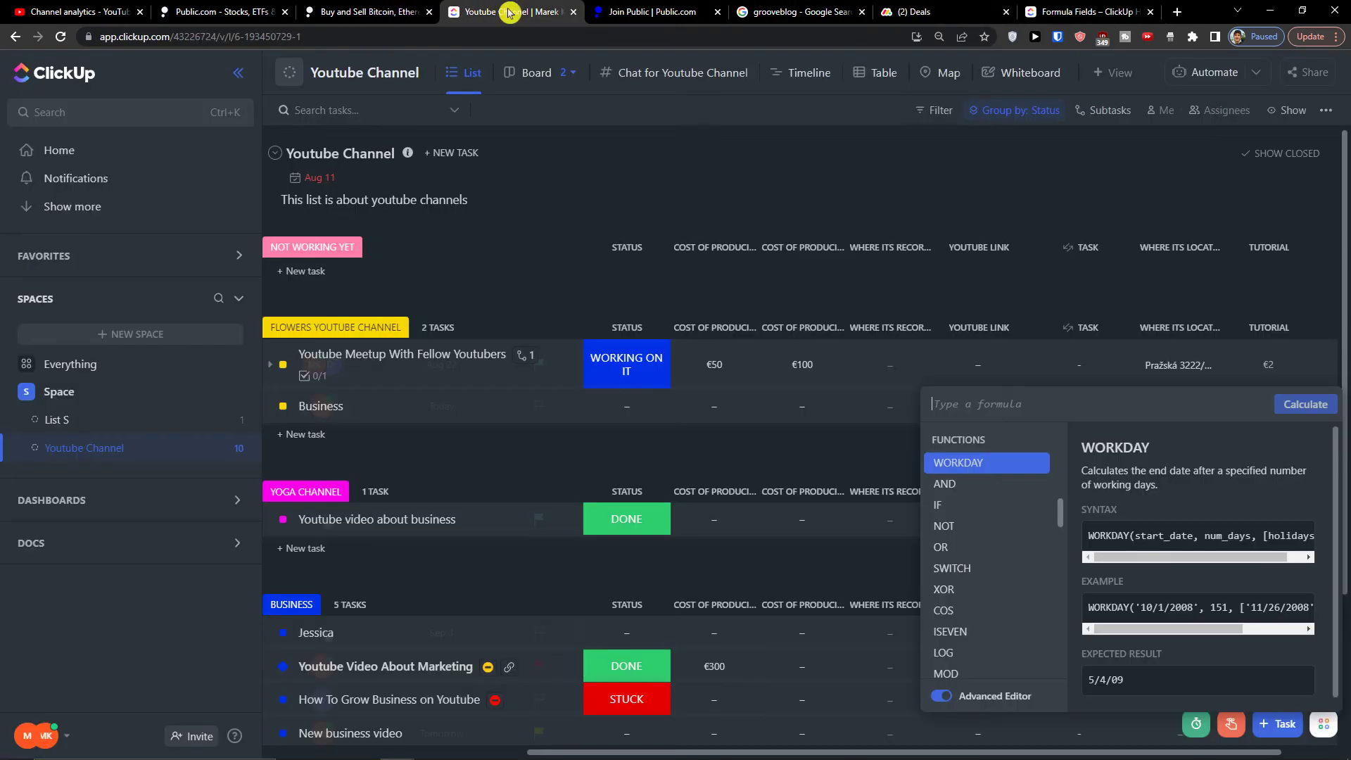
{"action": "left_click", "coordinate": [1277, 291]}
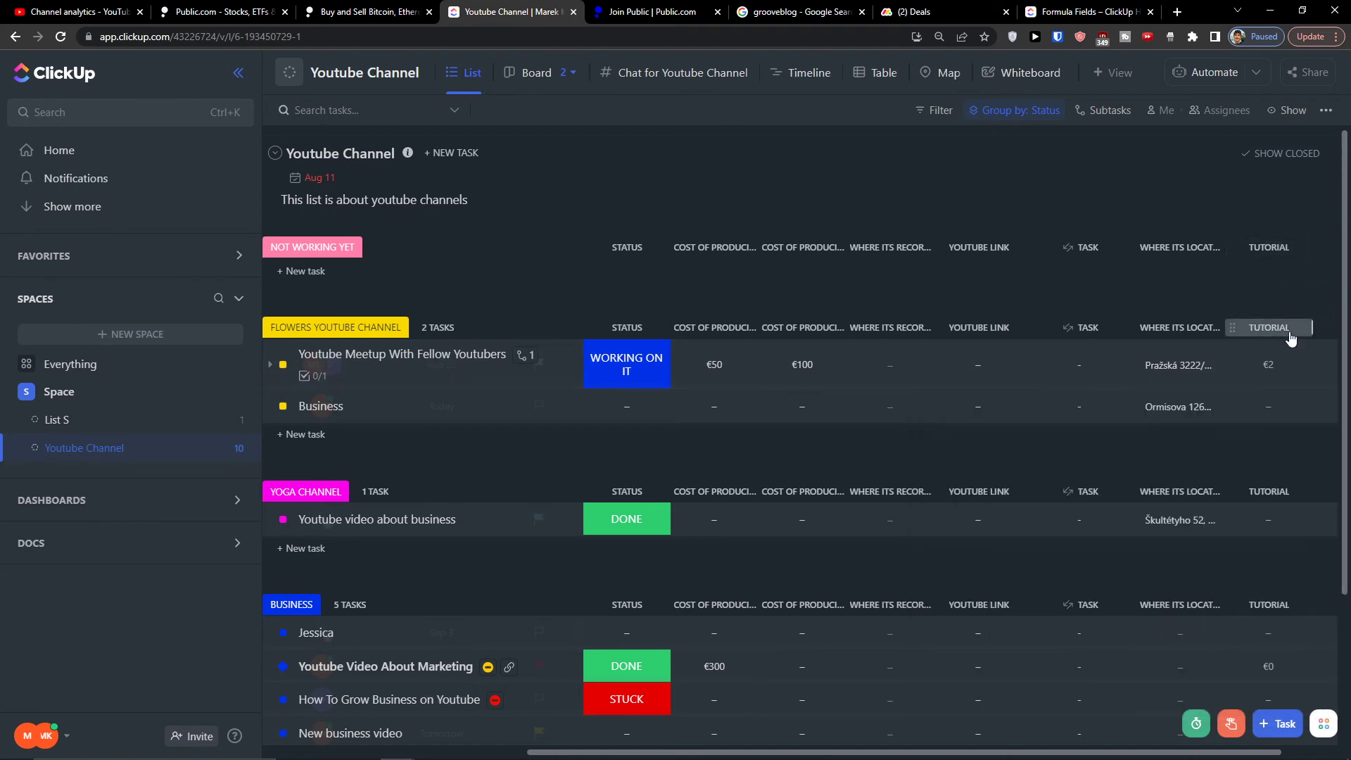
{"action": "left_click_drag", "start_coordinate": [923, 750], "coordinate": [1027, 750]}
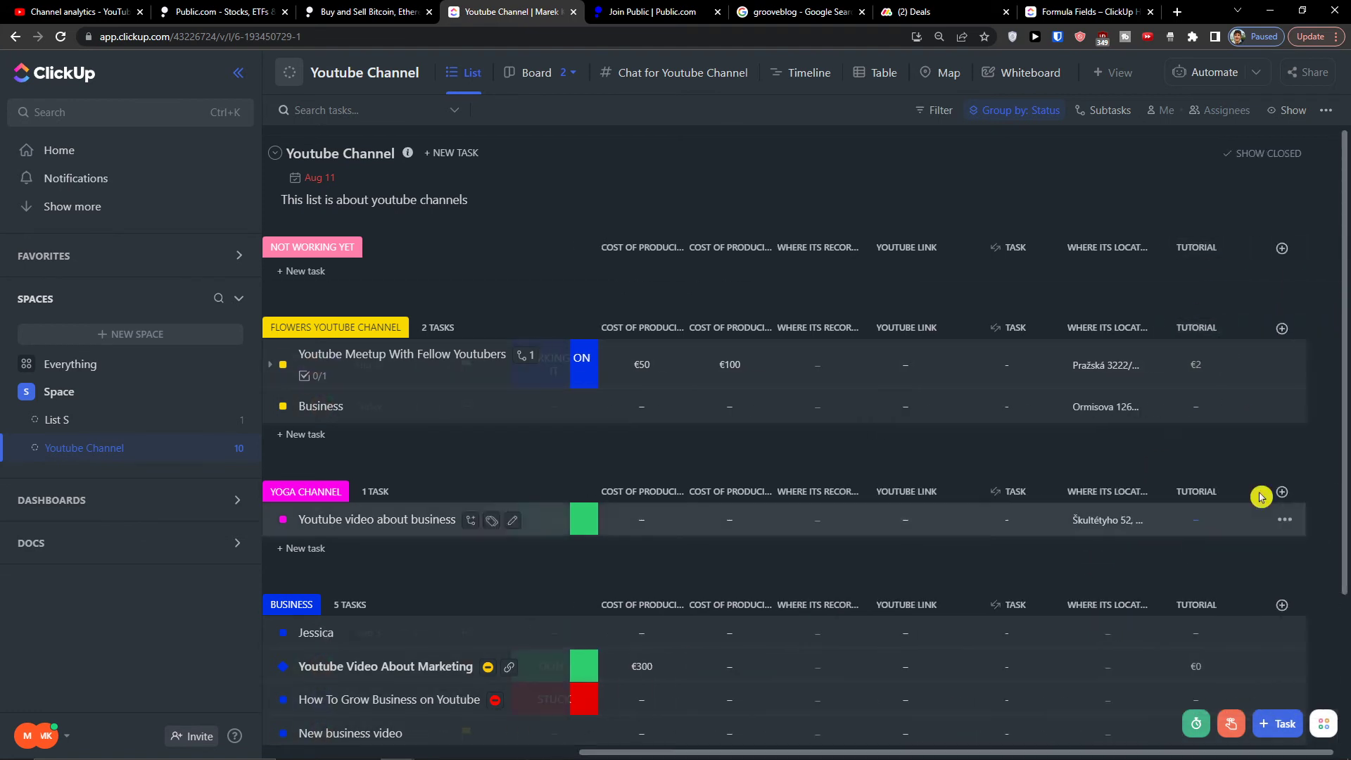
Open the field-type list for adding a new column to the Youtube Channel list.
{"action": "scroll", "coordinate": [1266, 295], "scroll_direction": "down", "scroll_amount": 2}
{"action": "scroll", "coordinate": [1259, 316], "scroll_direction": "up", "scroll_amount": 2}
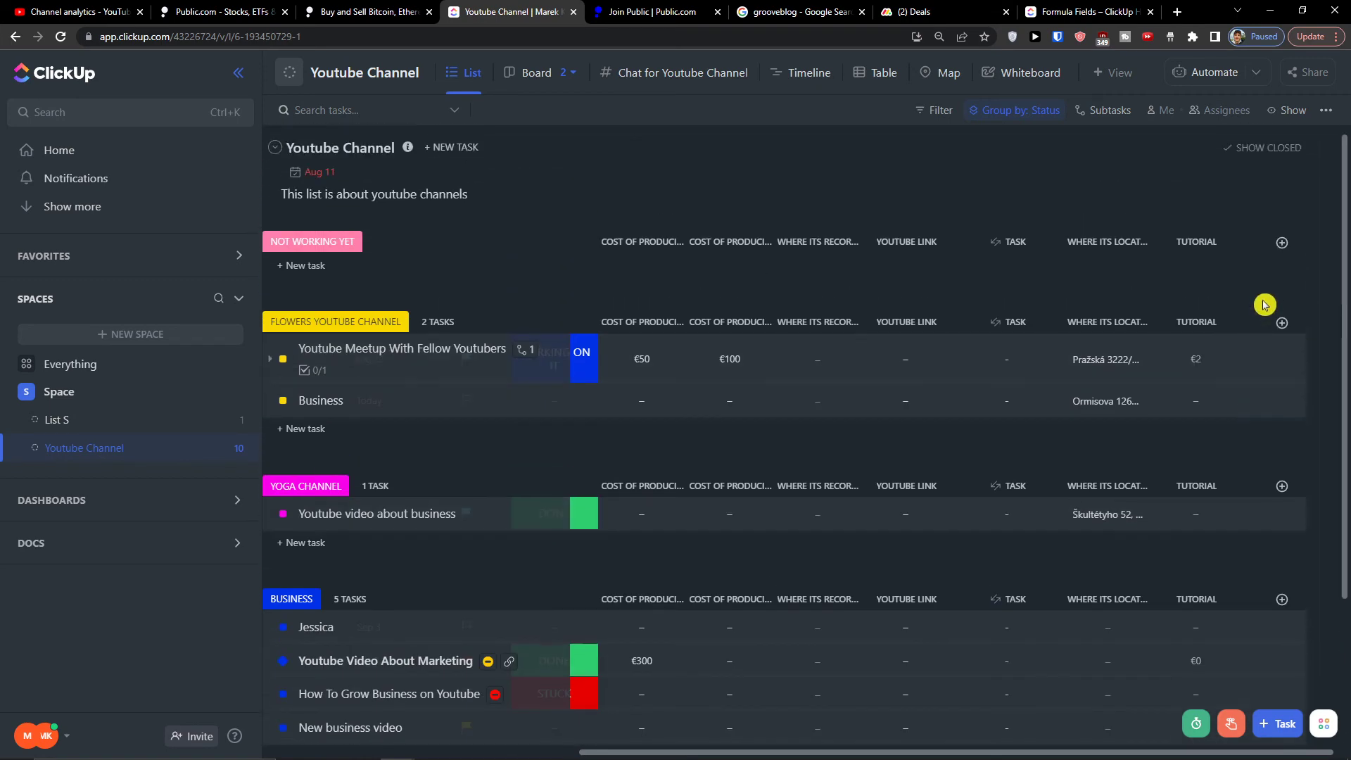
{"action": "left_click", "coordinate": [1281, 248]}
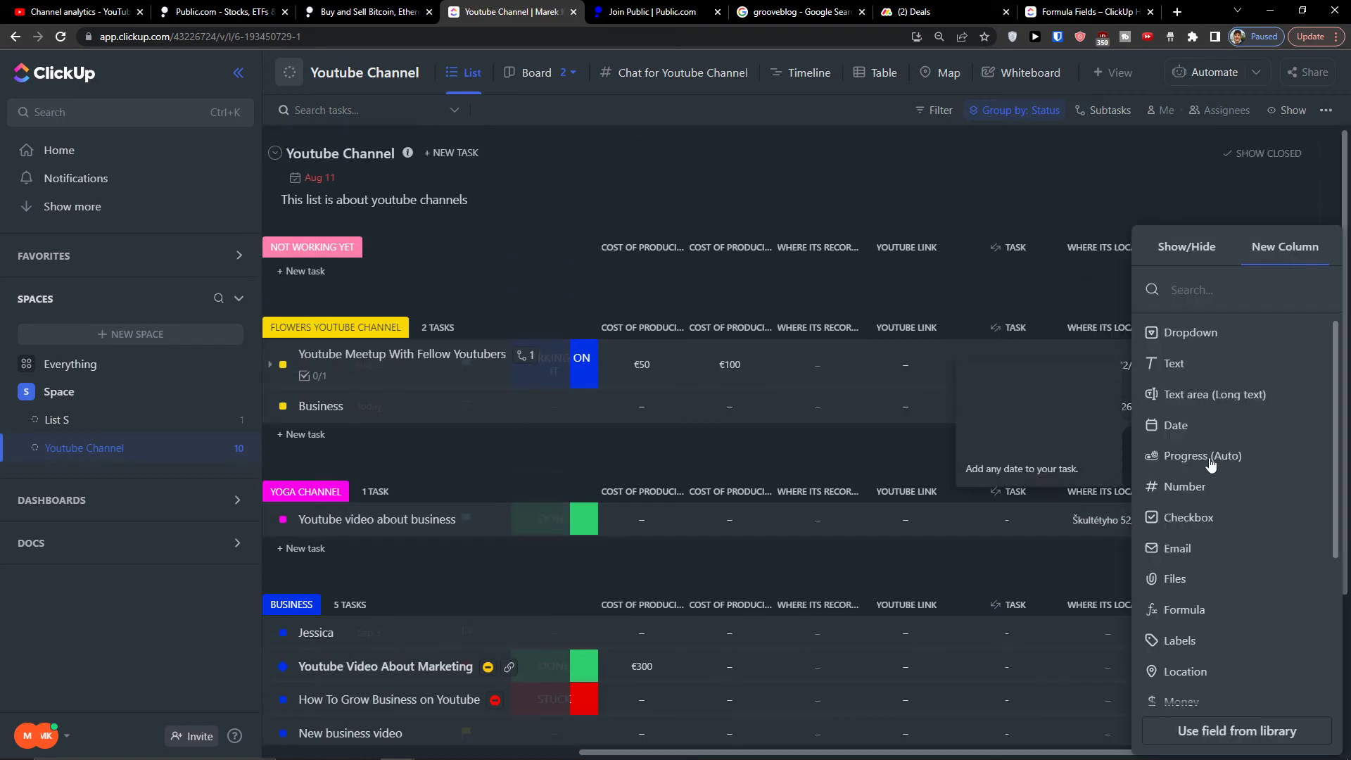
Scroll through the new-column field types, such as Text, Number and Formula.
{"action": "scroll", "coordinate": [1196, 633], "scroll_direction": "down", "scroll_amount": 3}
{"action": "scroll", "coordinate": [1184, 668], "scroll_direction": "up", "scroll_amount": 3}
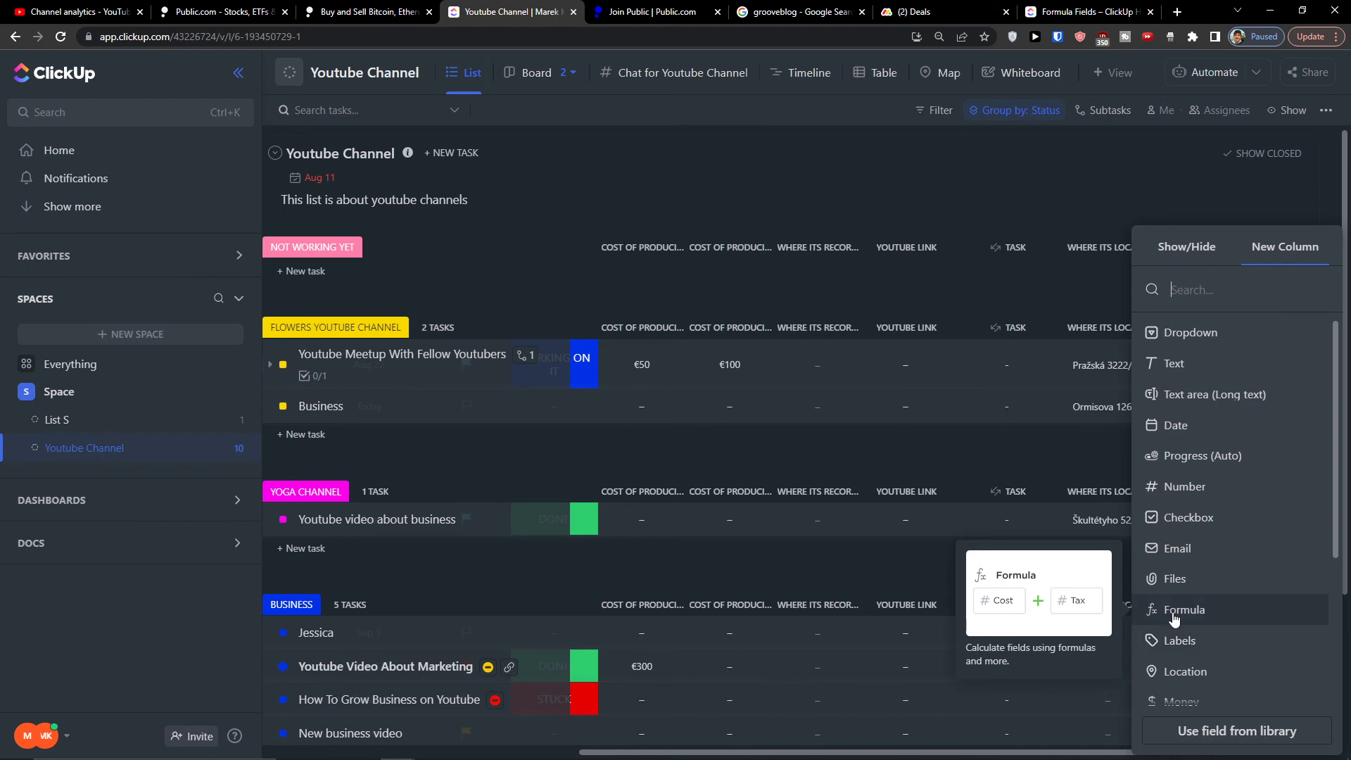
{"action": "scroll", "coordinate": [1175, 682], "scroll_direction": "down", "scroll_amount": 2}
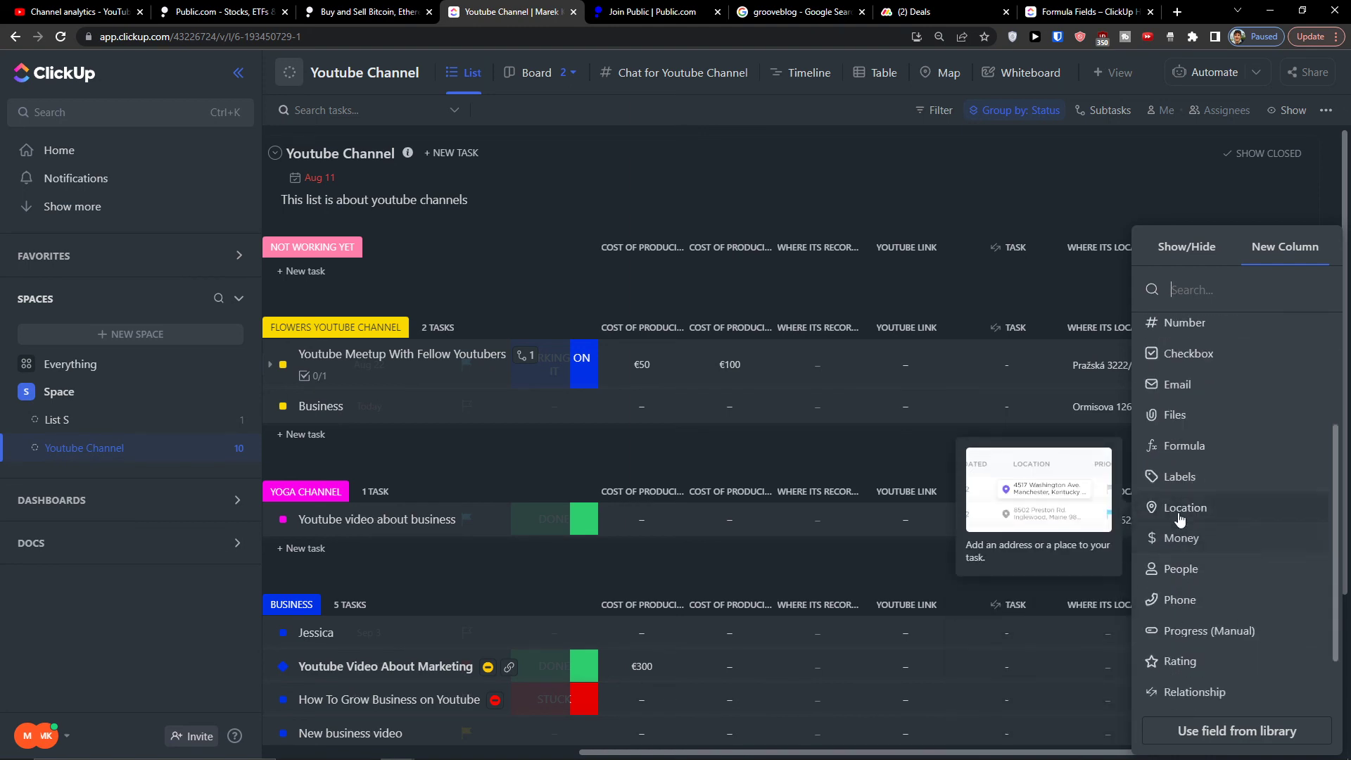